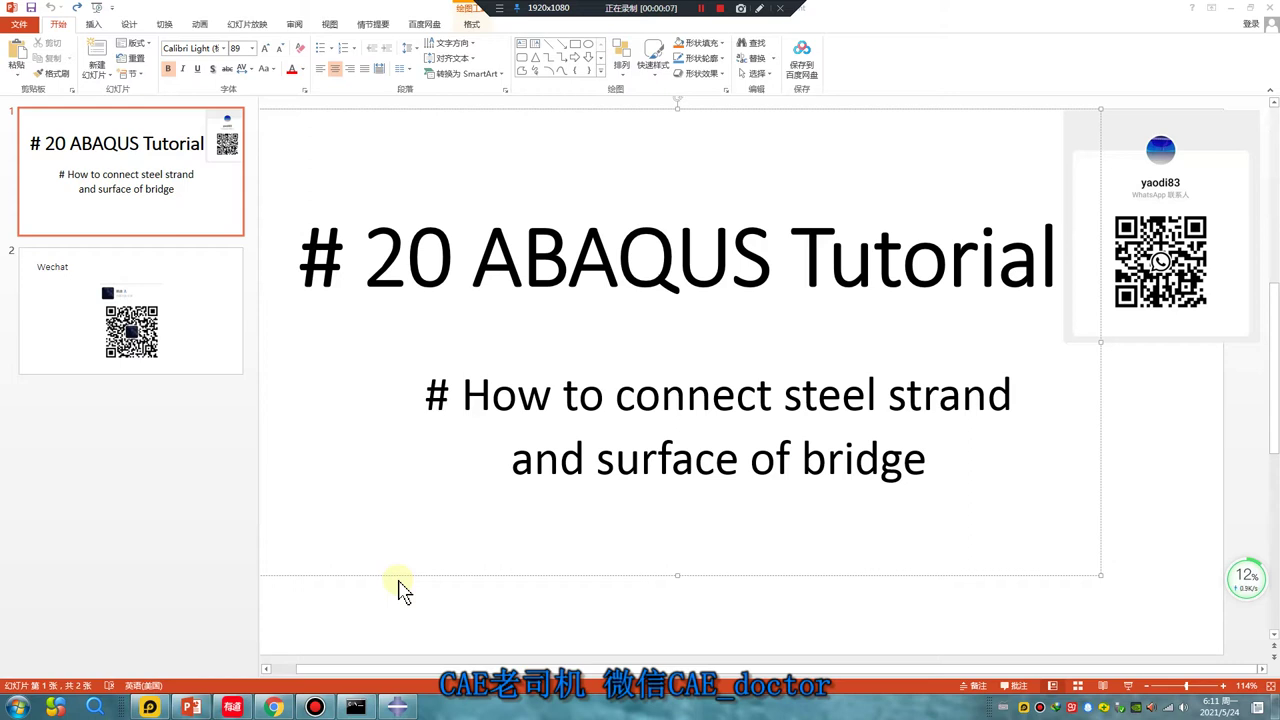
Step: Browse to the D:\work\5 folder in the Set Work Directory dialog
left_click(397, 707)
left_click(26, 23)
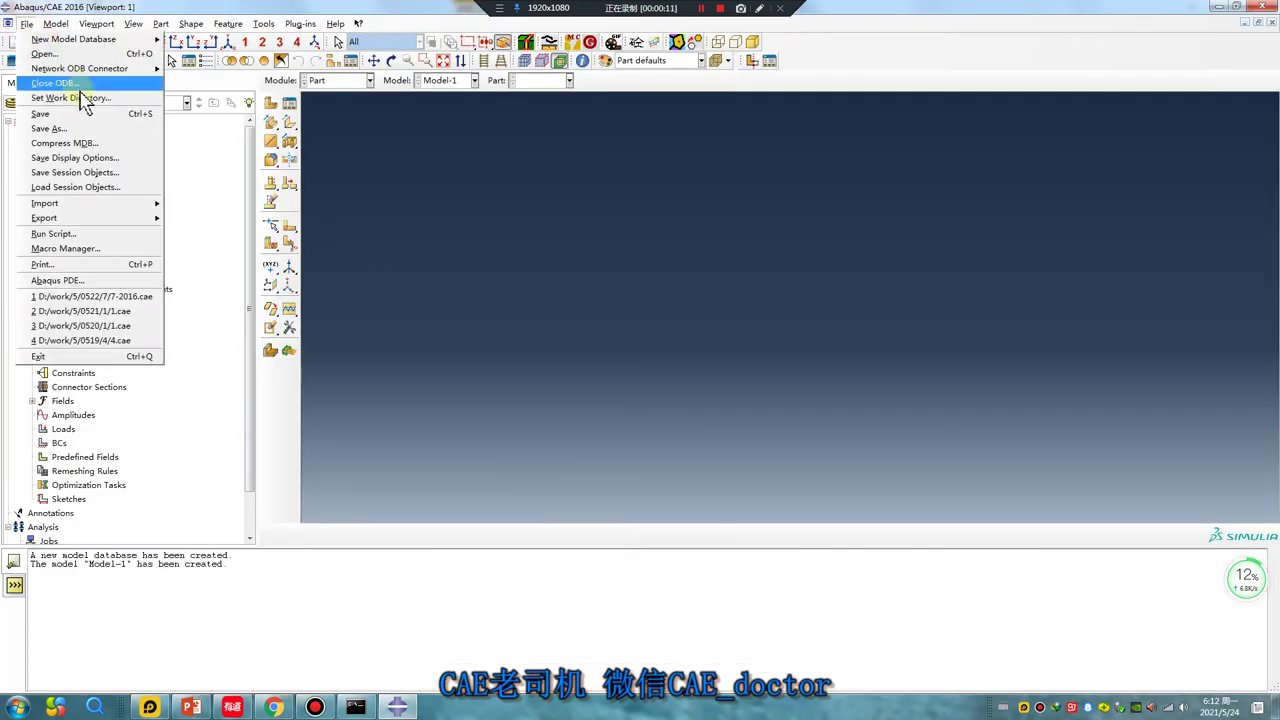
left_click(60, 82)
left_click(565, 336)
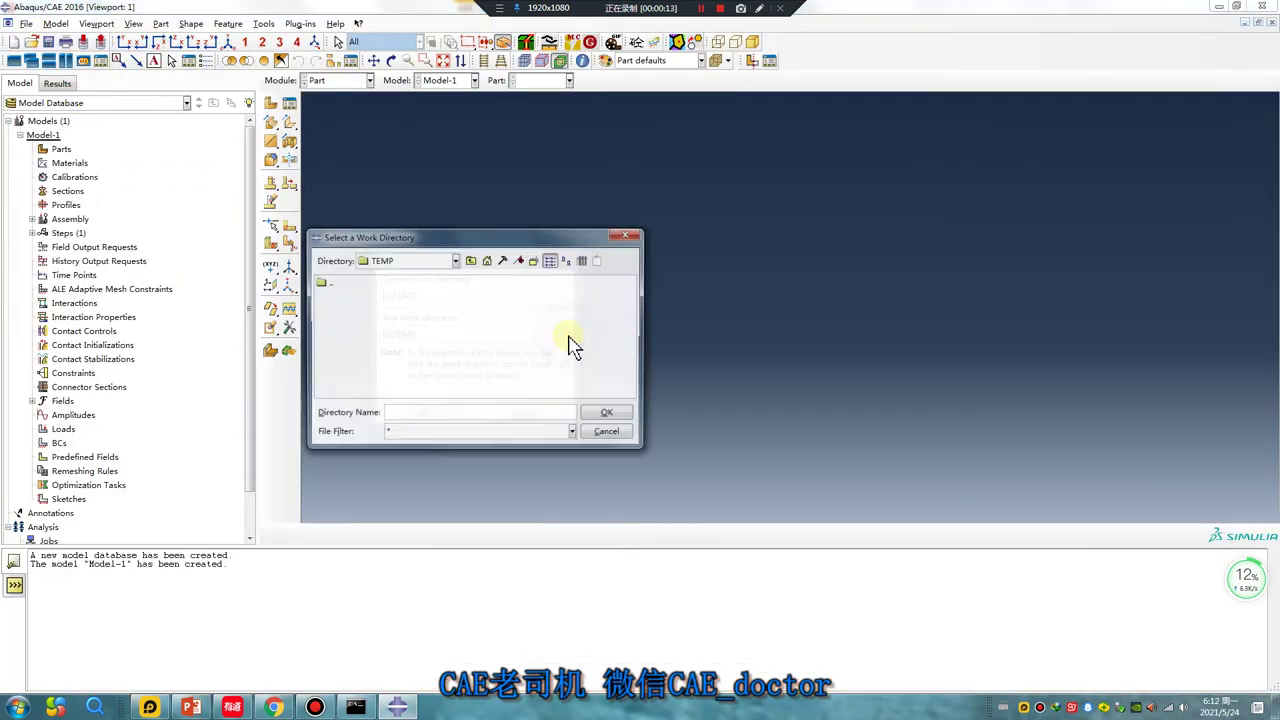
left_click(471, 260)
left_click(550, 284)
double_click(552, 288)
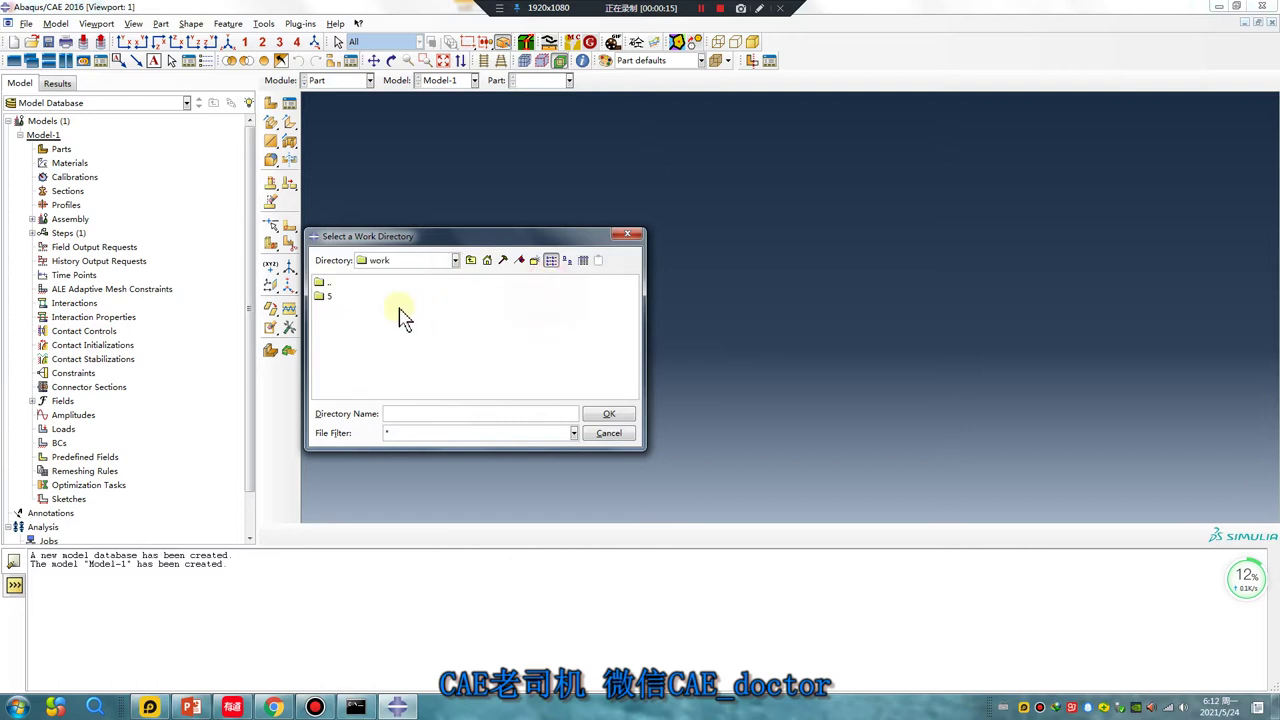
double_click(323, 284)
Step: Create a new folder 0524 inside D:\work\5 and open it
right_click(359, 381)
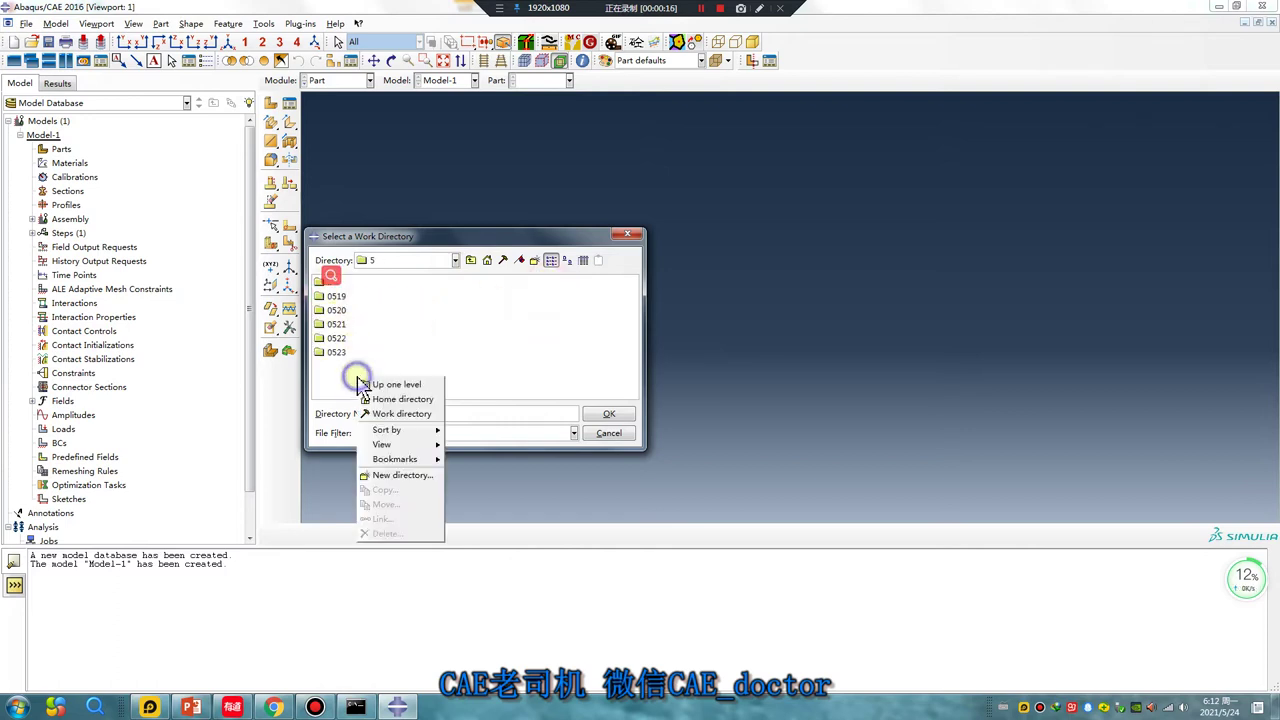
left_click(411, 476)
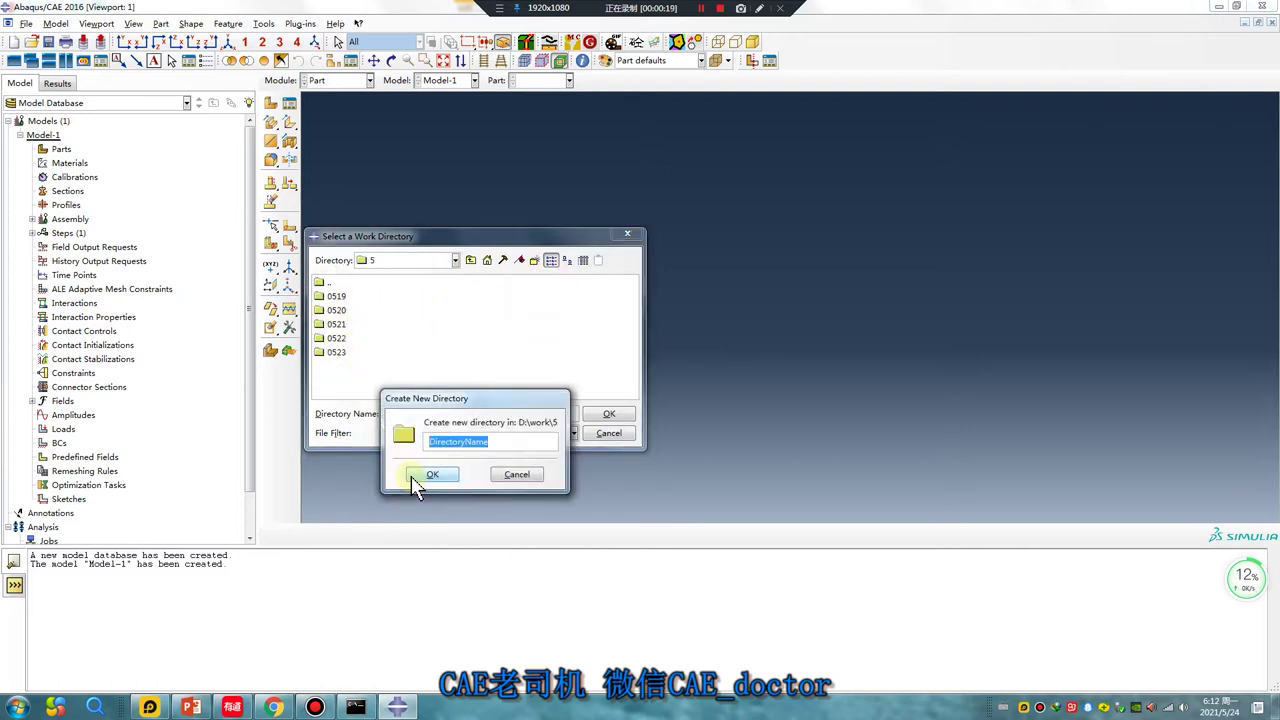
type("0524")
left_click(411, 476)
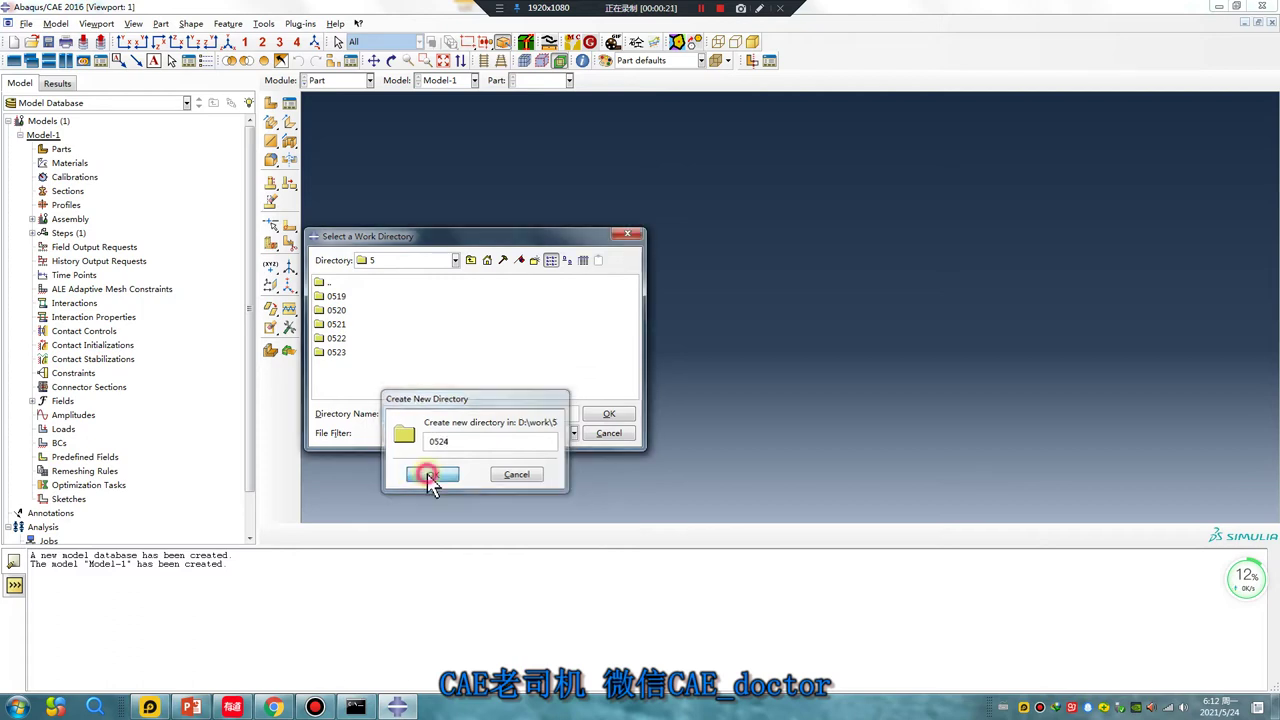
double_click(335, 368)
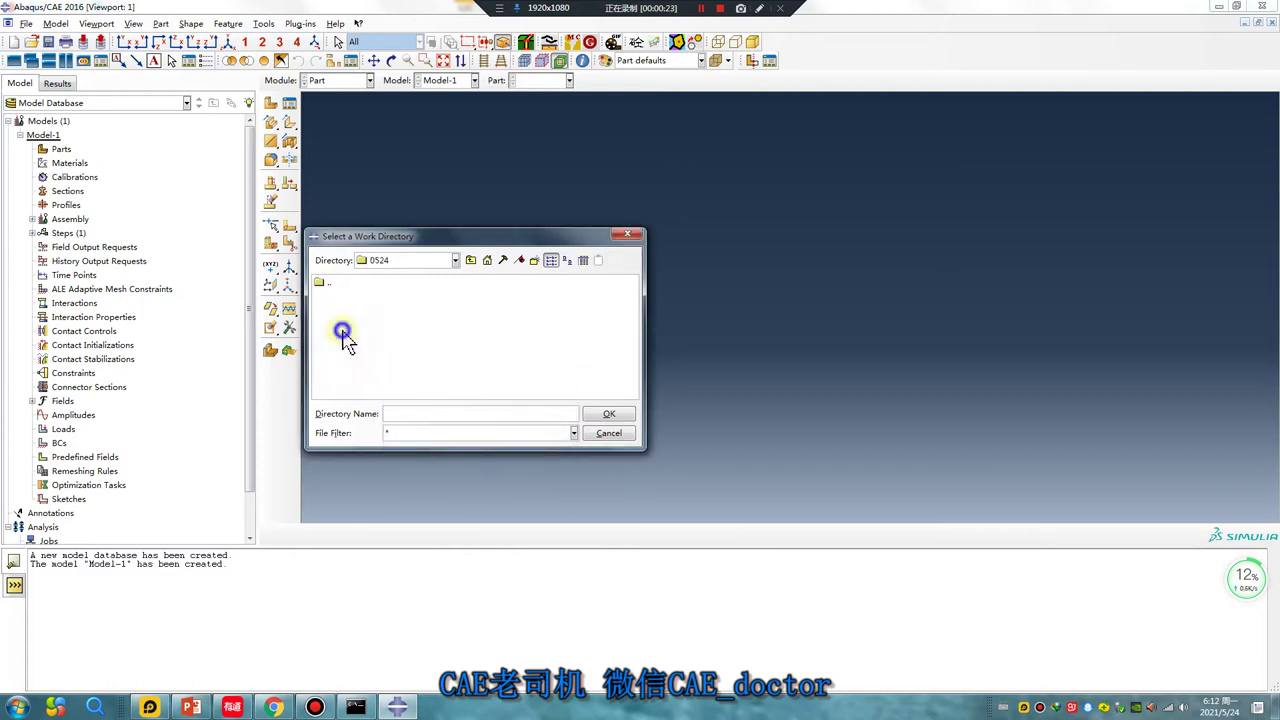
Step: Create folder 1 inside 0524 and set it as the work directory
right_click(342, 325)
left_click(383, 438)
type("1")
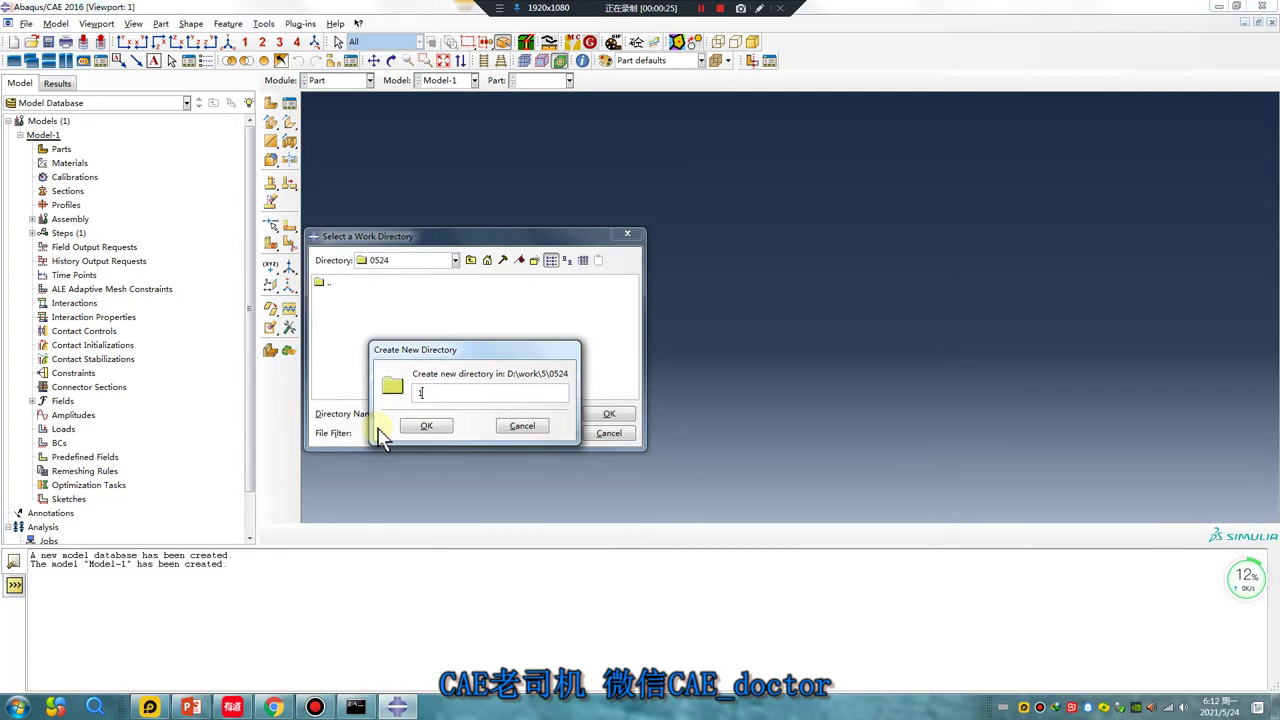
left_click(426, 427)
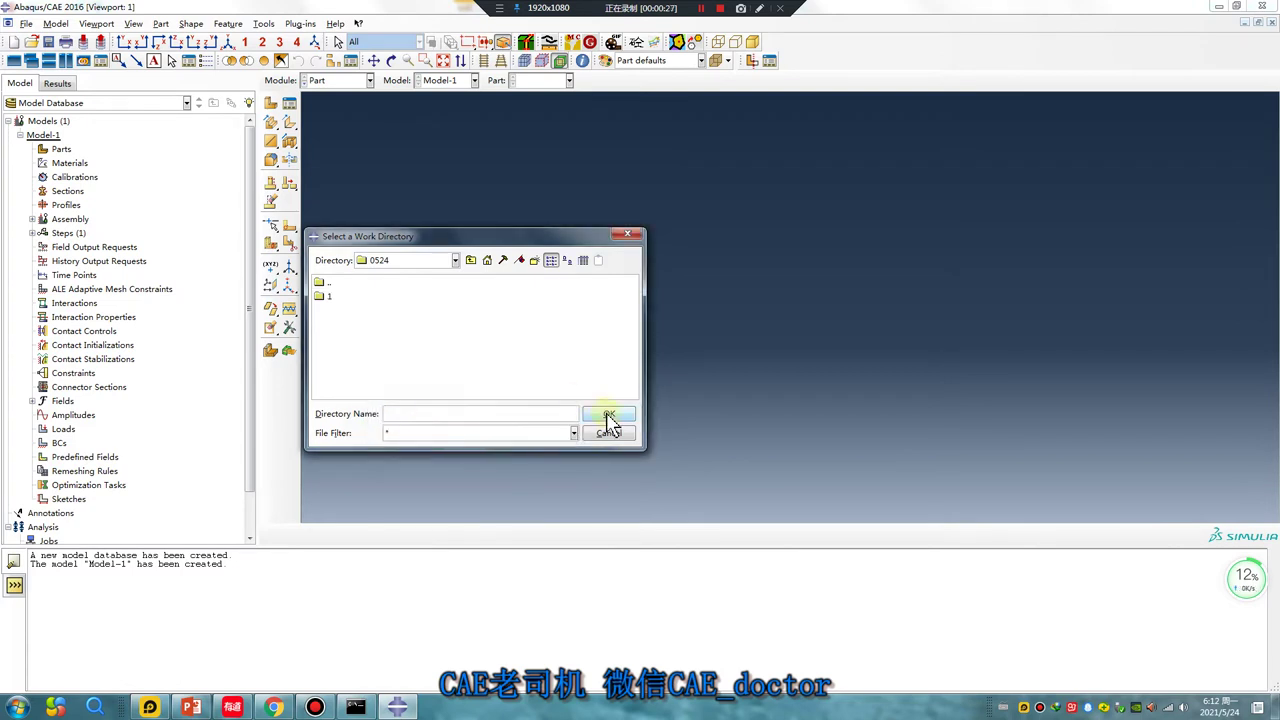
left_click(328, 296)
left_click(605, 415)
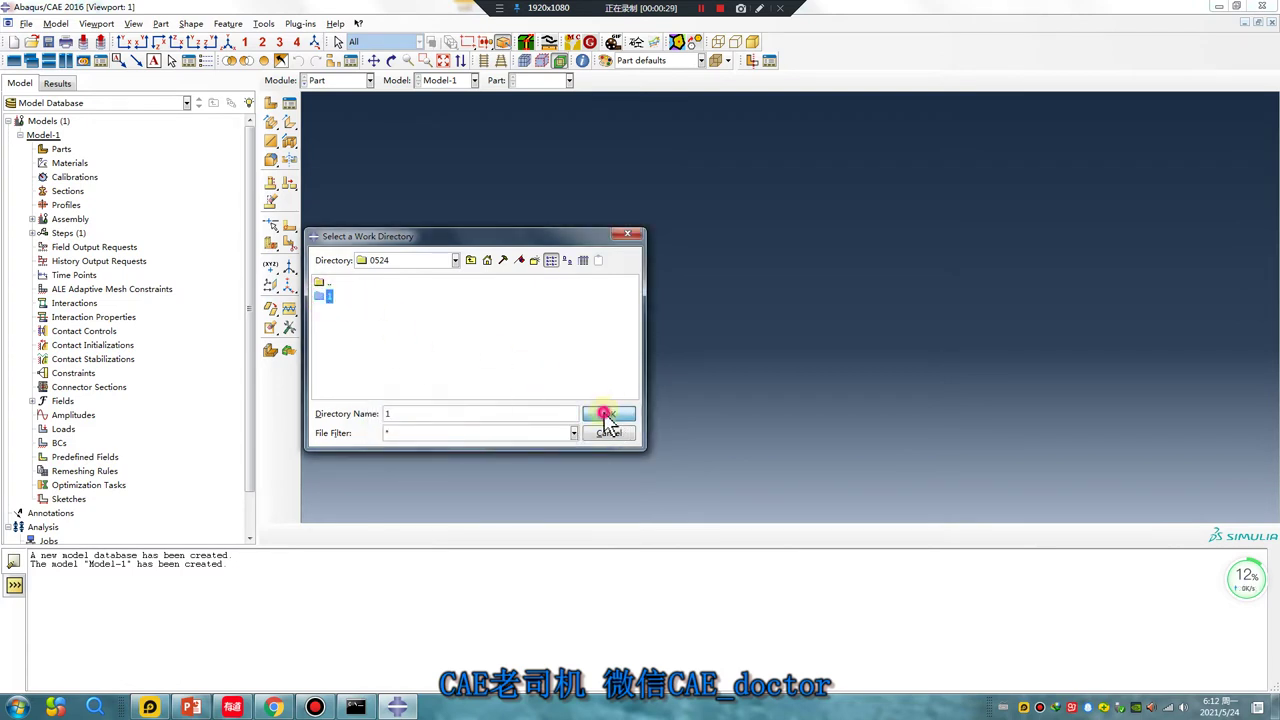
left_click(428, 414)
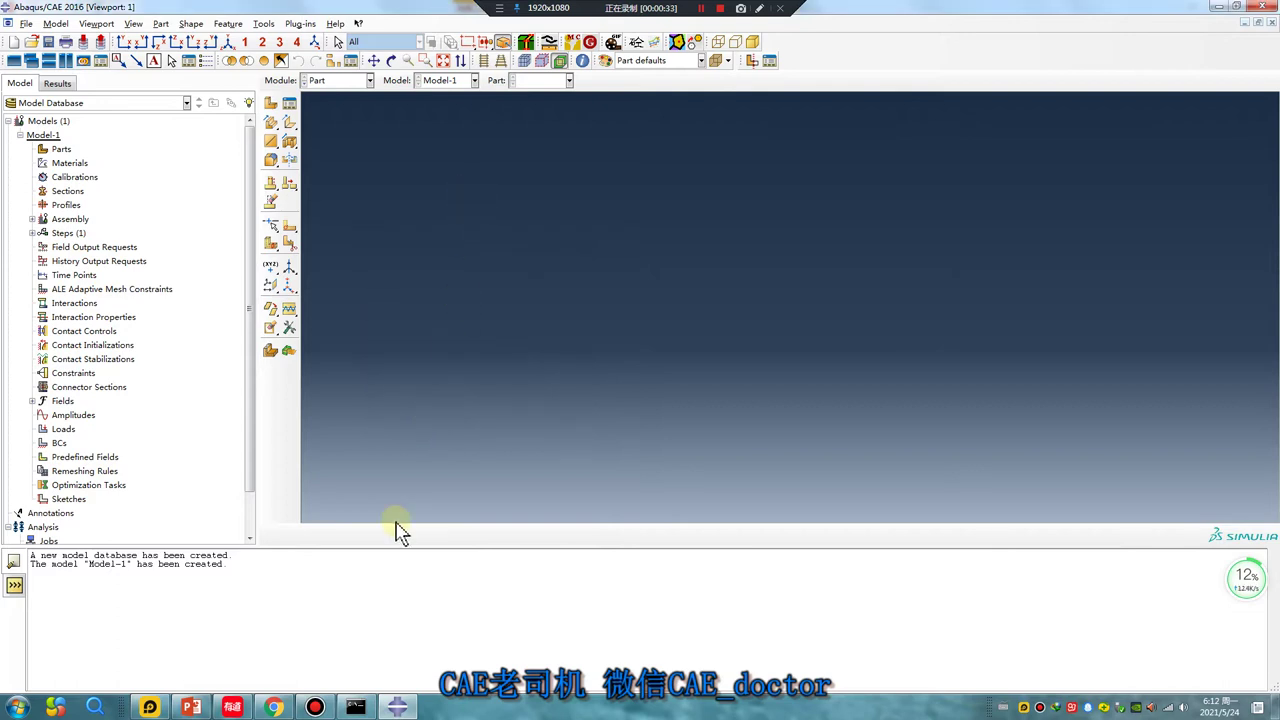
left_click(271, 103)
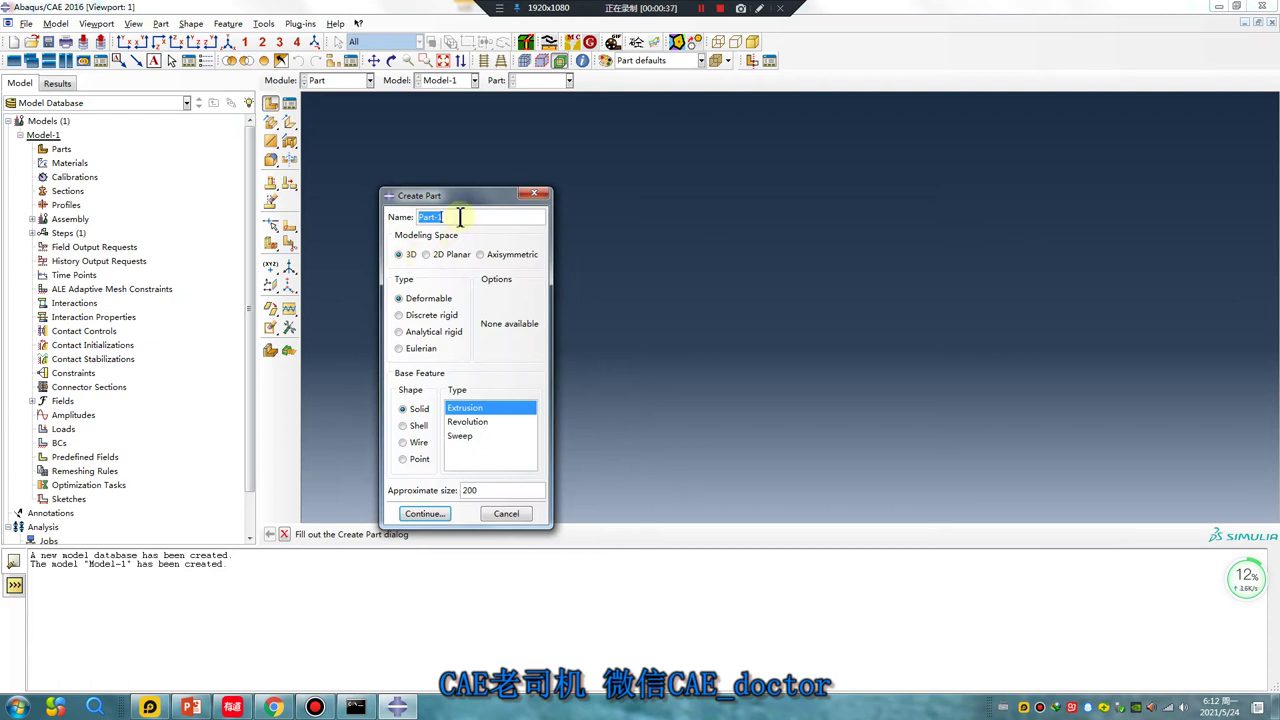
Step: Sketch a square from the origin and extrude it into the 3D solid block Part-1
left_click(425, 513)
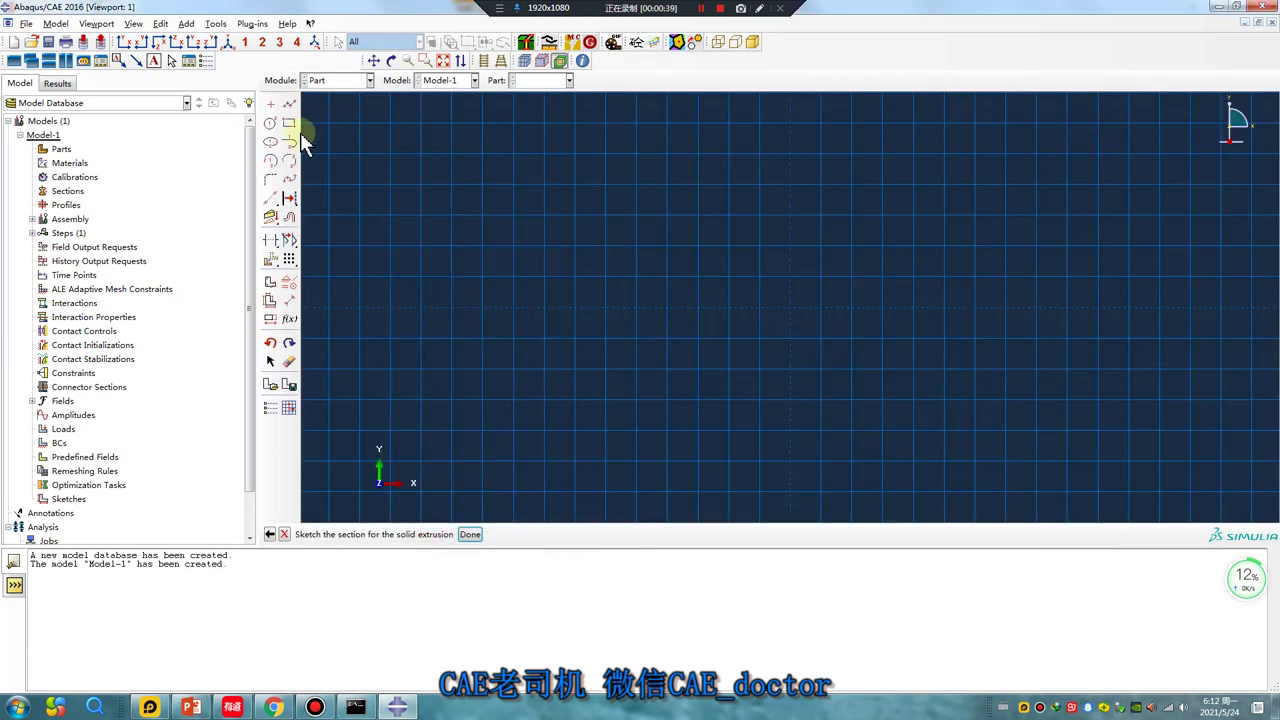
left_click(272, 124)
left_click(291, 126)
left_click(790, 308)
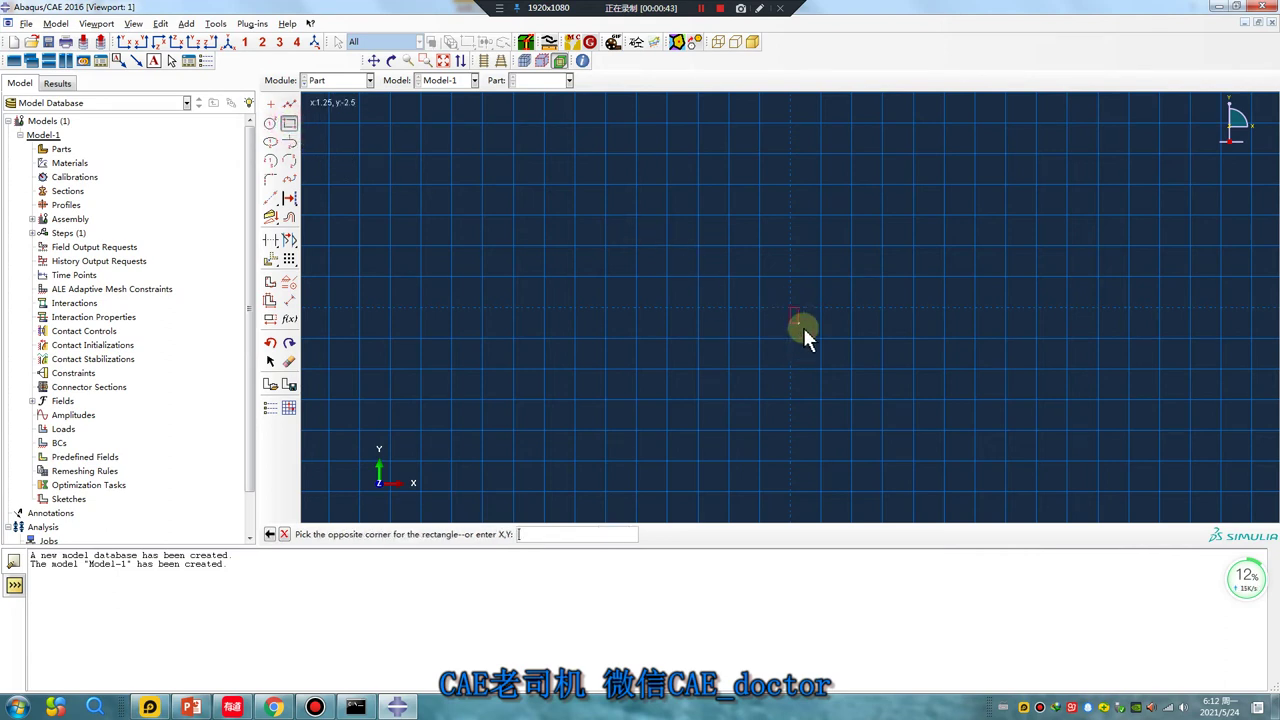
left_click(850, 366)
middle_click(750, 410)
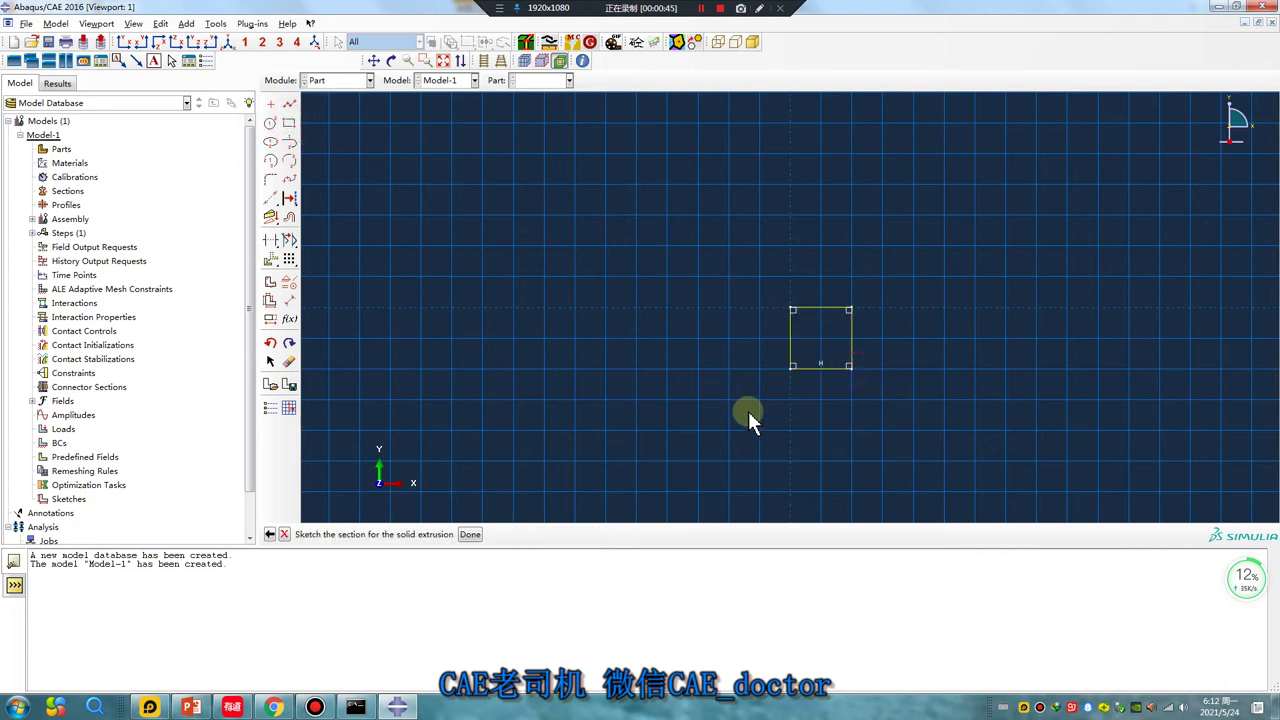
middle_click(748, 411)
mouse_move(757, 420)
left_mouse_down("ctrl+alt")
mouse_move(787, 263)
mouse_move(757, 253)
left_mouse_up("ctrl+alt")
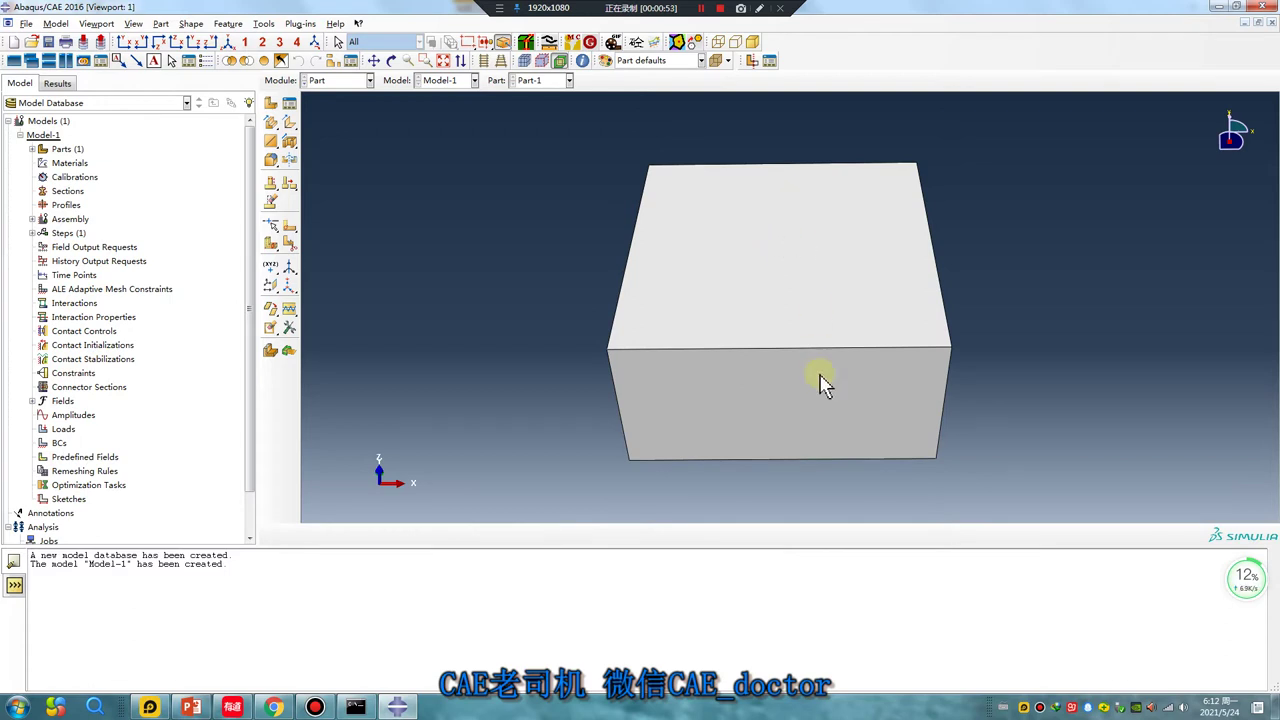
left_click_drag(820, 383, 825, 299, "ctrl+alt")
left_click(759, 8)
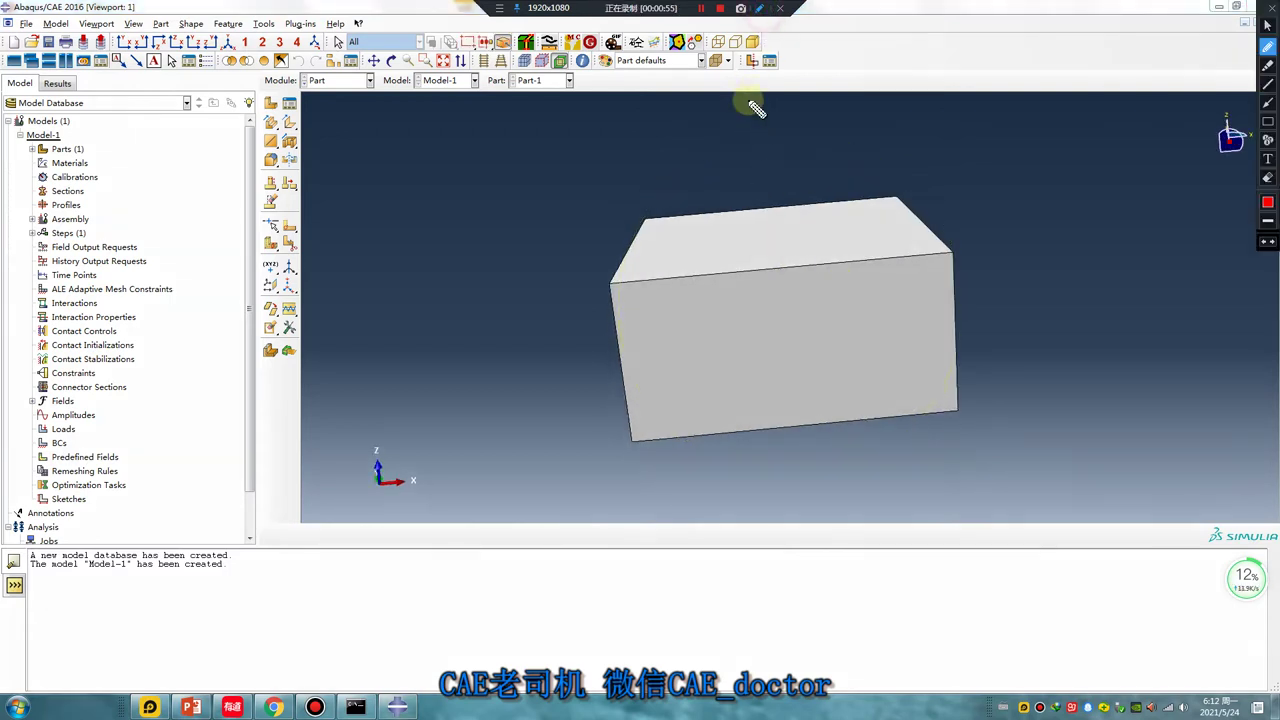
left_click_drag(848, 95, 764, 226)
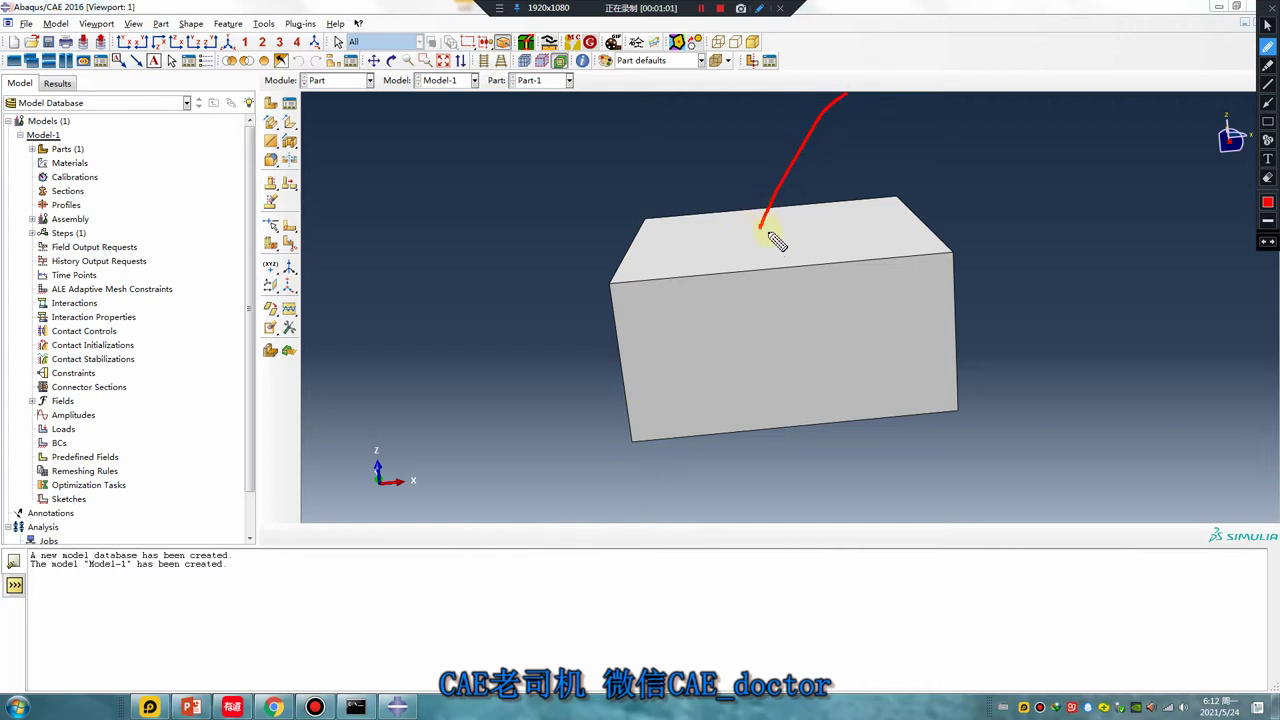
mouse_move(762, 234)
left_mouse_down()
mouse_move(772, 240)
mouse_move(760, 224)
left_mouse_up()
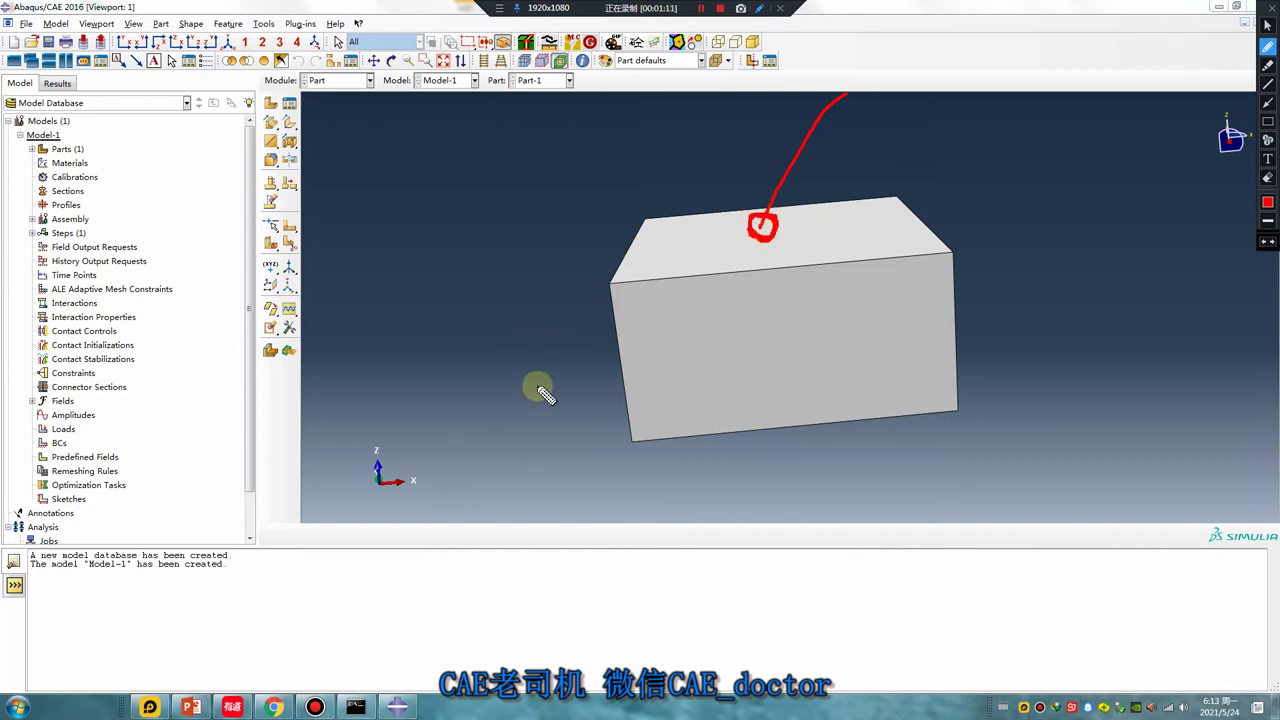
key("Escape")
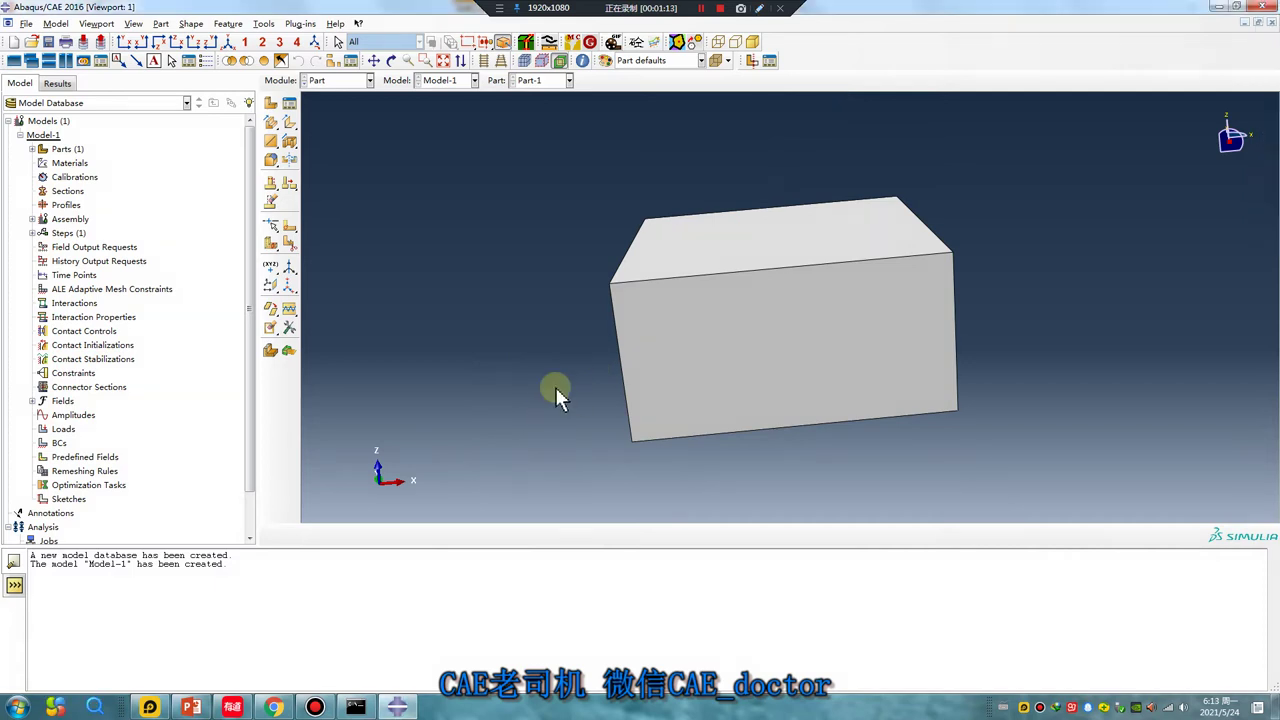
Step: Create Part-2 as a planar wire with one diagonal line from the origin
left_click(270, 103)
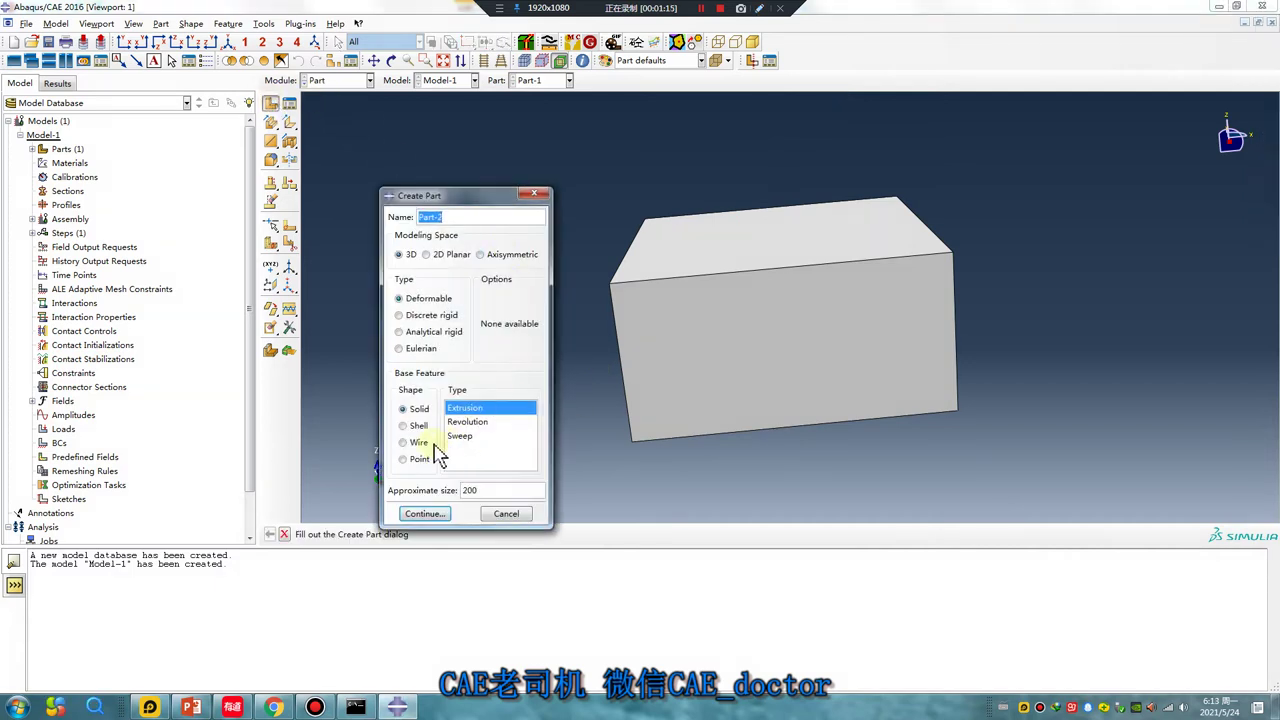
left_click(403, 442)
left_click(424, 513)
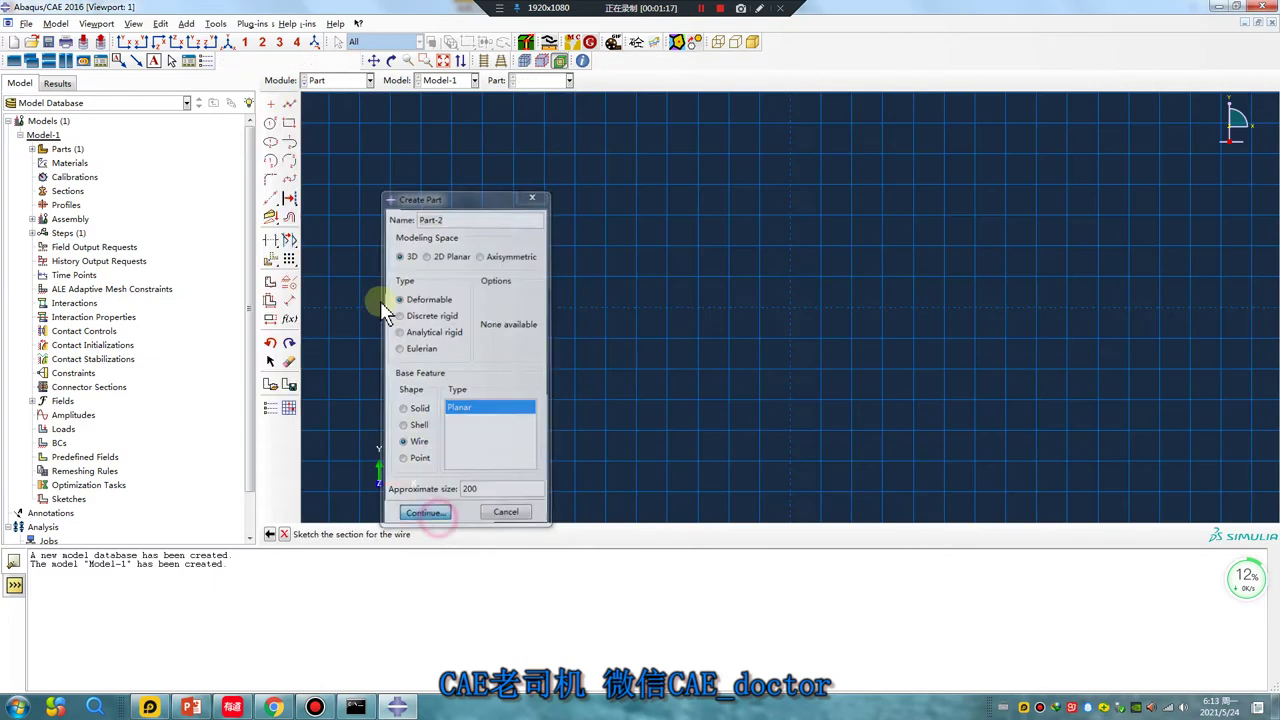
left_click(792, 305)
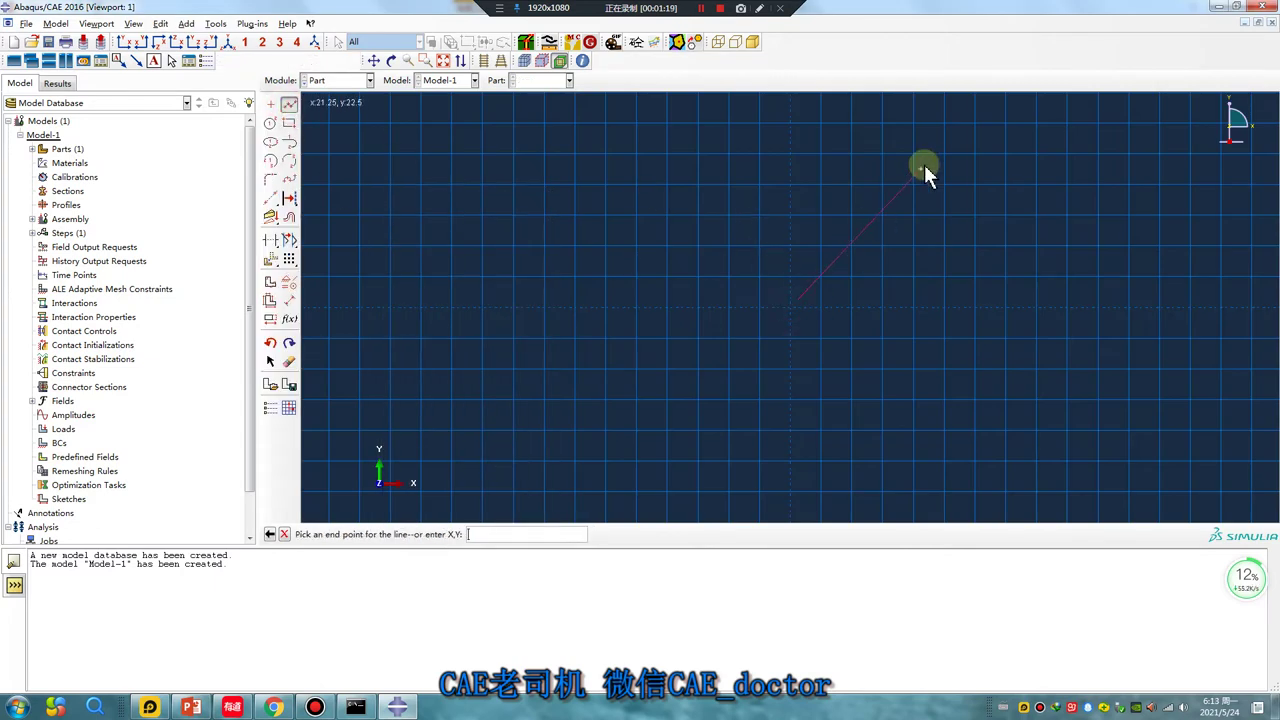
left_click(913, 185)
middle_click(606, 368)
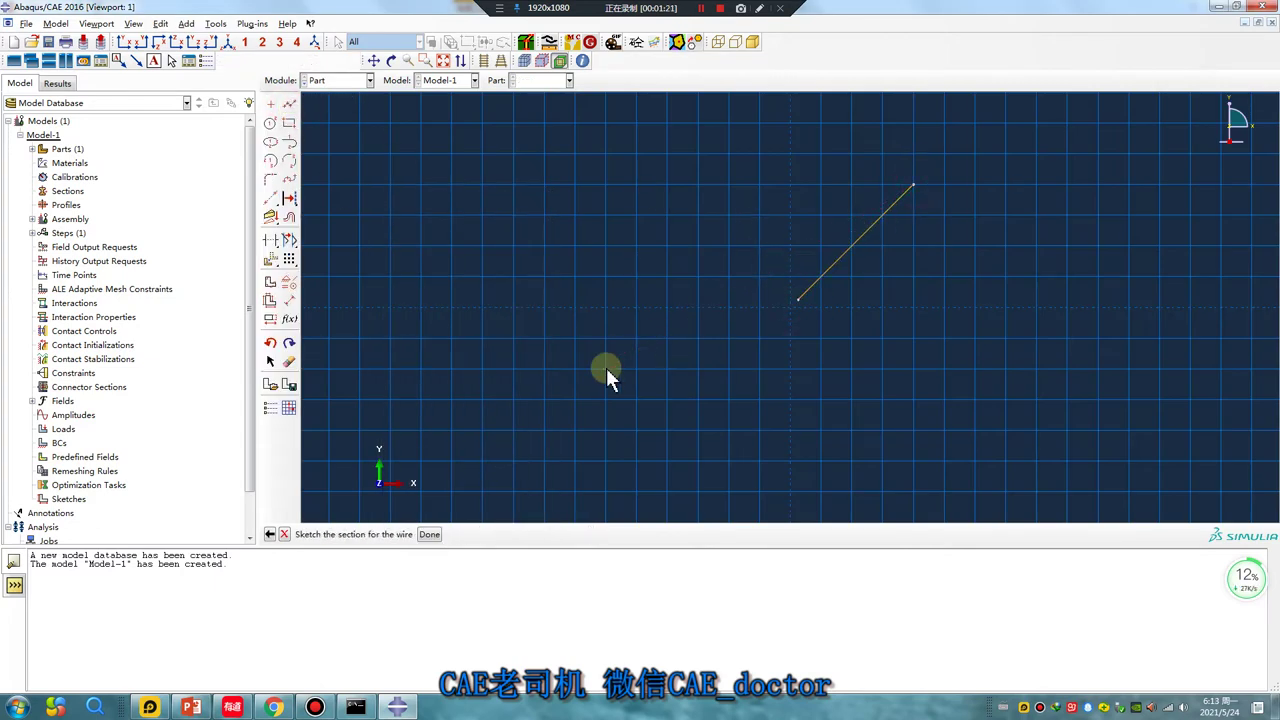
middle_click(606, 368)
Step: Switch to the Property module and display the block Part-1
left_click(356, 86)
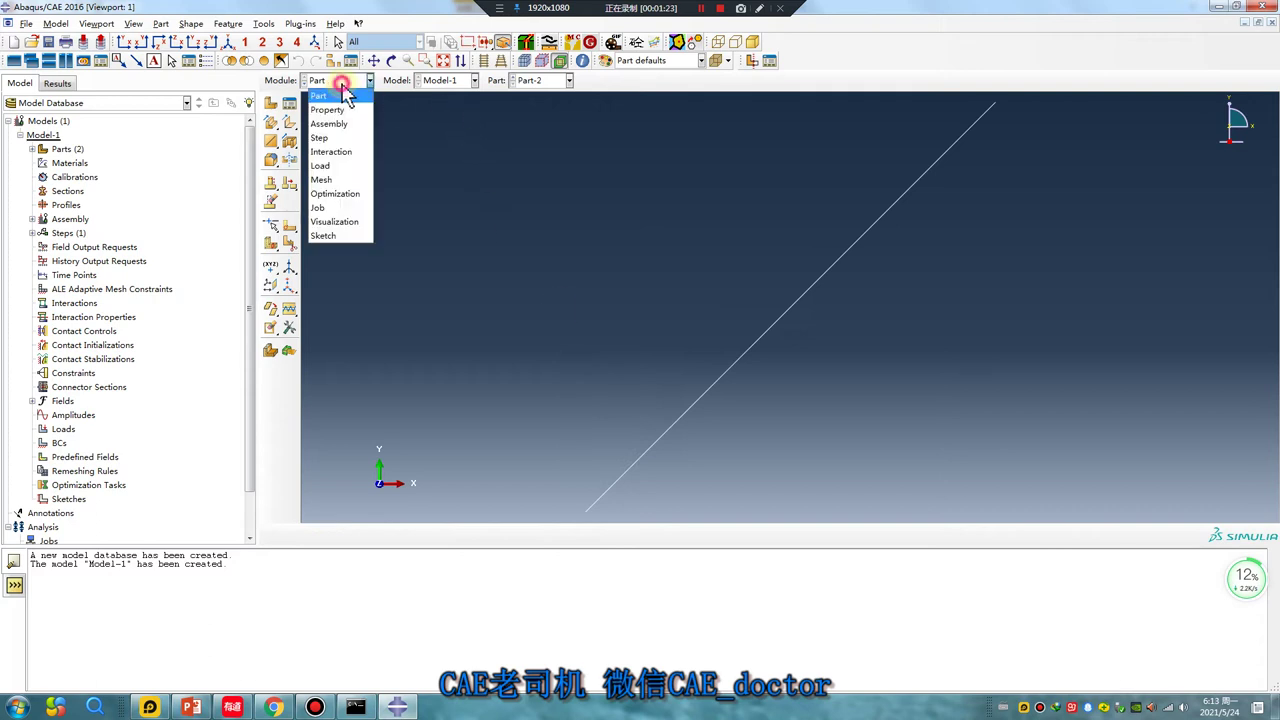
left_click(333, 110)
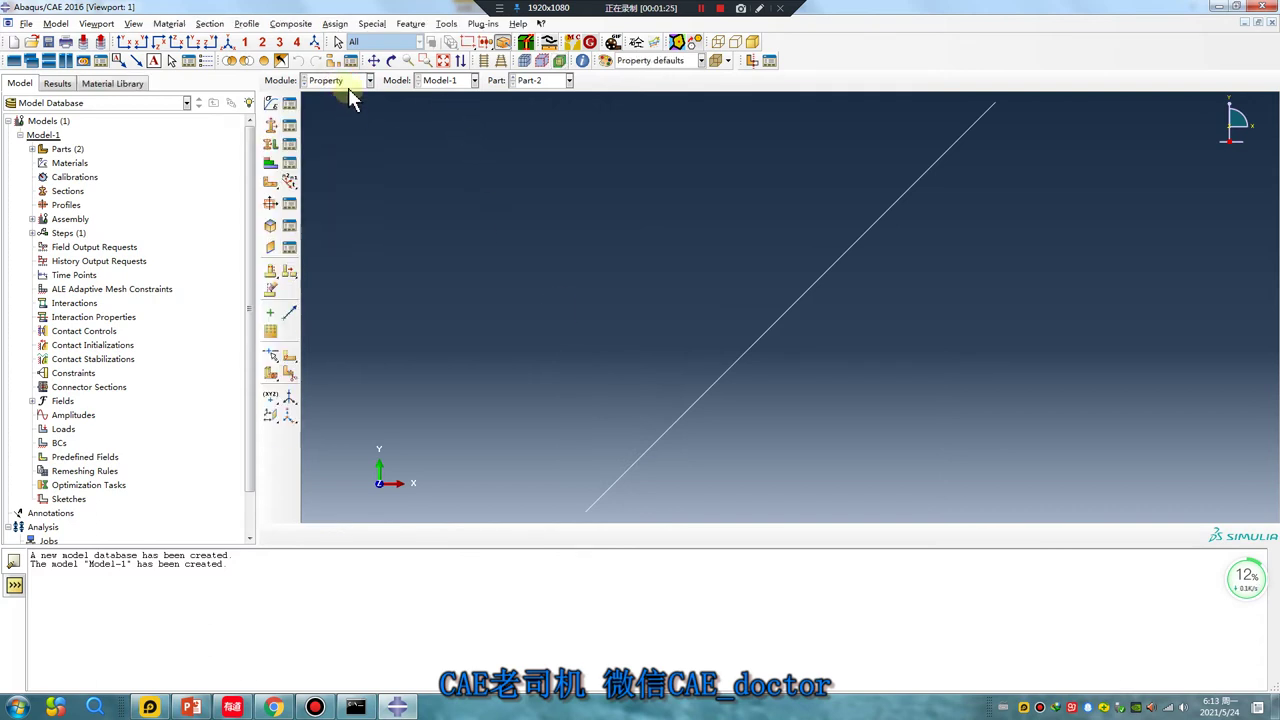
left_click(532, 95)
mouse_move(629, 320)
left_mouse_down("ctrl+alt")
mouse_move(840, 243)
mouse_move(743, 297)
mouse_move(840, 340)
mouse_move(826, 363)
left_mouse_up("ctrl+alt")
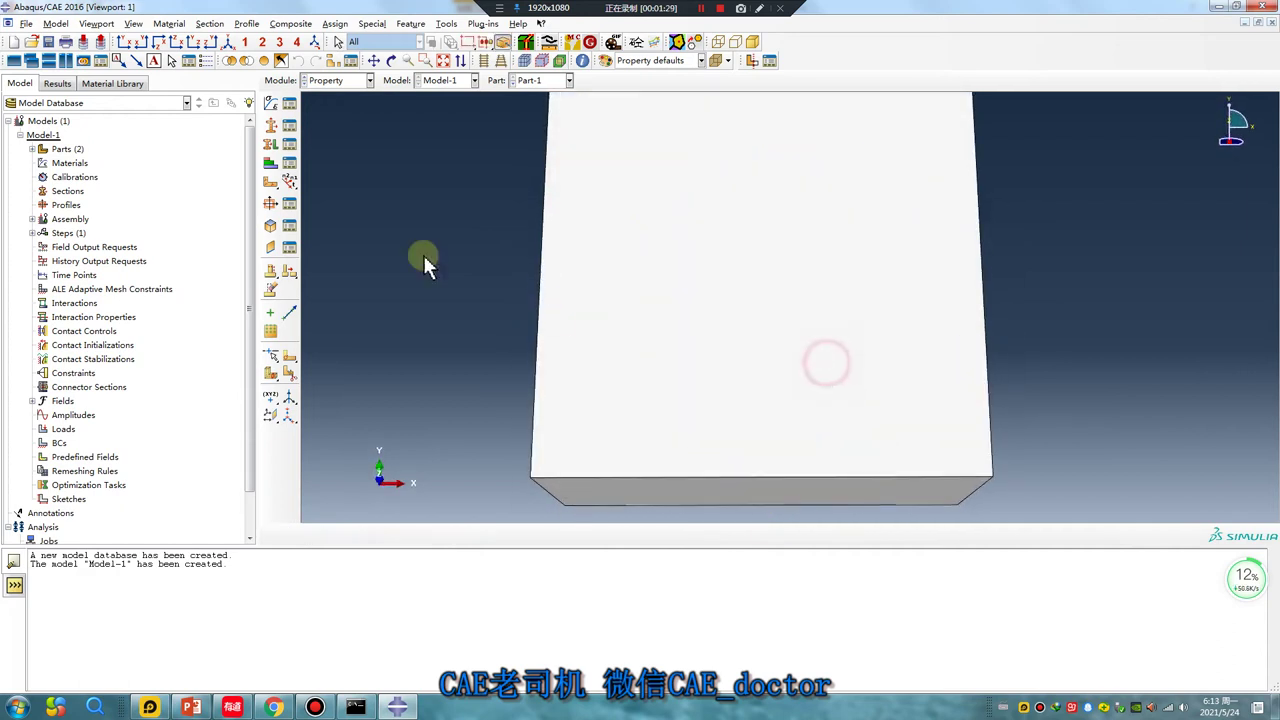
left_click(323, 80)
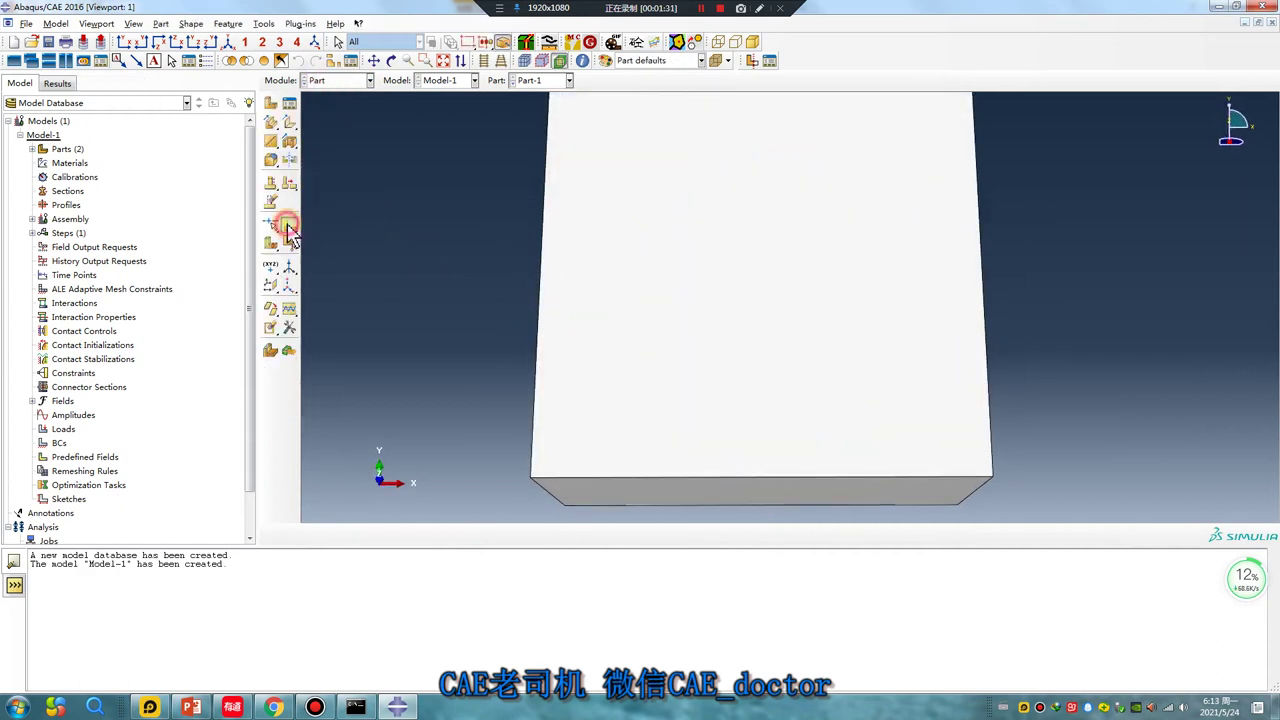
Step: Start a sketch partition on the block's front face, oriented by its right edge
left_click(287, 226)
left_click(981, 278)
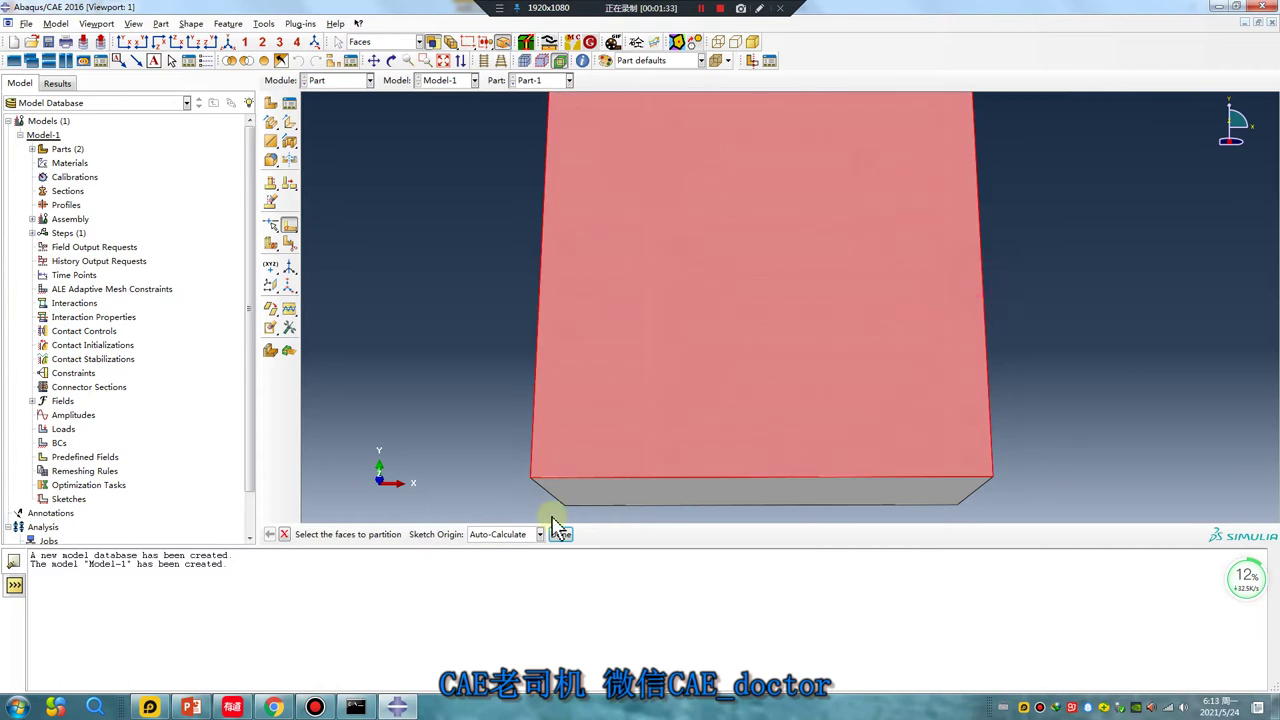
left_click(562, 535)
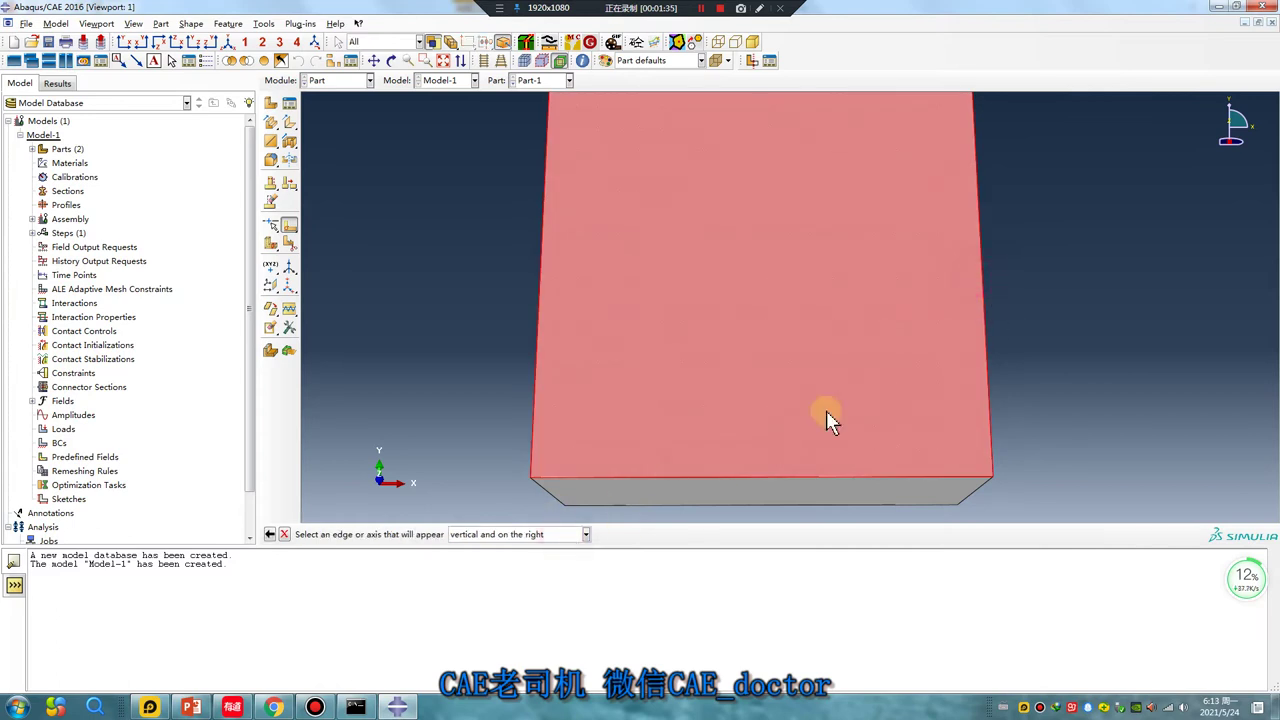
left_click(984, 301)
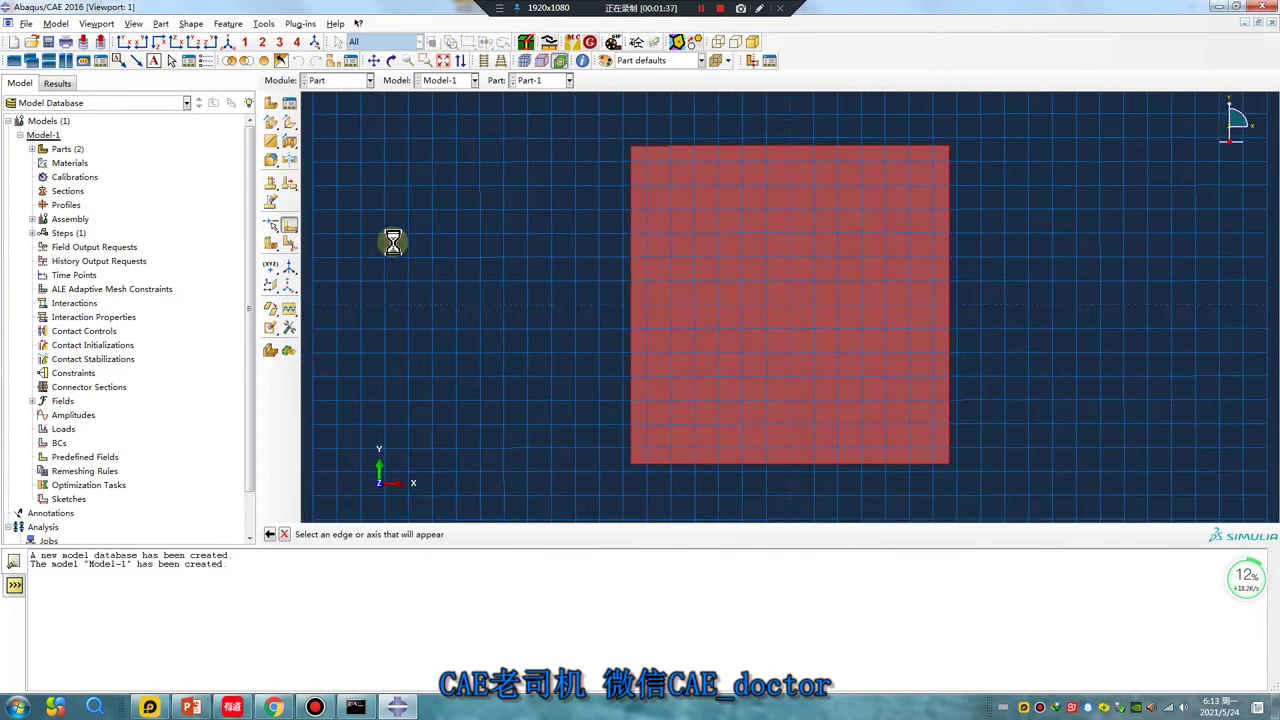
Step: Sketch a small circle near the face centre to split the front face
left_click(270, 122)
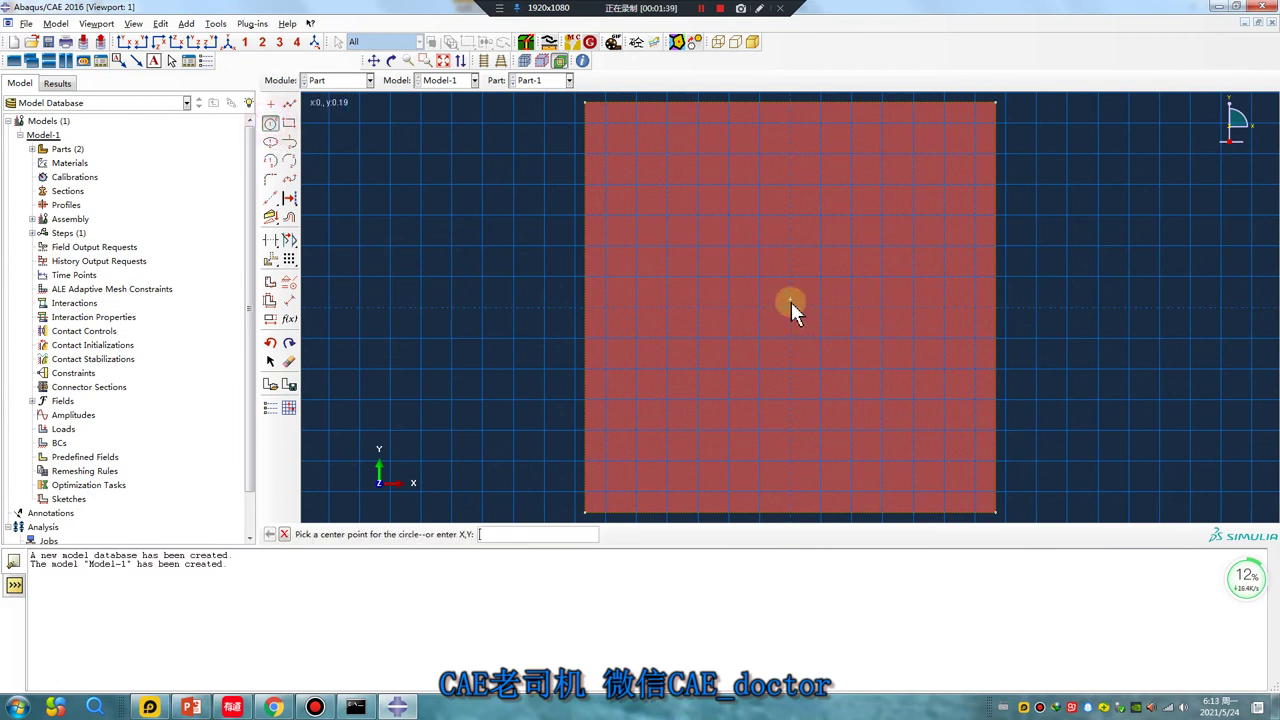
left_click(795, 309)
scroll(805, 312, "up", 1)
scroll(805, 312, "up", 2)
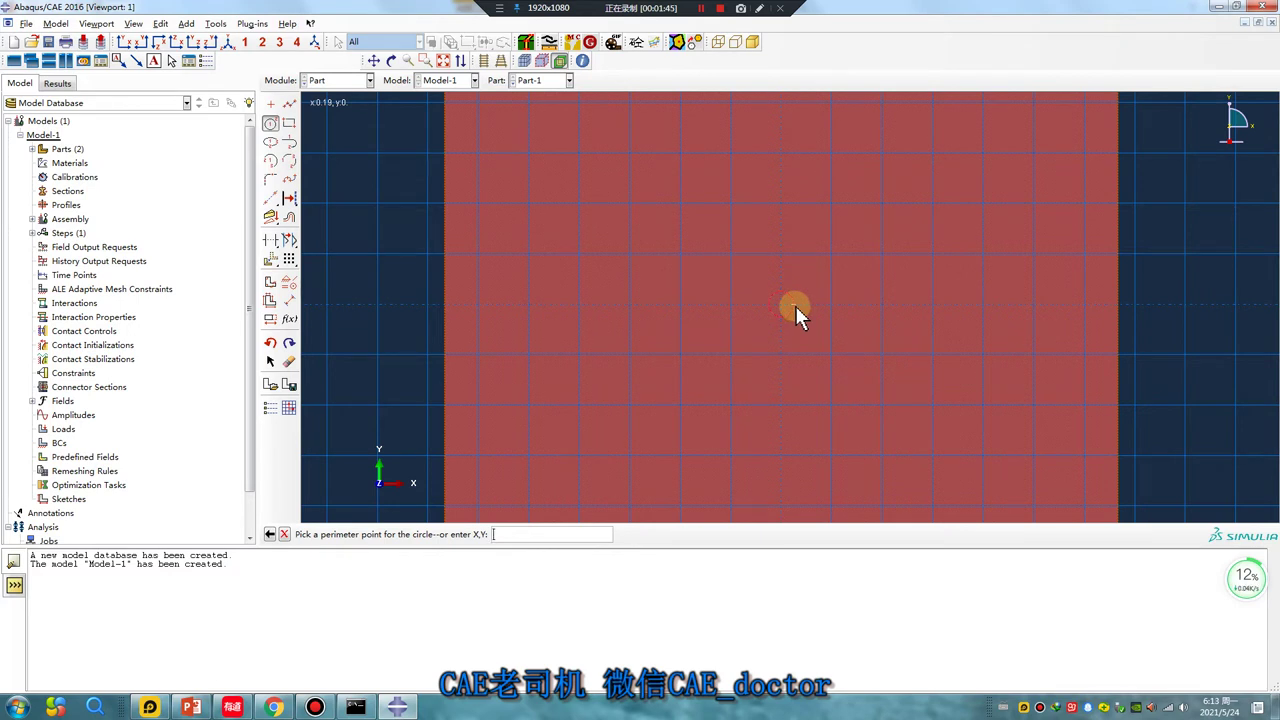
left_click(794, 305)
scroll(684, 358, "down", 1)
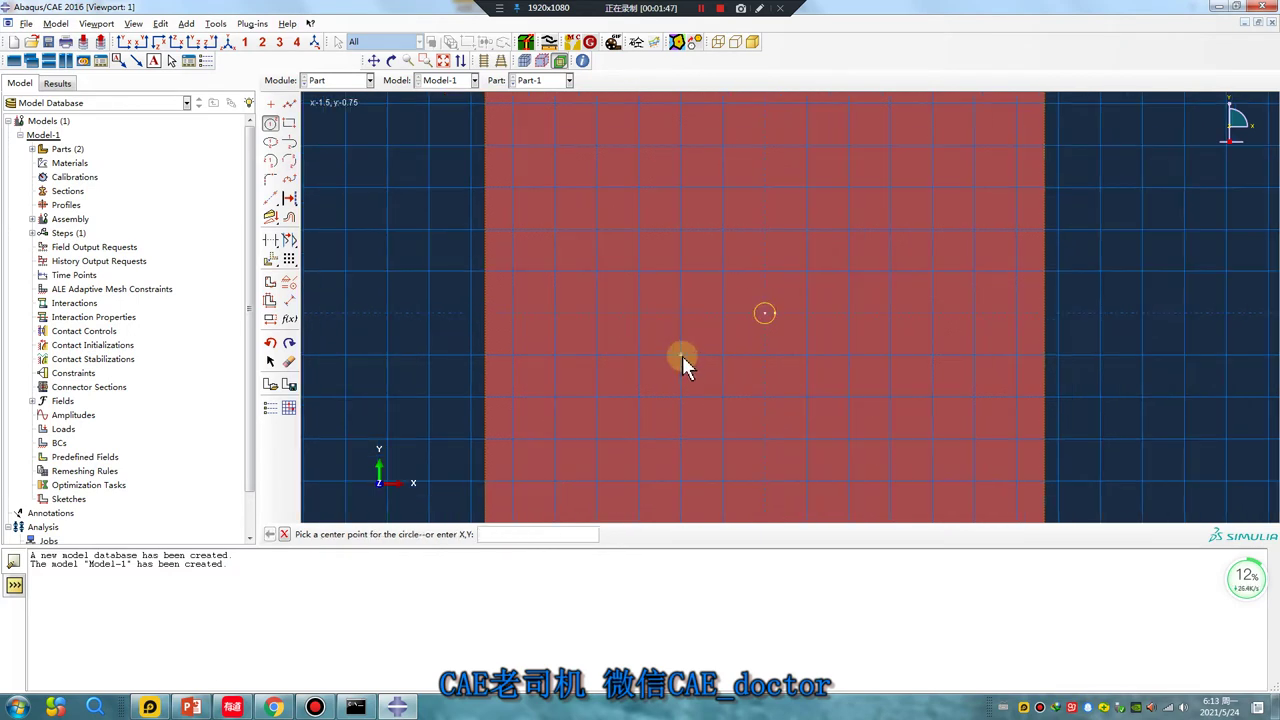
middle_click(610, 317)
middle_click(610, 317)
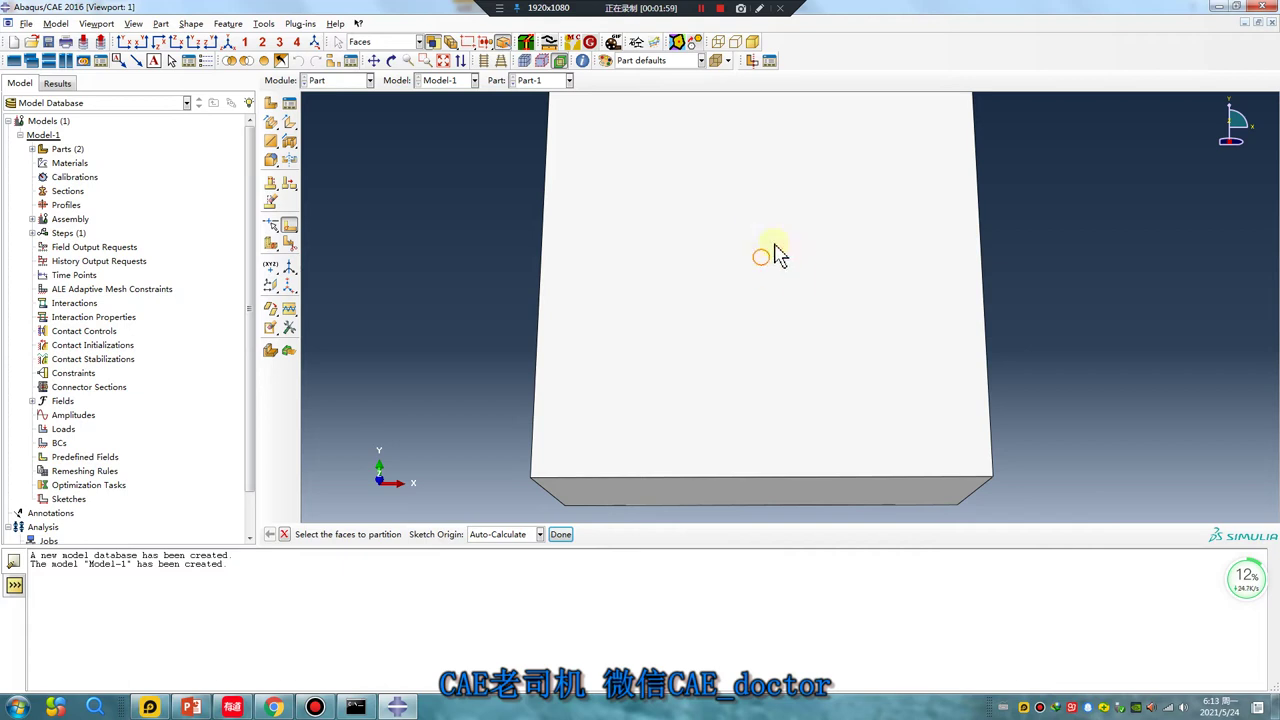
left_click_drag(765, 307, 755, 305, "ctrl+alt")
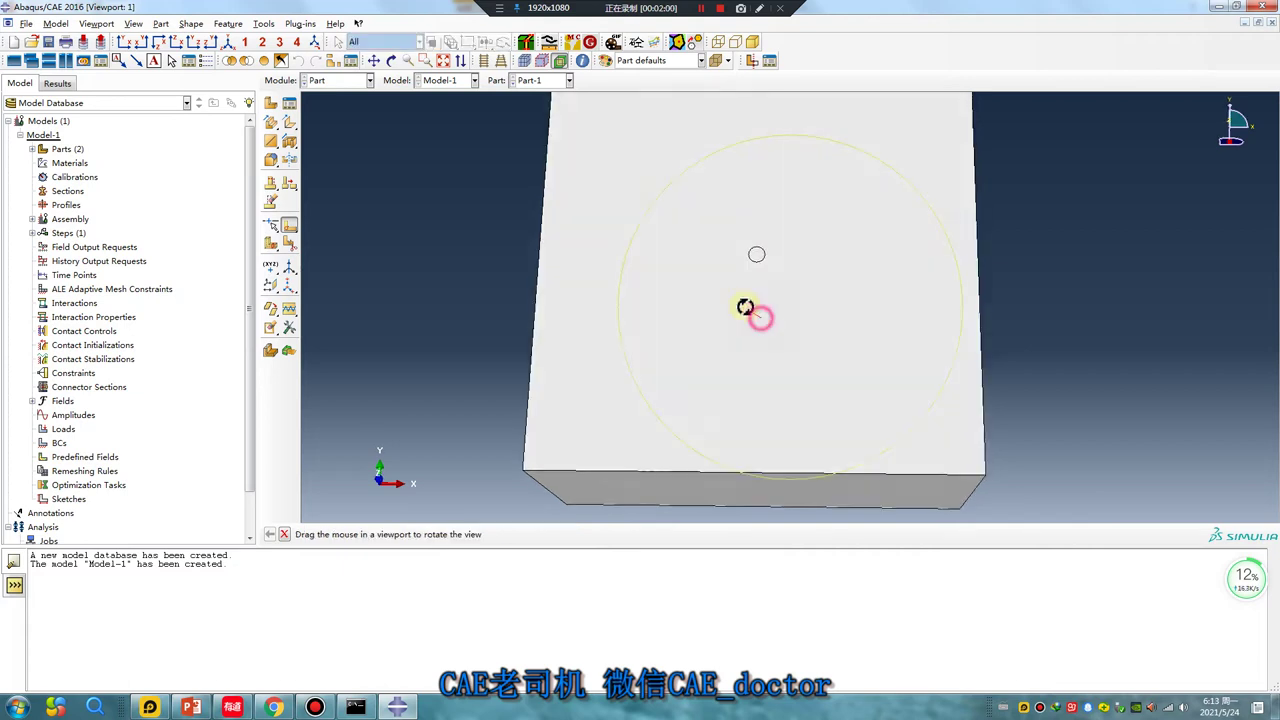
left_click(340, 80)
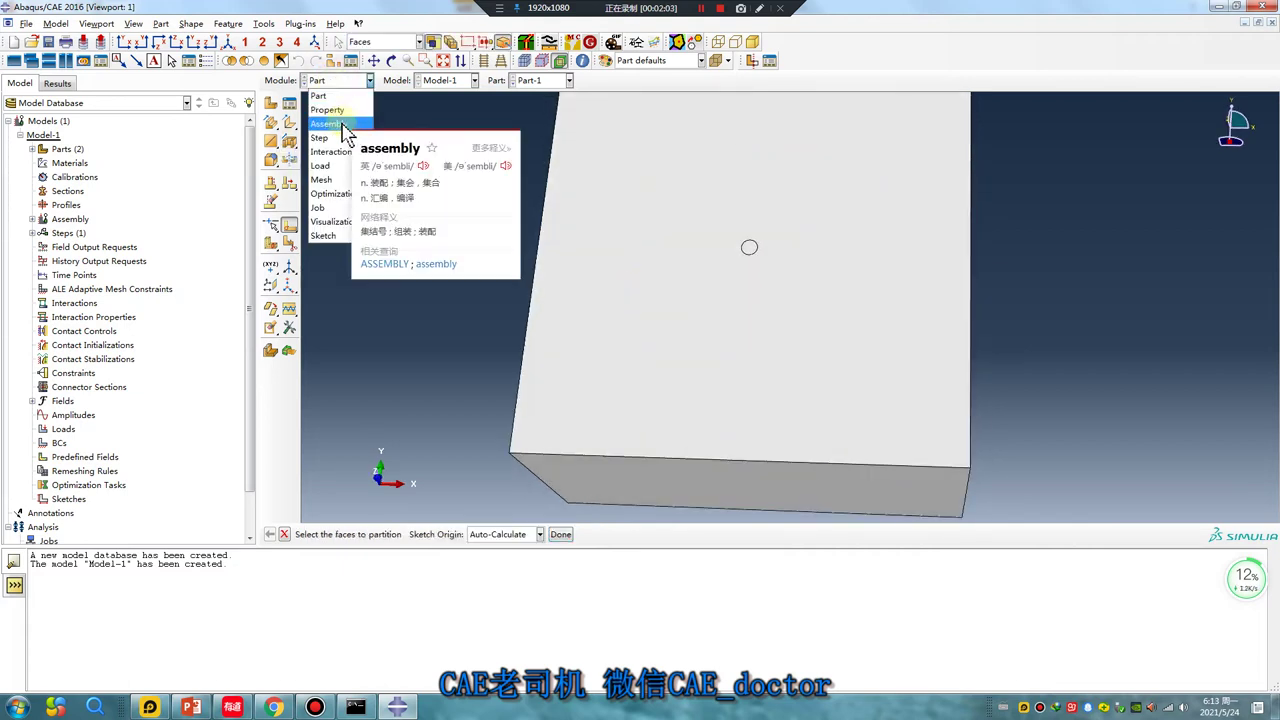
Step: Create Material-1 as elastic with modulus 2e5 and Poisson's ratio 0.3
left_click(328, 110)
left_click(270, 105)
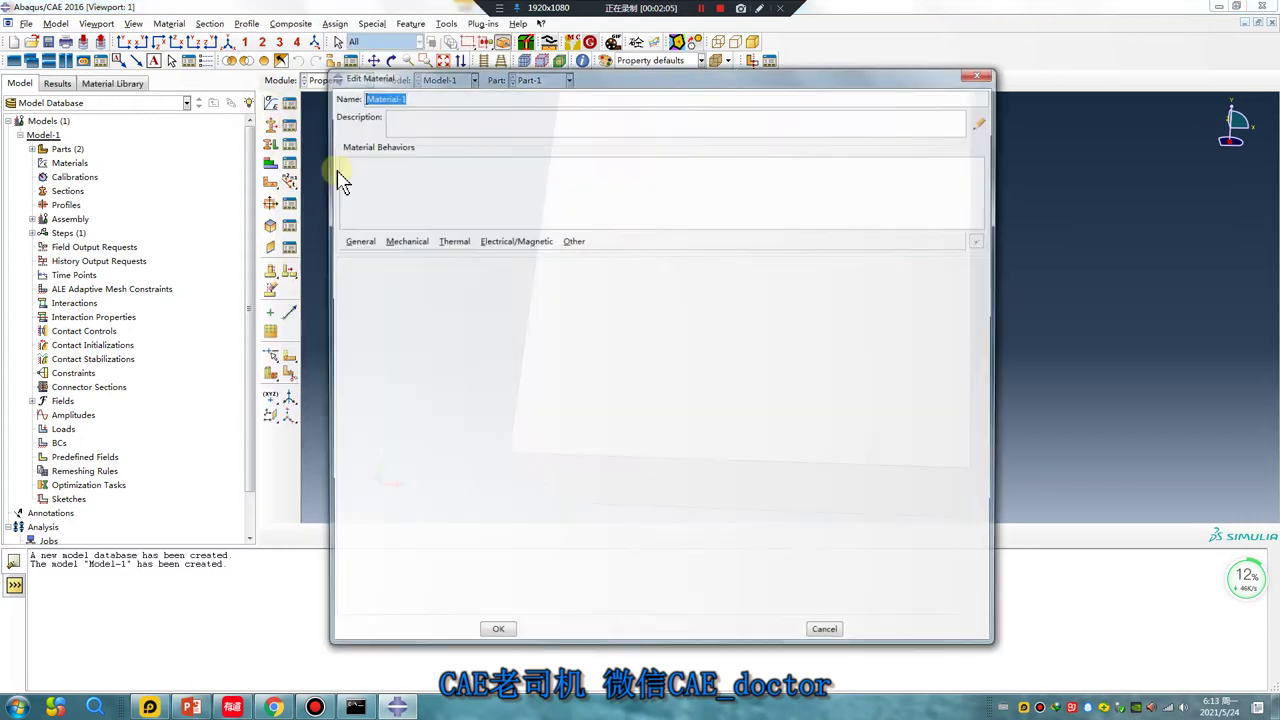
left_click(404, 241)
left_click(605, 258)
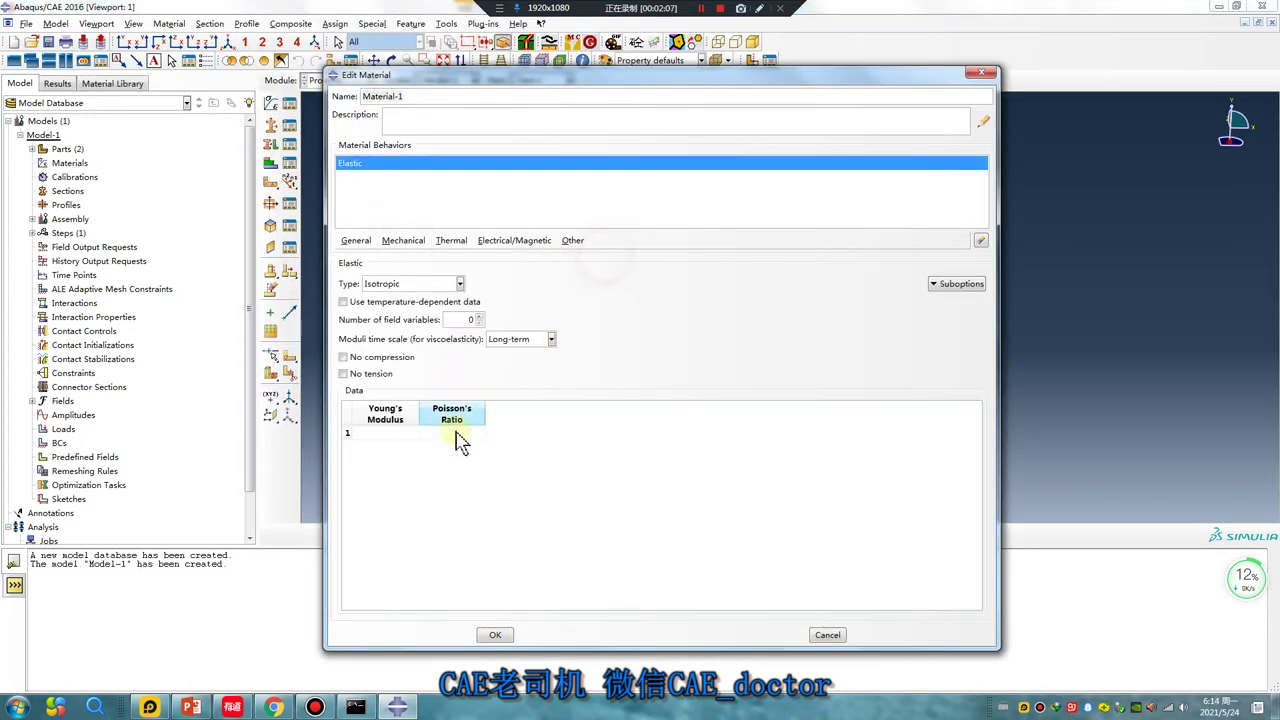
left_click(399, 432)
type("5")
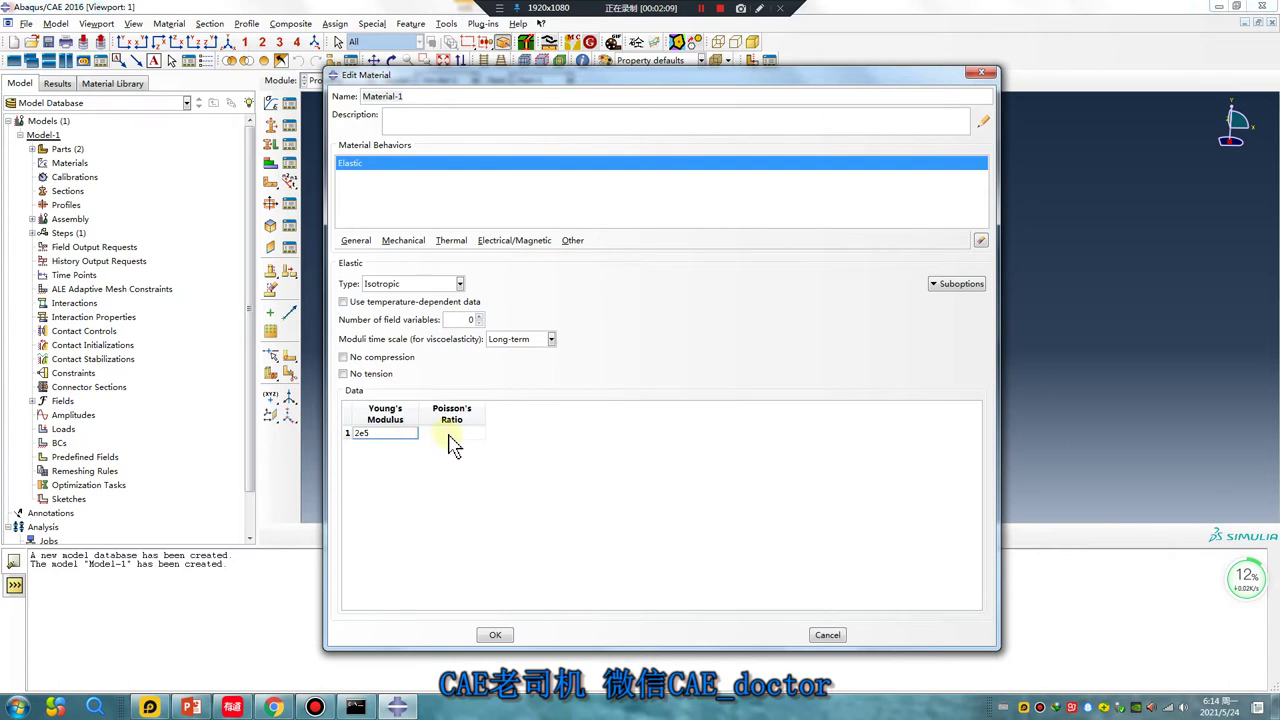
left_click(448, 433)
type("0.3")
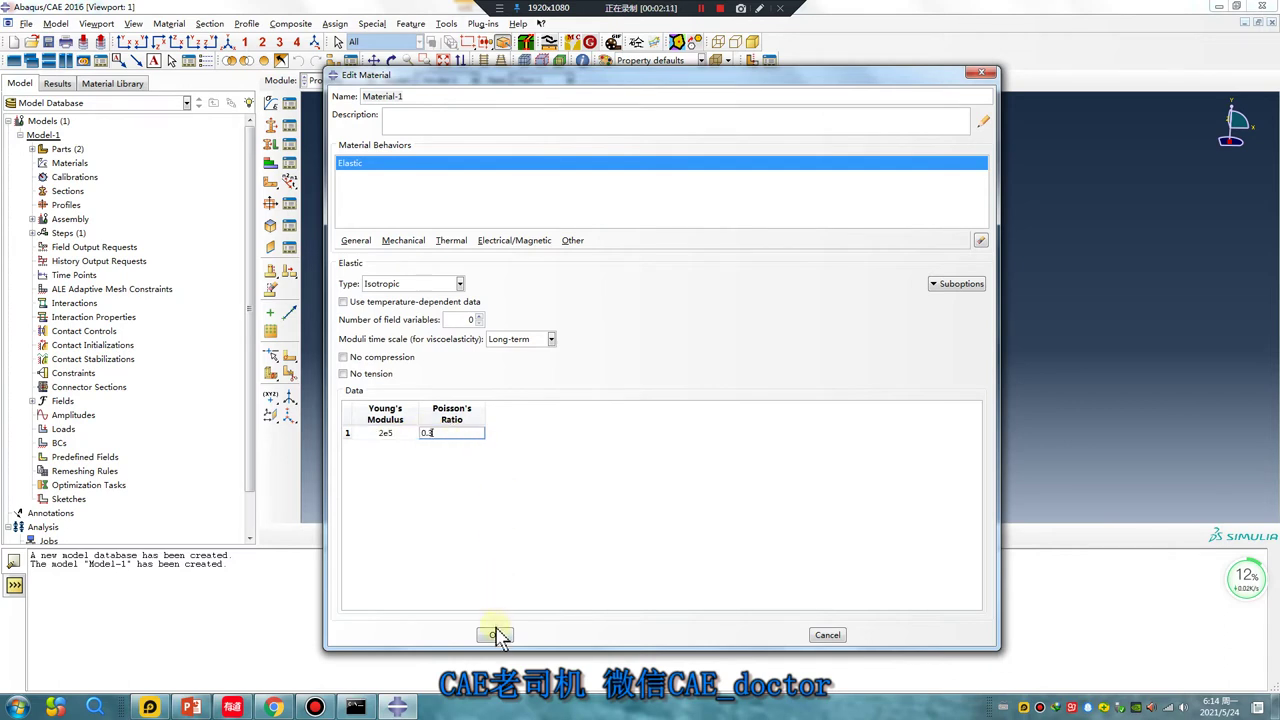
left_click(494, 635)
Step: Create solid homogeneous Section-1 using Material-1 and assign it to the block
left_click(276, 140)
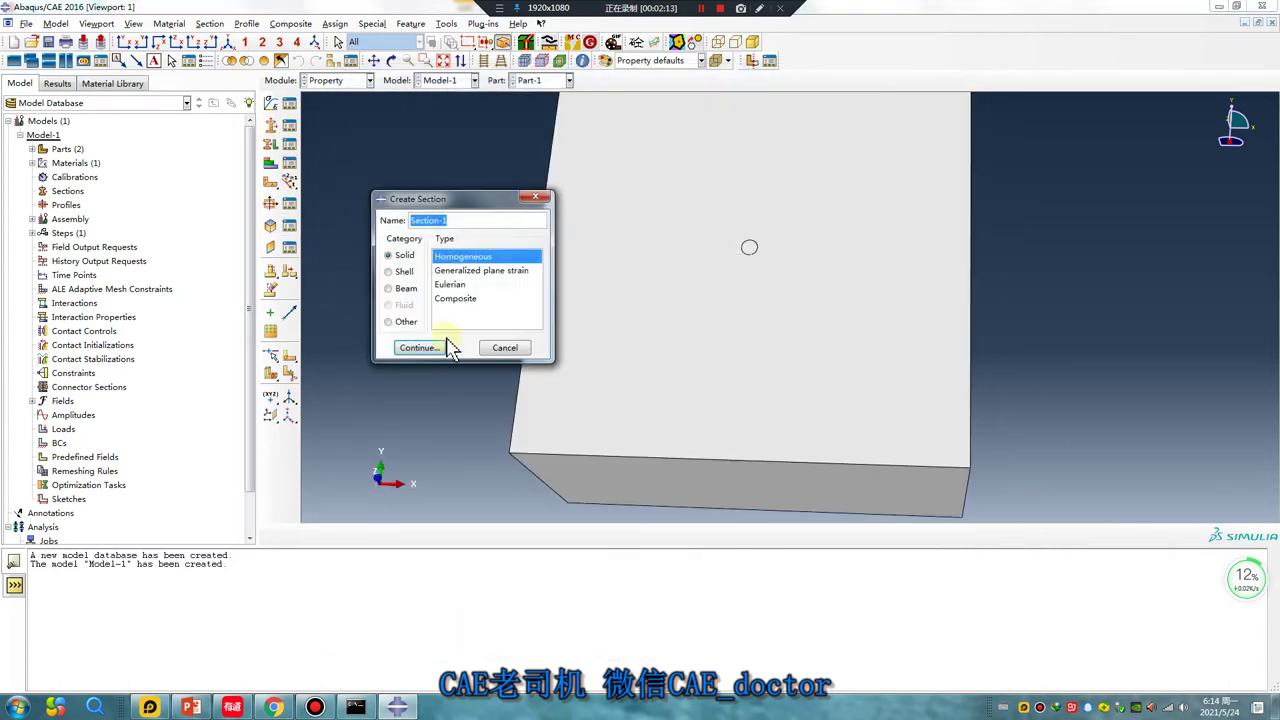
left_click(440, 345)
left_click(403, 286)
left_click(270, 144)
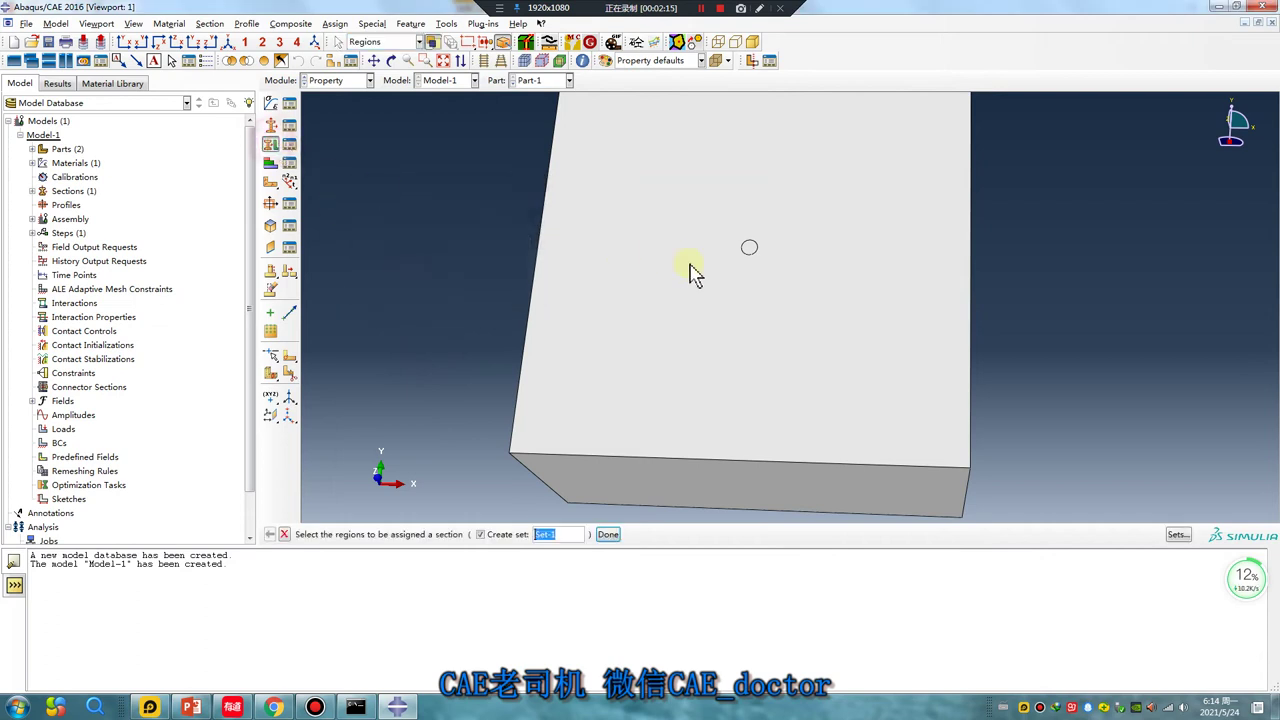
left_click(688, 266)
middle_click(442, 316)
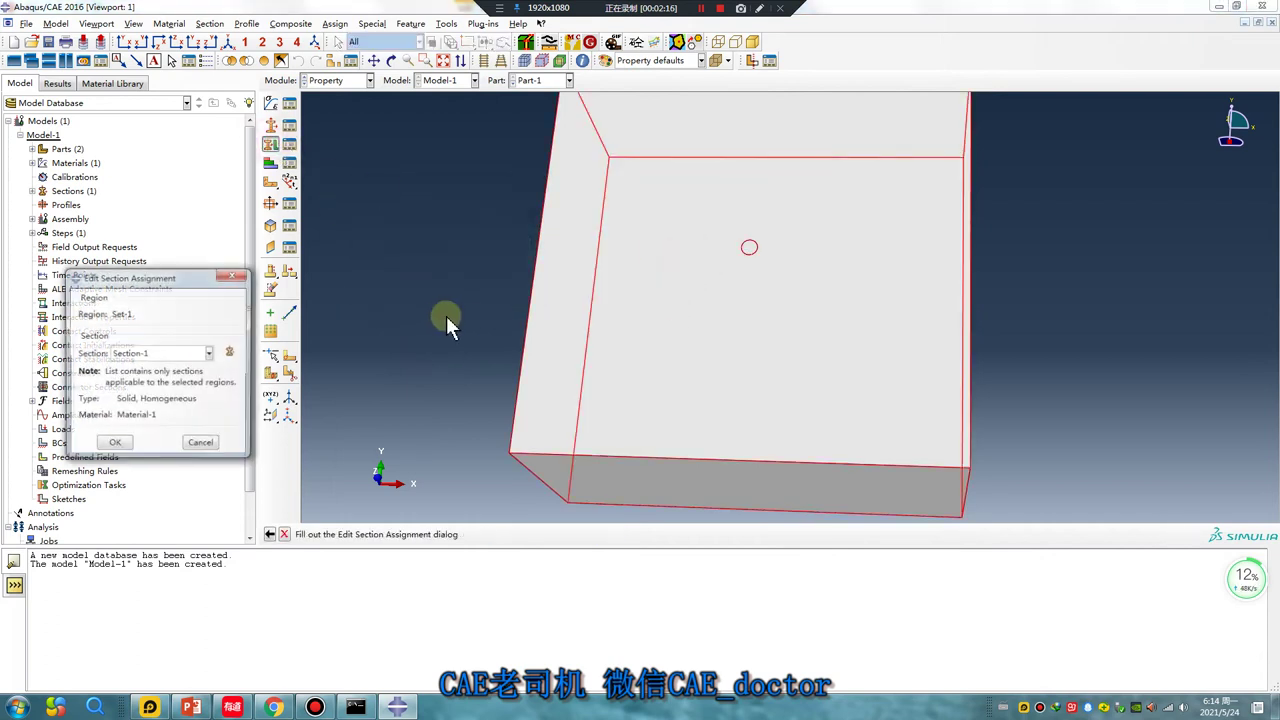
left_click(116, 446)
left_click(272, 126)
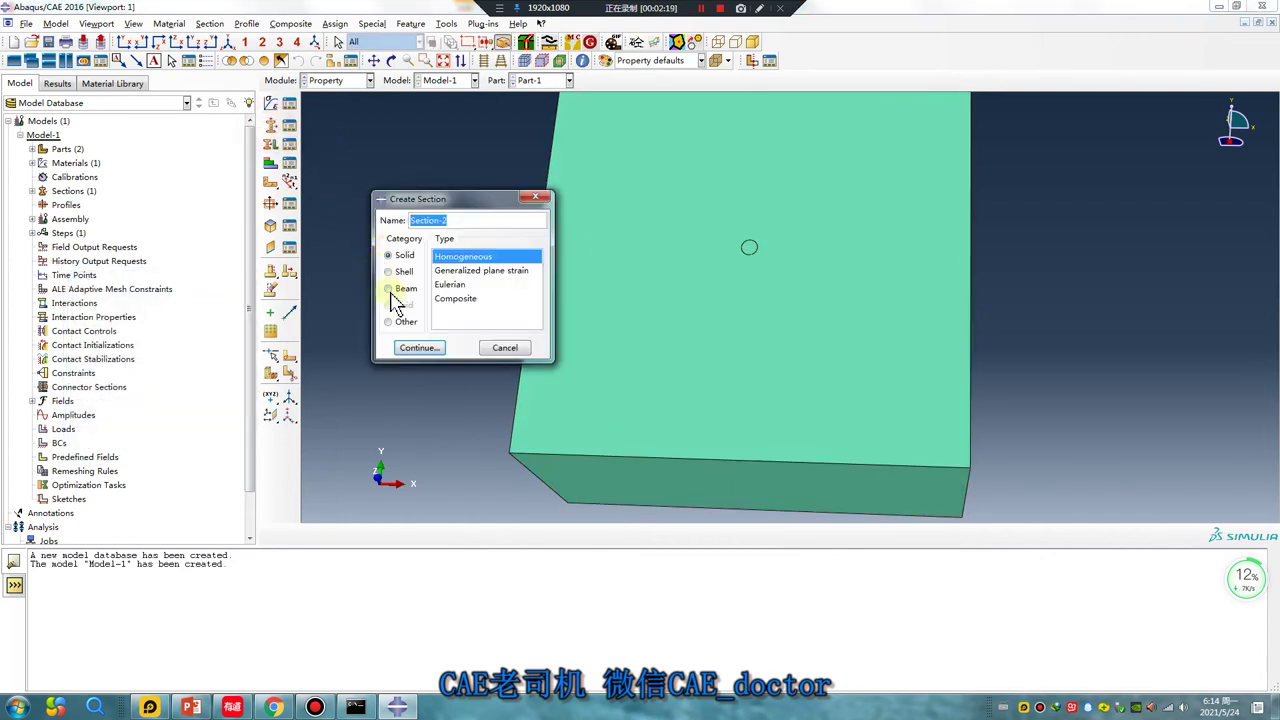
Step: Create a truss section, Section-2, with cross-sectional area 0.2
left_click(389, 288)
left_click(446, 271)
left_click(420, 347)
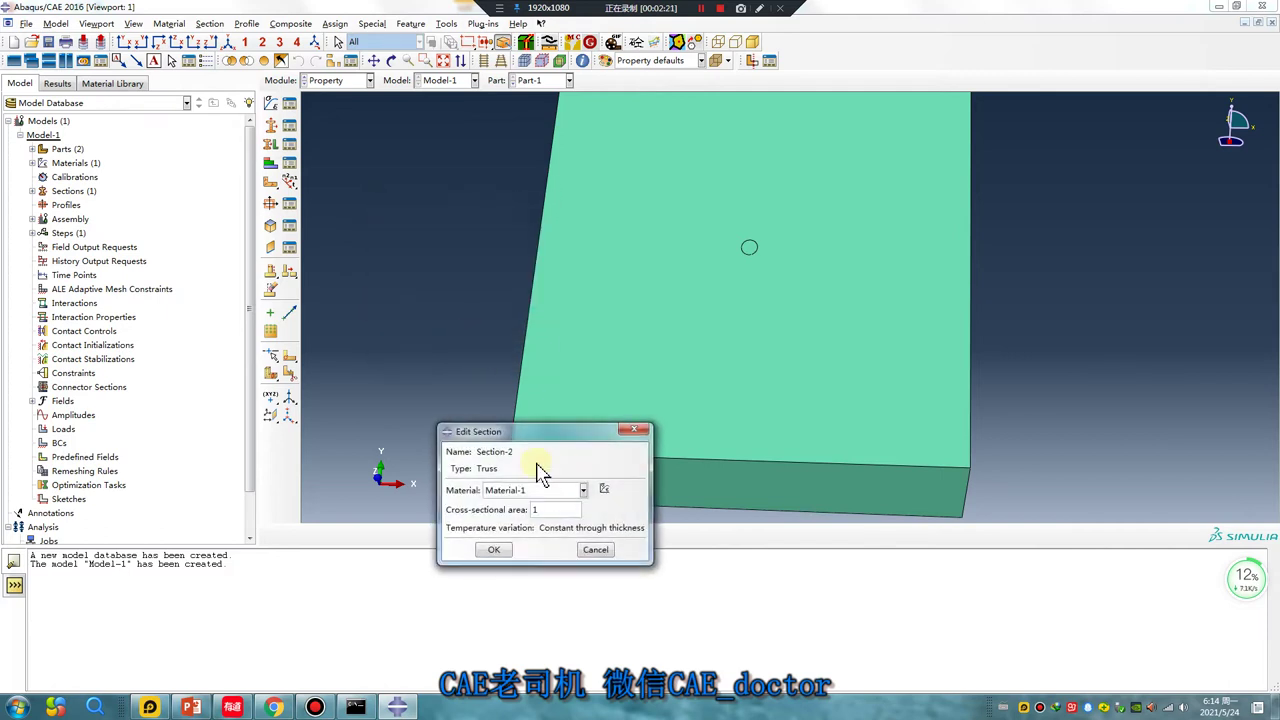
type("0.2")
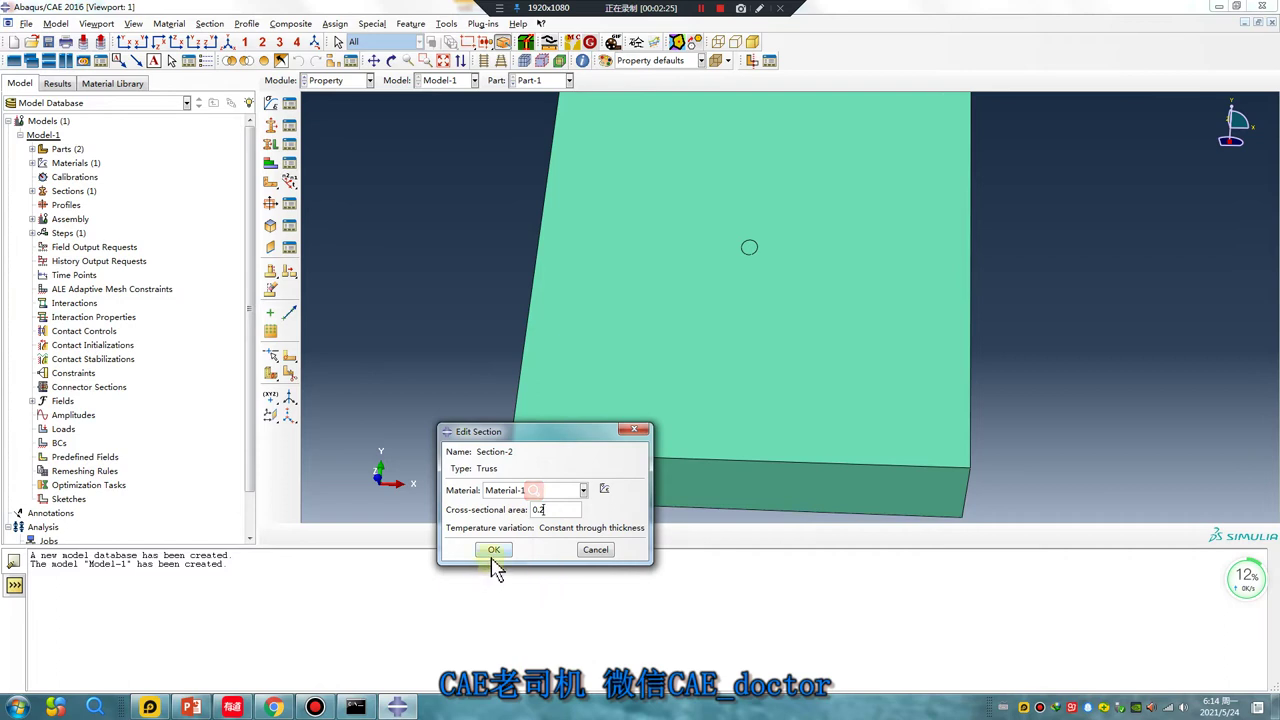
left_click(493, 550)
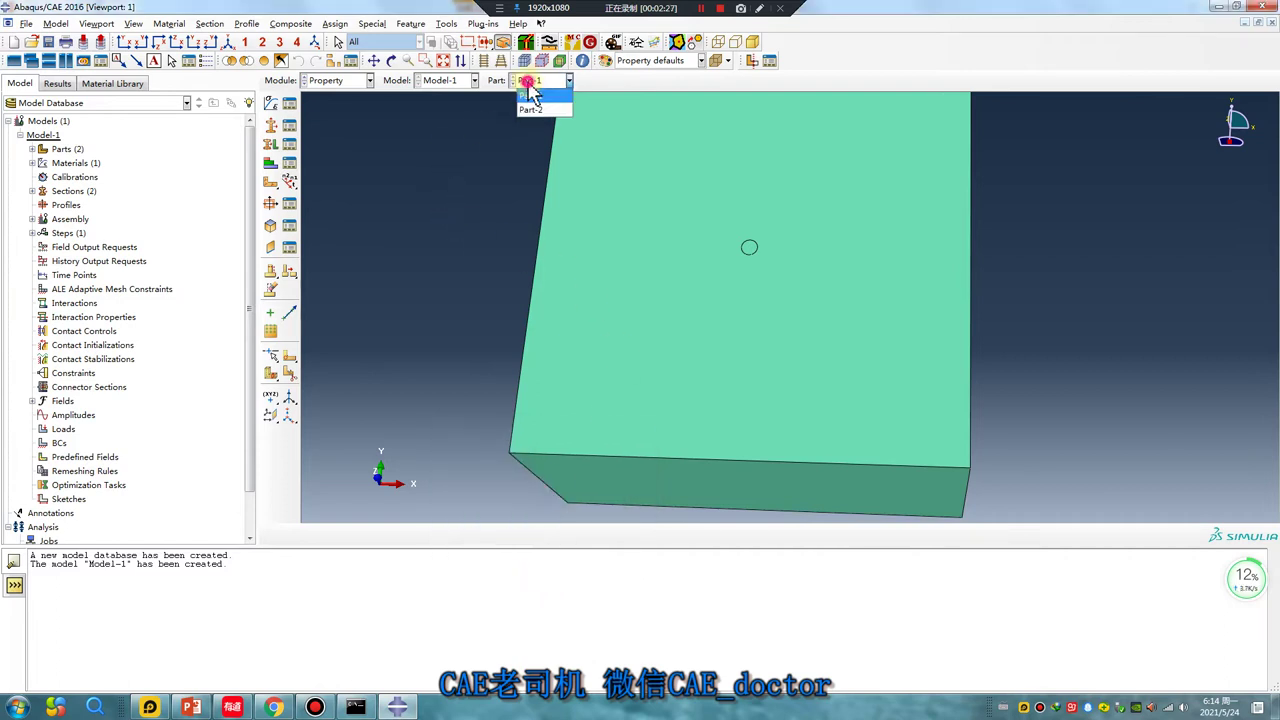
Step: Assign the truss section to the Part-2 wire
left_click(530, 109)
left_click(270, 143)
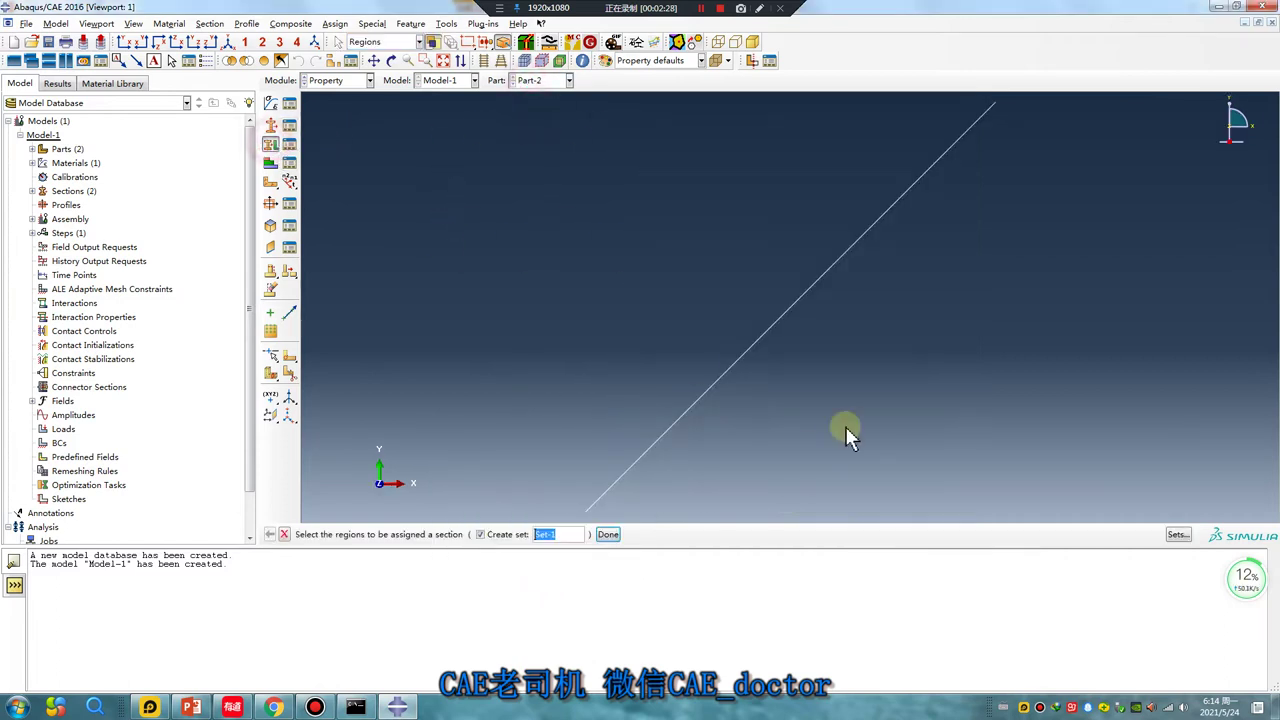
middle_click(653, 318)
left_click(114, 446)
left_click(328, 82)
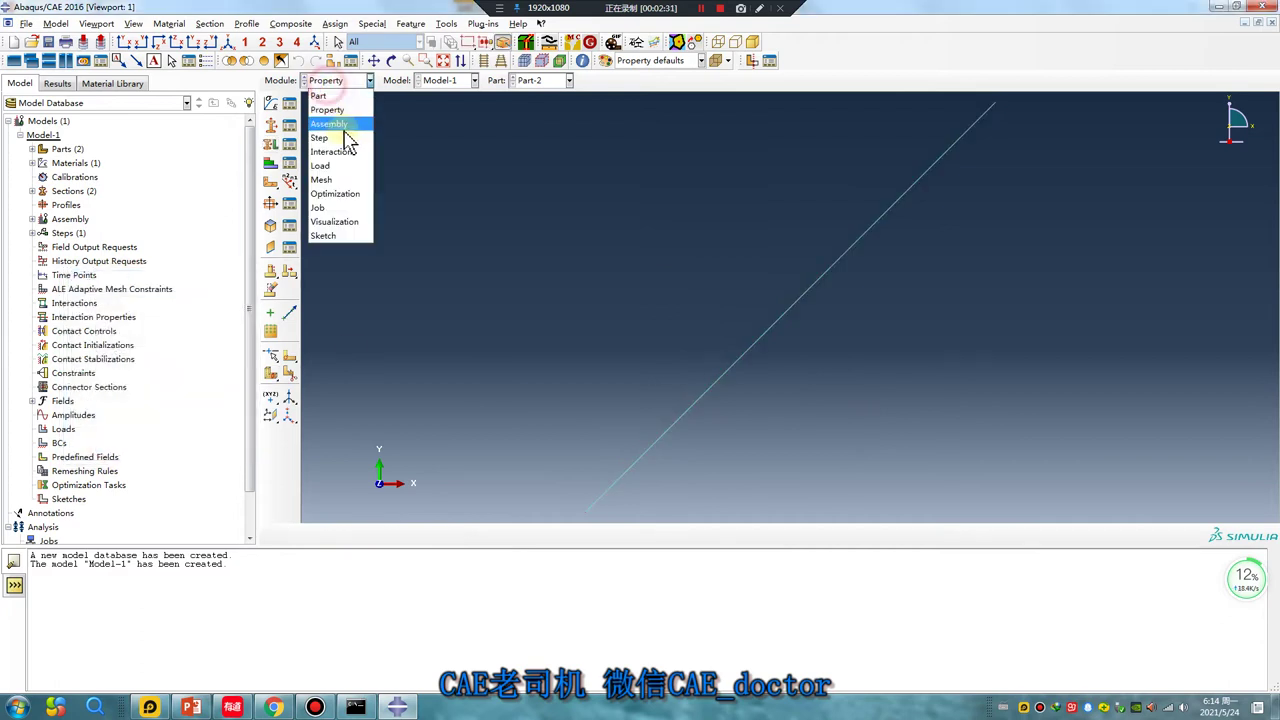
left_click(340, 124)
Step: Instance both Part-1 and Part-2 into the assembly
left_click(271, 103)
left_click(262, 218)
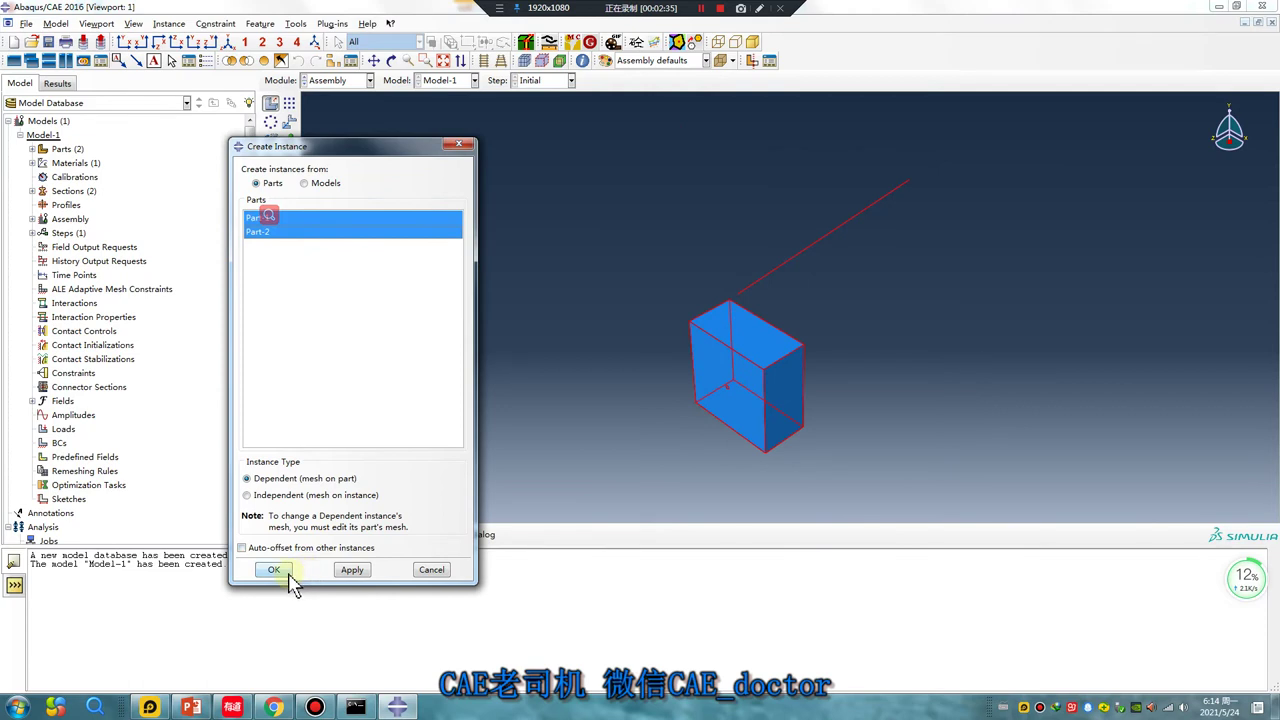
left_click(273, 569)
mouse_move(749, 366)
left_mouse_down("ctrl+alt")
mouse_move(894, 189)
mouse_move(831, 303)
mouse_move(788, 271)
mouse_move(689, 357)
mouse_move(766, 420)
mouse_move(457, 214)
left_mouse_up("ctrl+alt")
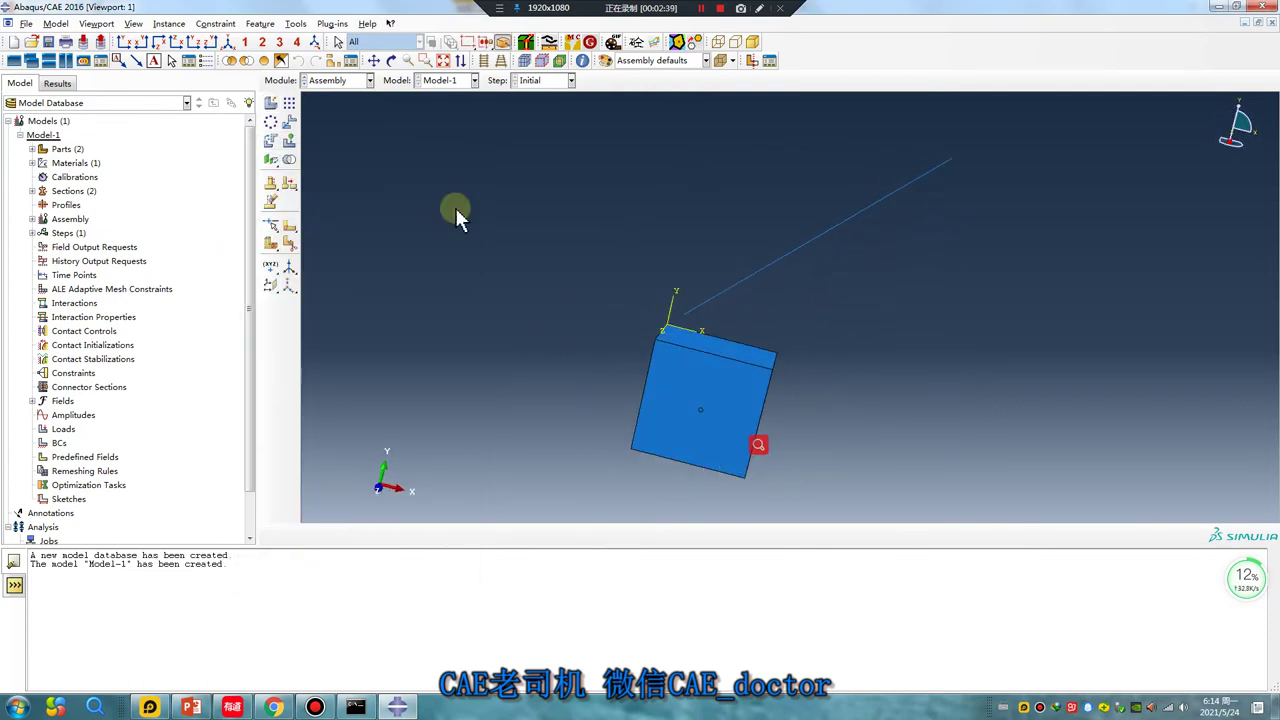
Step: Rotate the block instance Part-1-1 by 90 degrees about an edge axis
left_click(270, 143)
middle_click(637, 455)
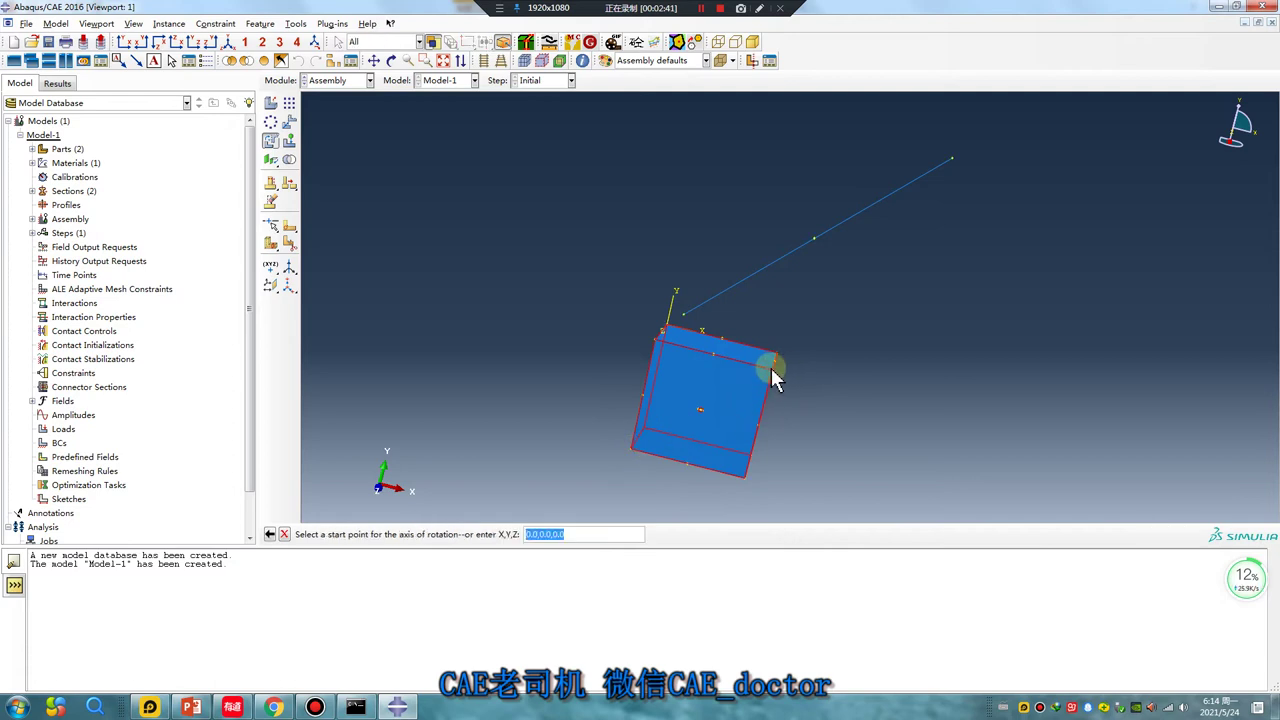
left_click(776, 370)
left_click(656, 340)
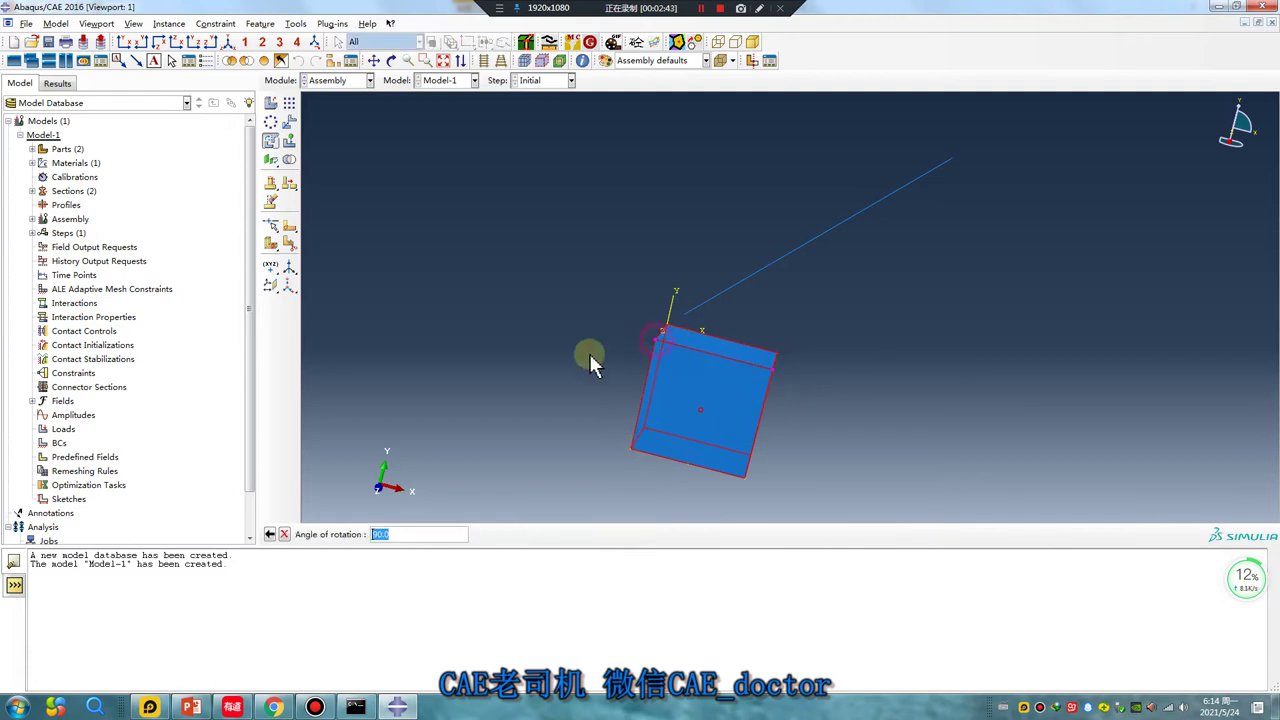
key("Return")
left_click(385, 534)
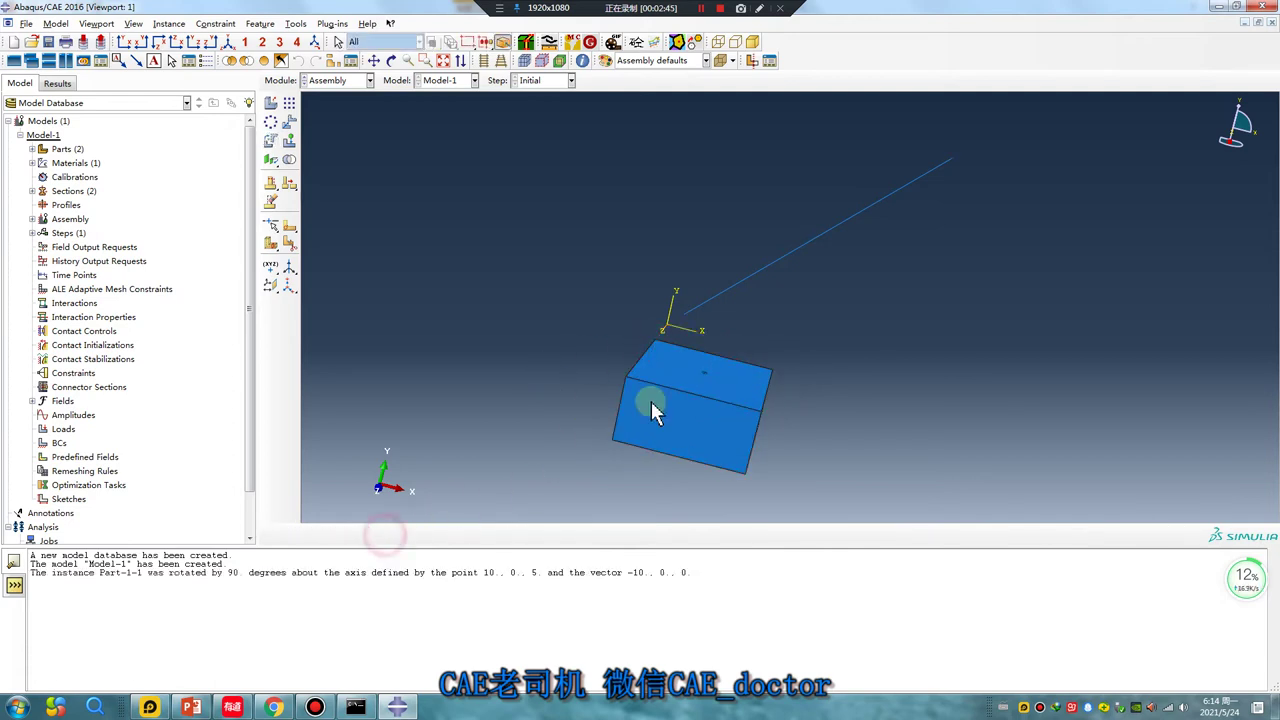
mouse_move(651, 401)
left_mouse_down("ctrl+alt")
mouse_move(696, 365)
mouse_move(757, 406)
left_mouse_up("ctrl+alt")
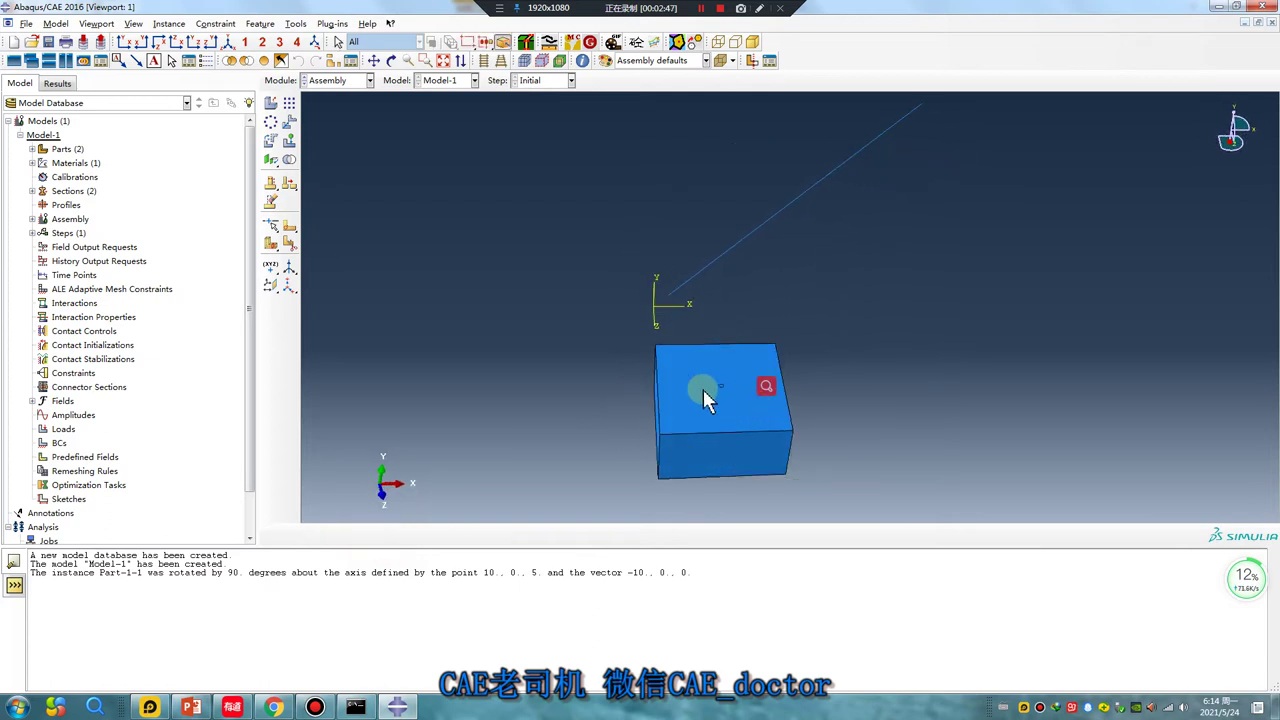
Step: Translate the block so its top centre sits at the origin
left_click(289, 121)
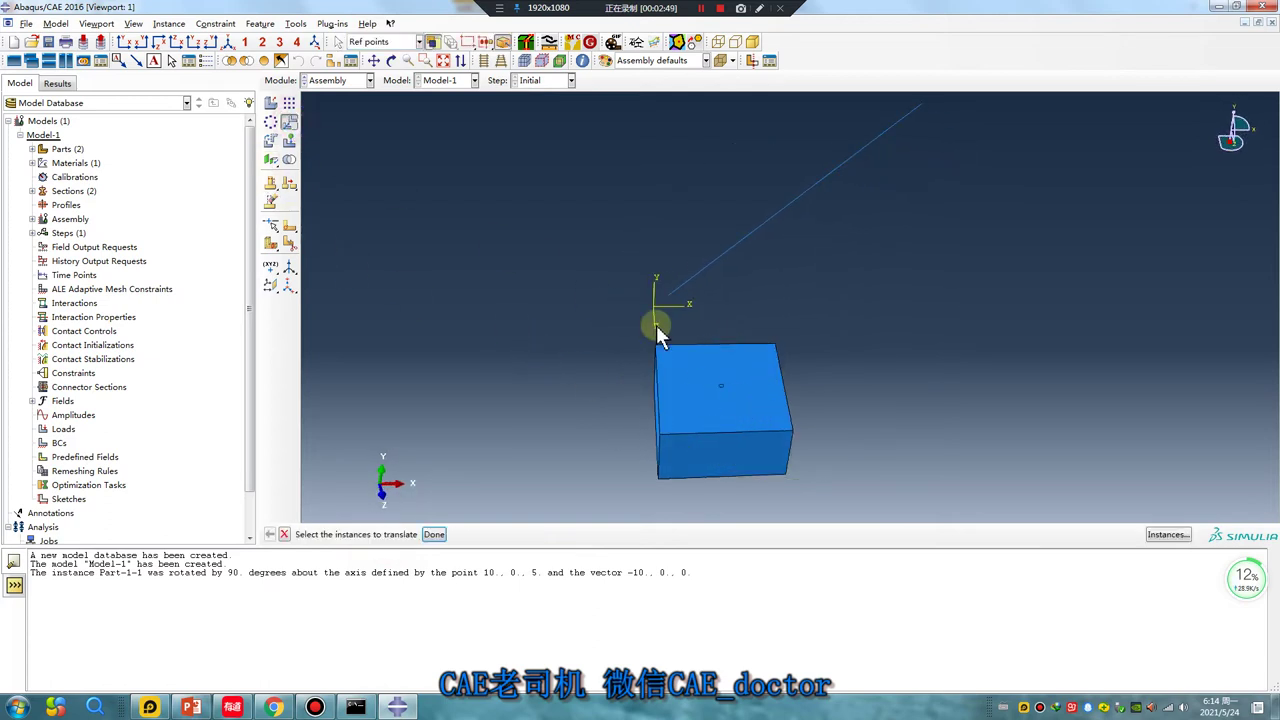
middle_click(714, 420)
scroll(720, 410, "up", 2)
scroll(729, 394, "up", 2)
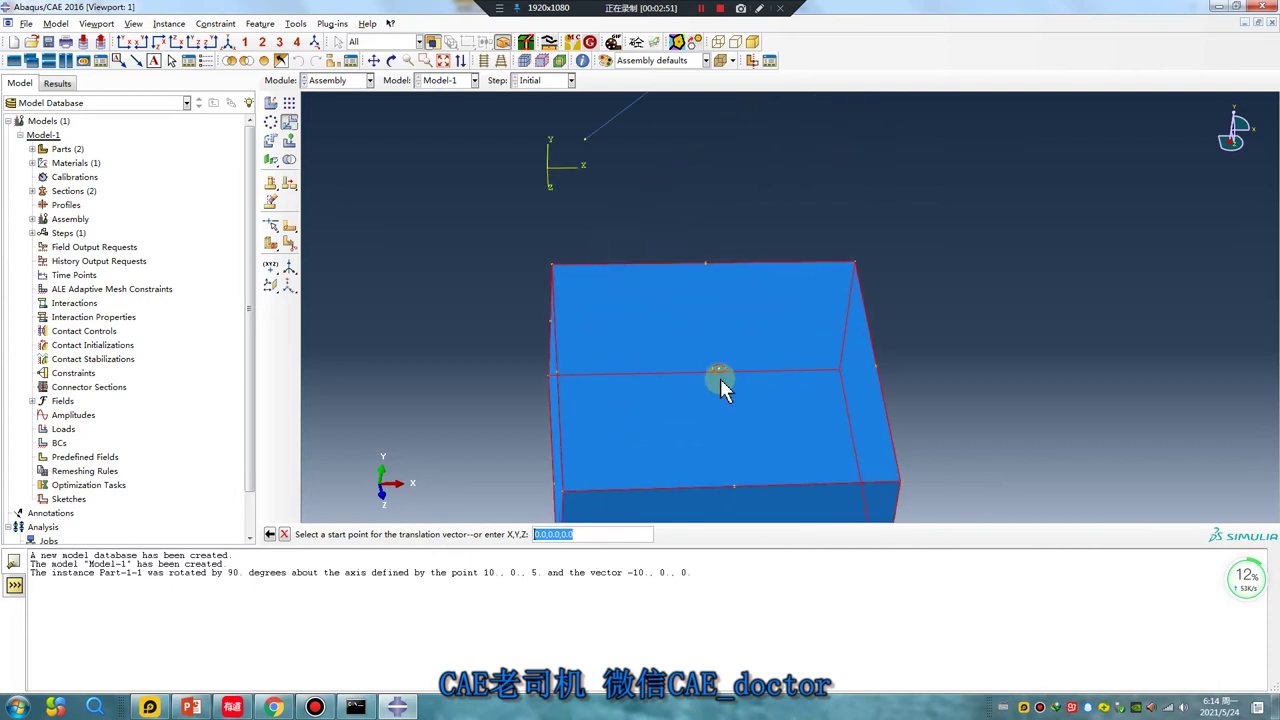
left_click(720, 375)
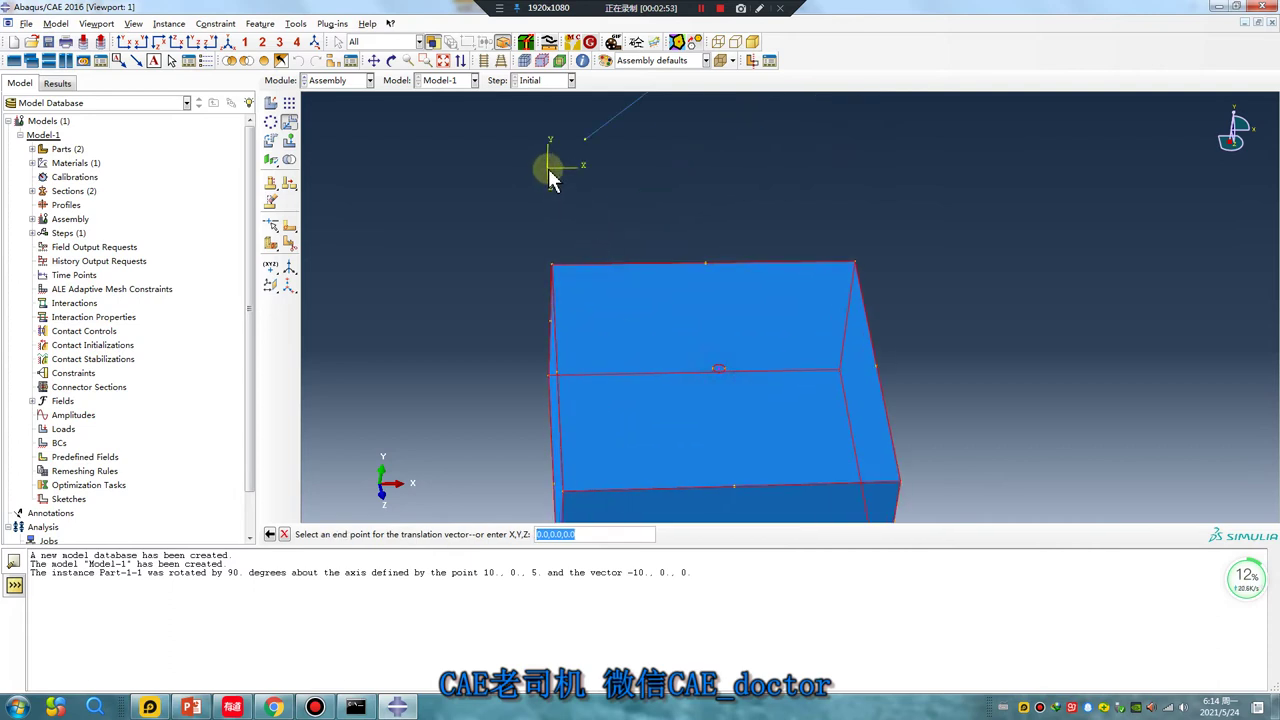
left_click(547, 167)
left_click(385, 534)
scroll(431, 463, "down", 1)
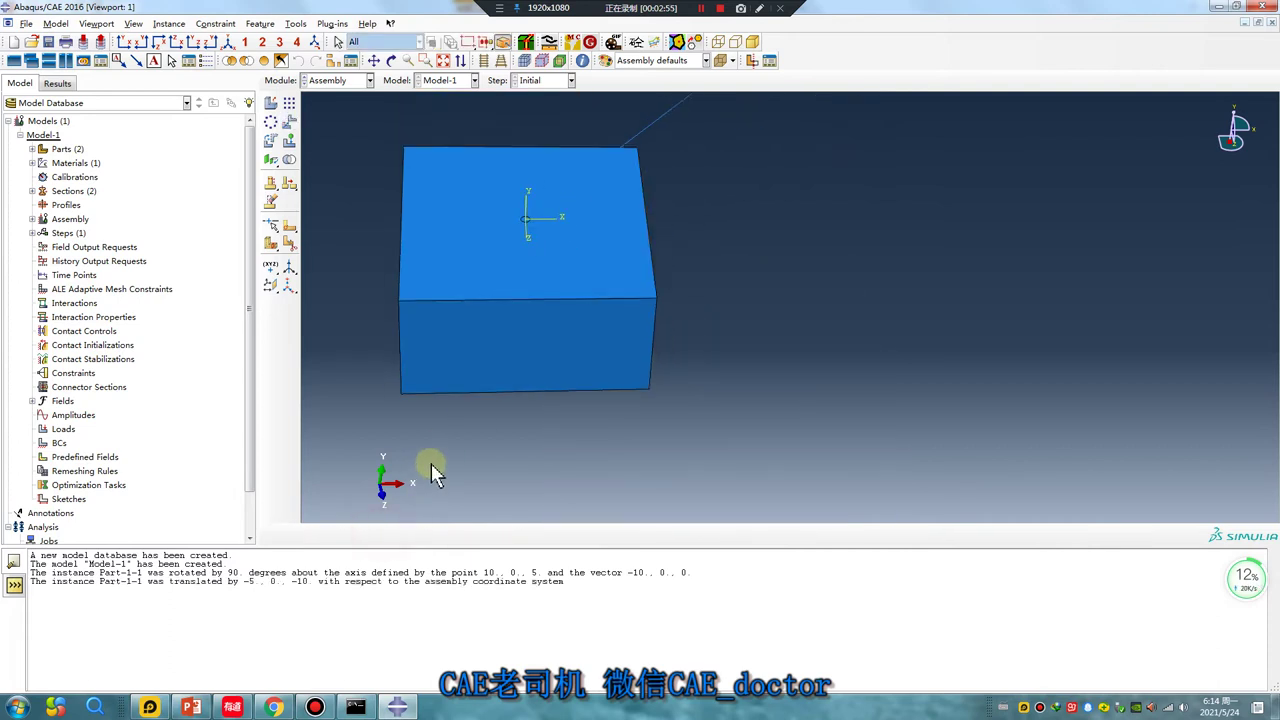
scroll(559, 295, "down", 2)
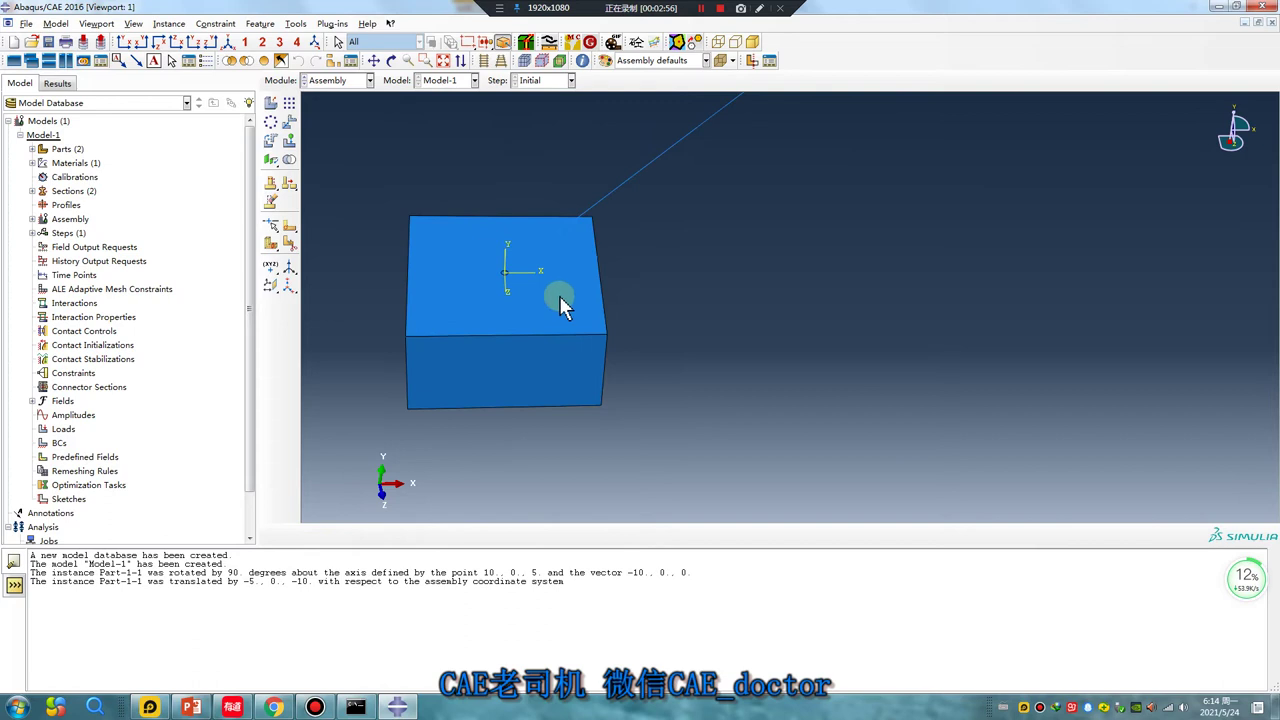
Step: Translate the steel-strand wire so its end meets the block's top centre
left_click(289, 121)
left_click(627, 186)
middle_click(675, 230)
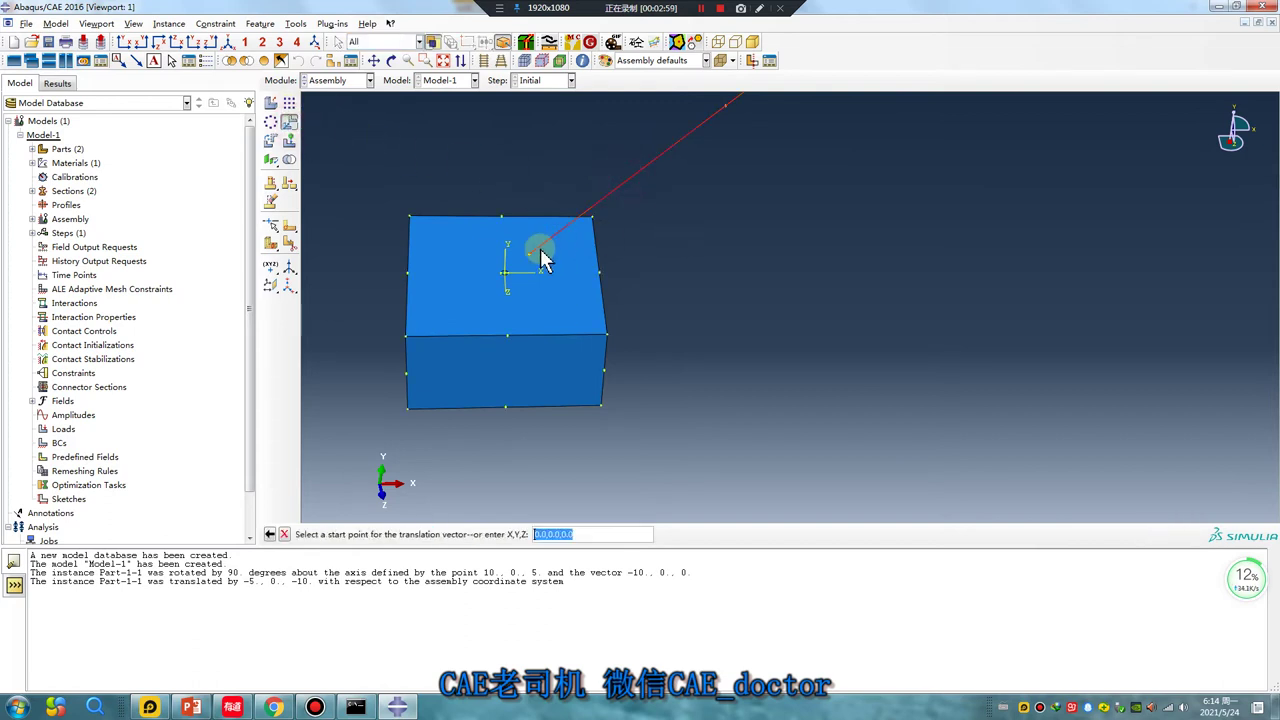
left_click(530, 250)
scroll(503, 284, "up", 1)
scroll(505, 282, "up", 2)
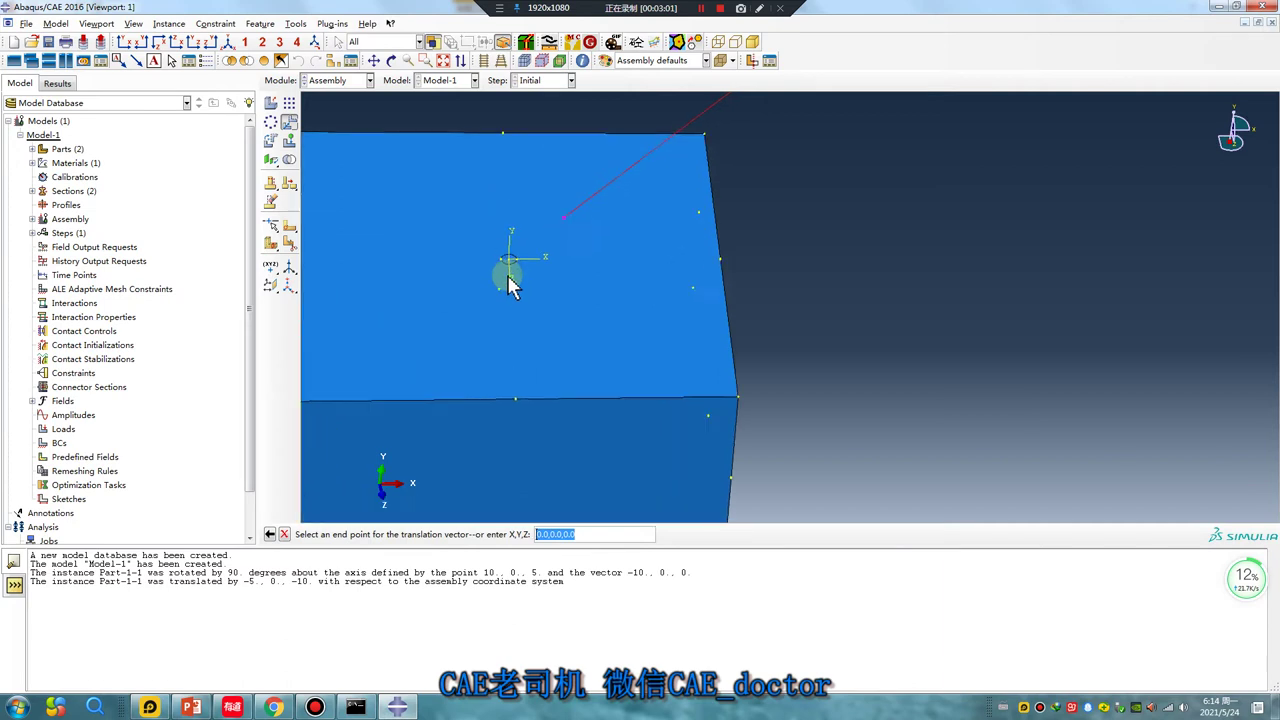
scroll(510, 272, "up", 2)
scroll(512, 260, "up", 1)
left_click(510, 254)
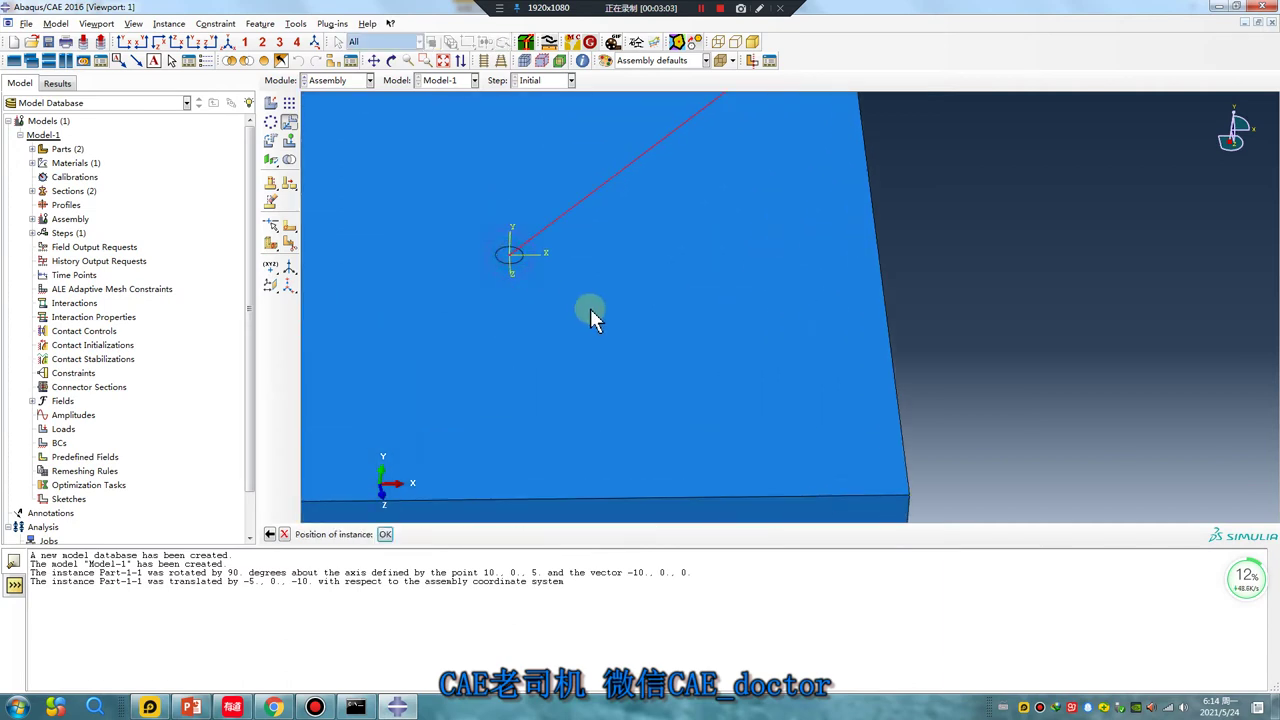
left_click(385, 534)
mouse_move(470, 440)
left_mouse_down("ctrl+alt")
mouse_move(673, 288)
mouse_move(610, 360)
left_mouse_up("ctrl+alt")
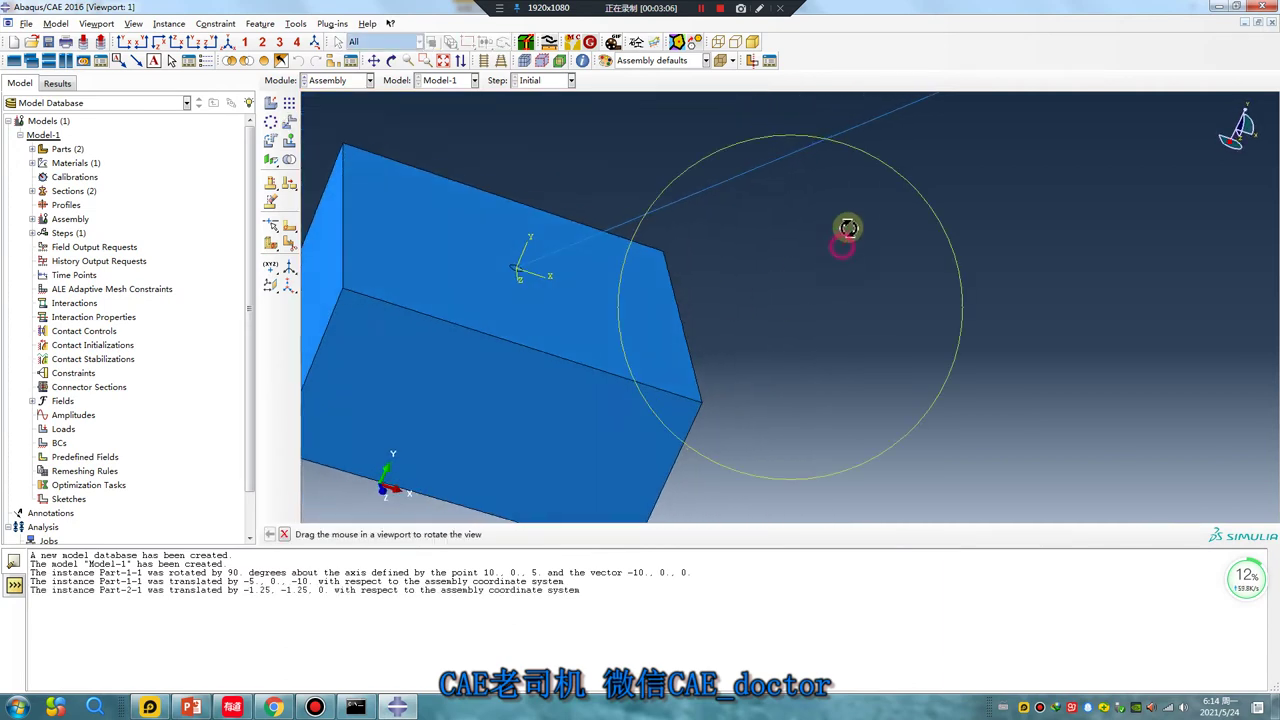
left_click(340, 80)
left_click(334, 134)
Step: Create Step-1 as a Static, General step with Nlgeom on
left_click(271, 104)
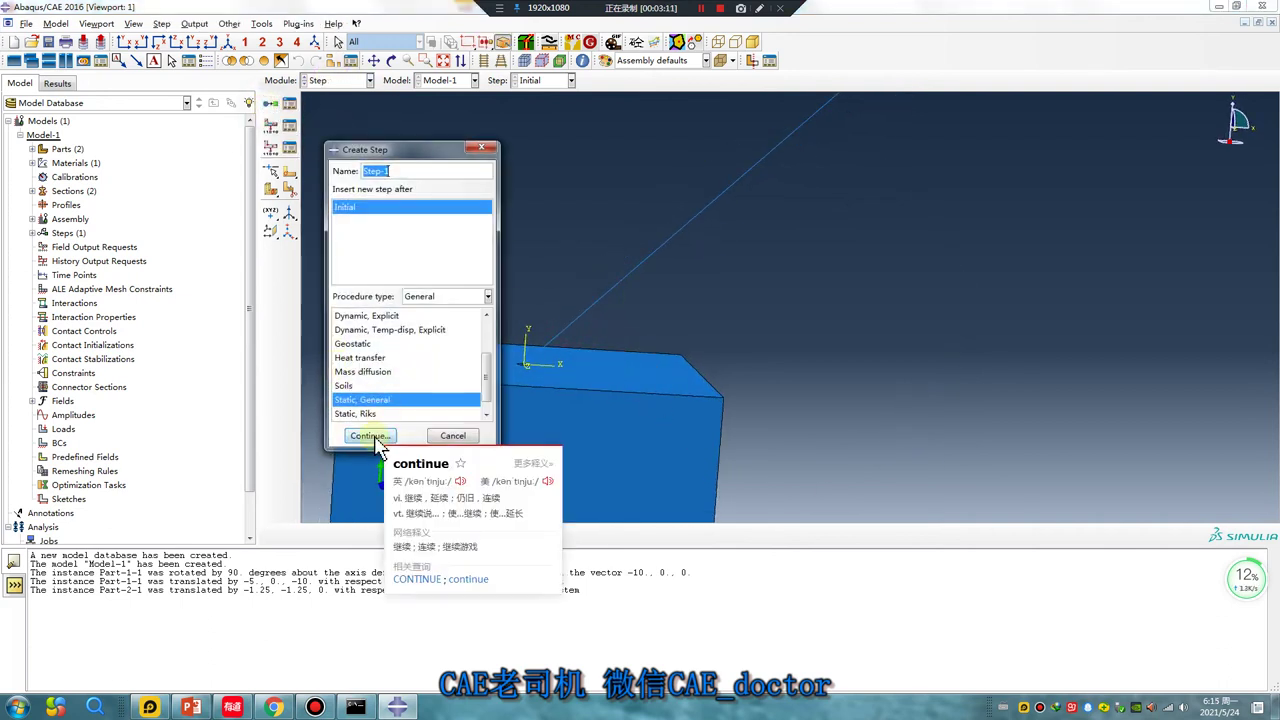
left_click(370, 437)
left_click(493, 317)
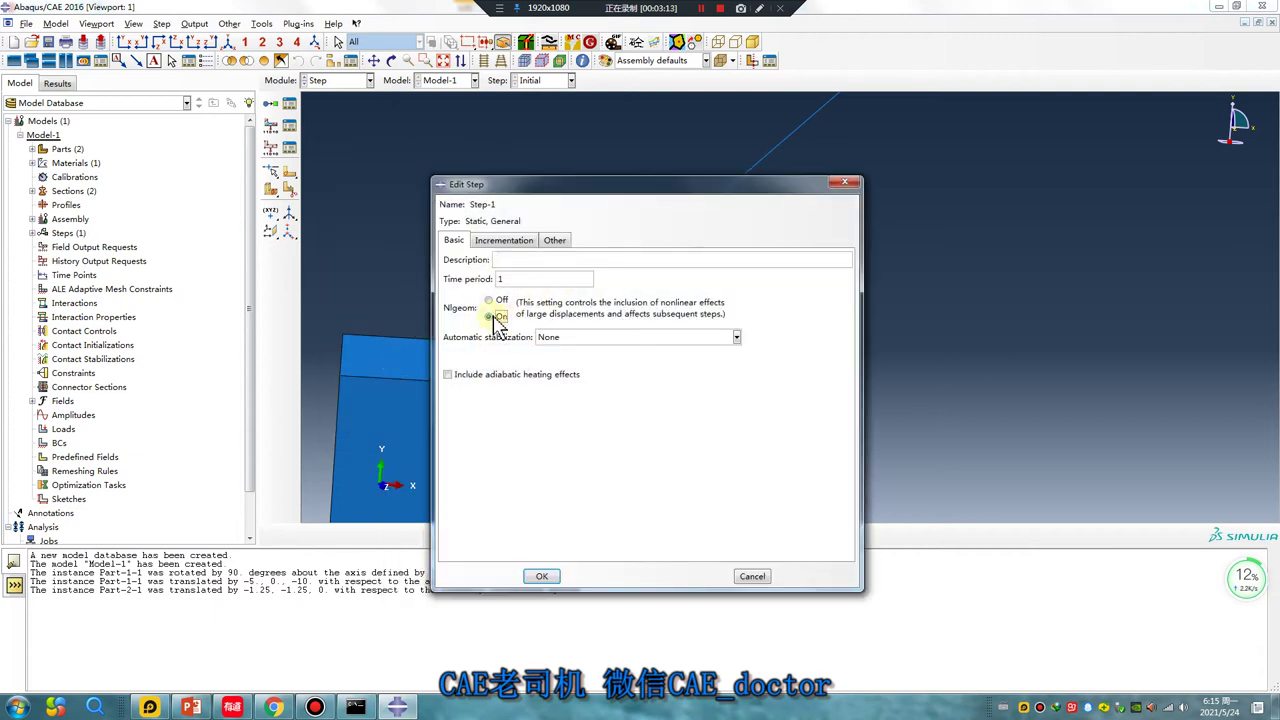
left_click(541, 576)
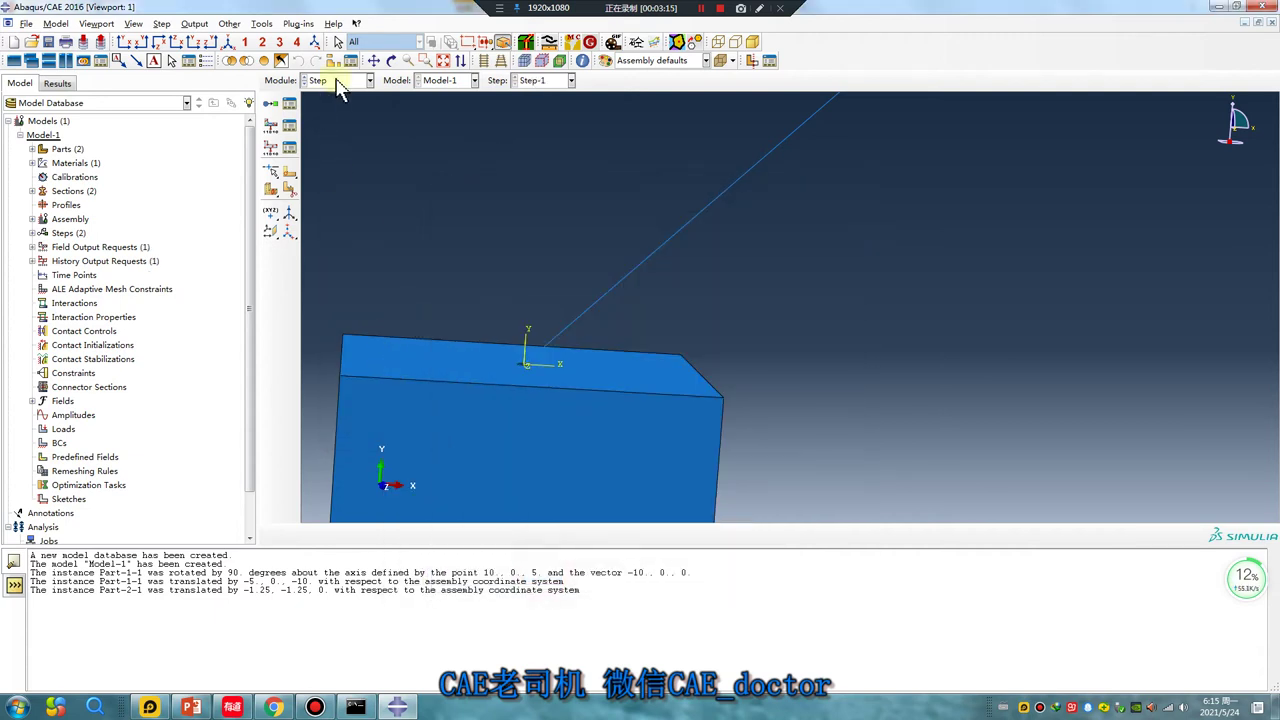
left_click(337, 80)
mouse_move(330, 151)
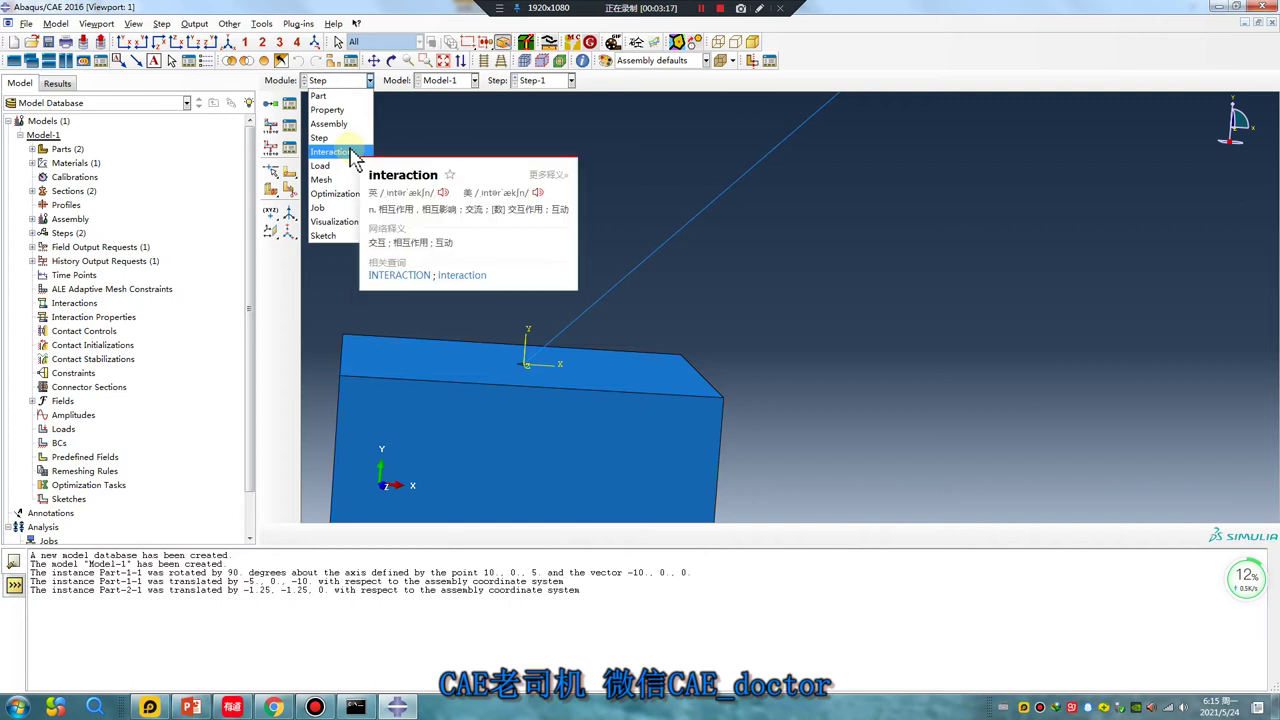
Step: Enter the Interaction module and remove wire instance Part-2-1 from the display group
left_click(354, 160)
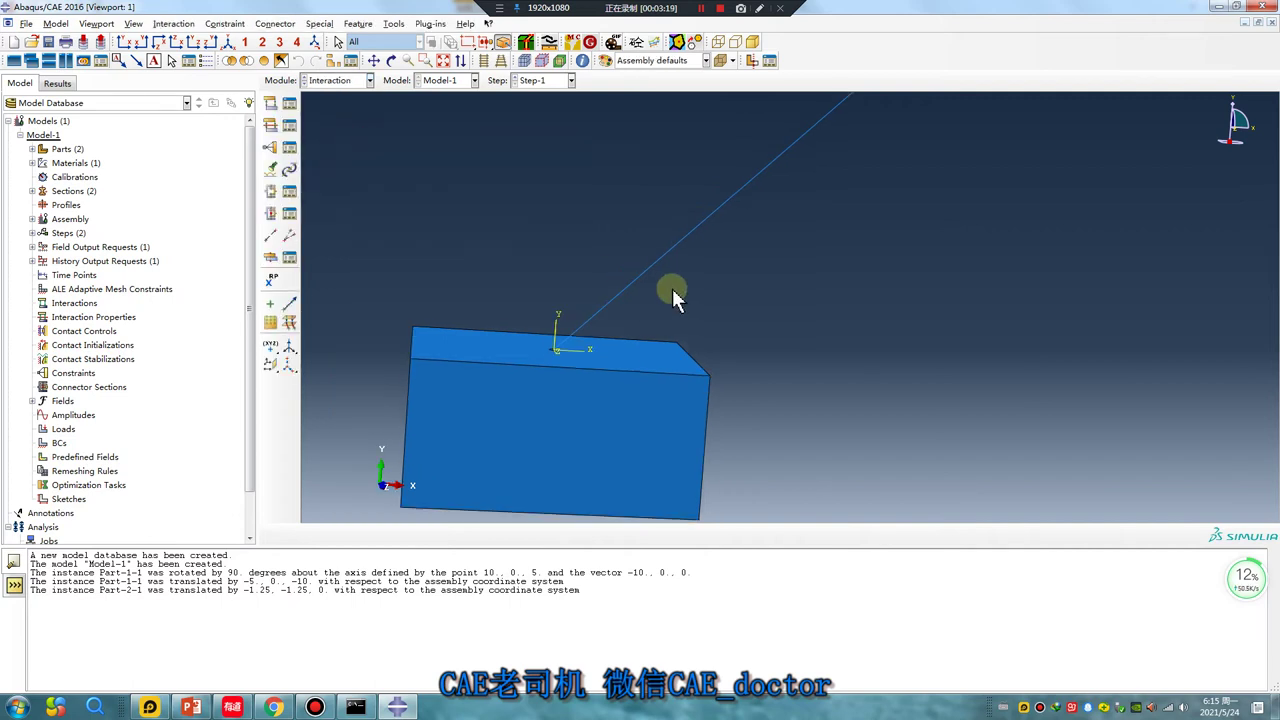
right_click_drag(772, 250, 547, 360, "ctrl+alt")
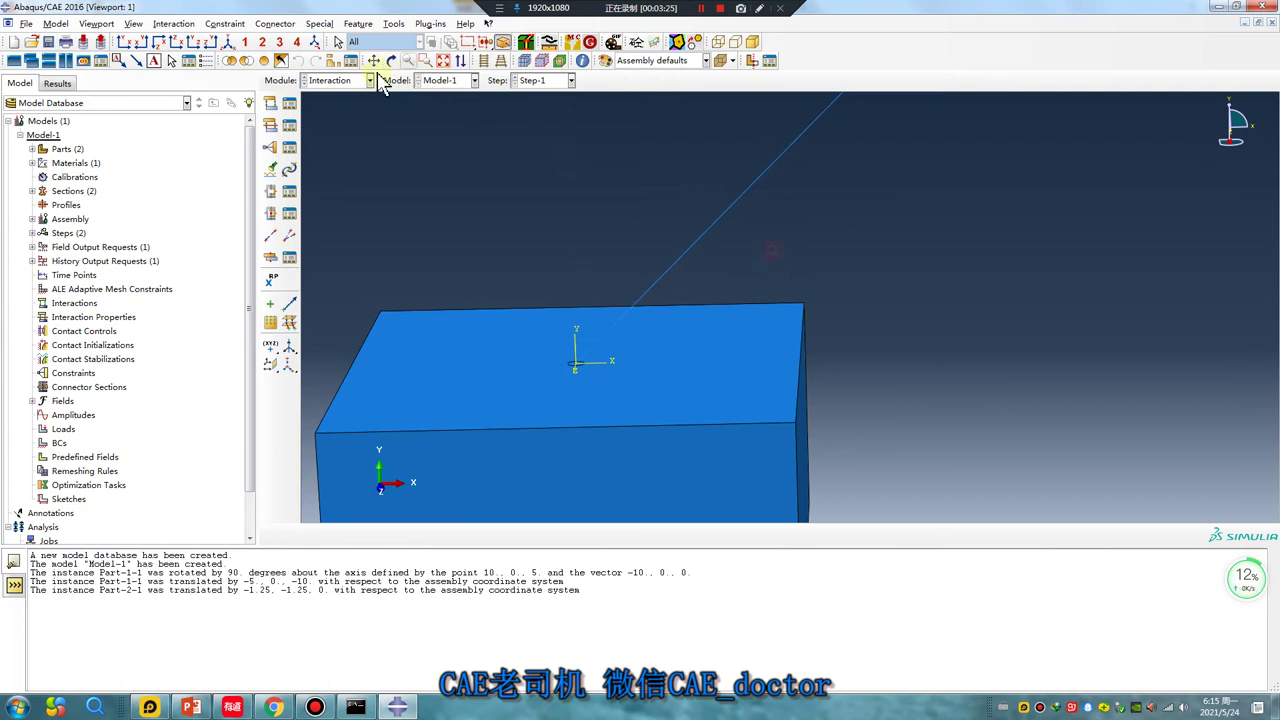
left_click(333, 60)
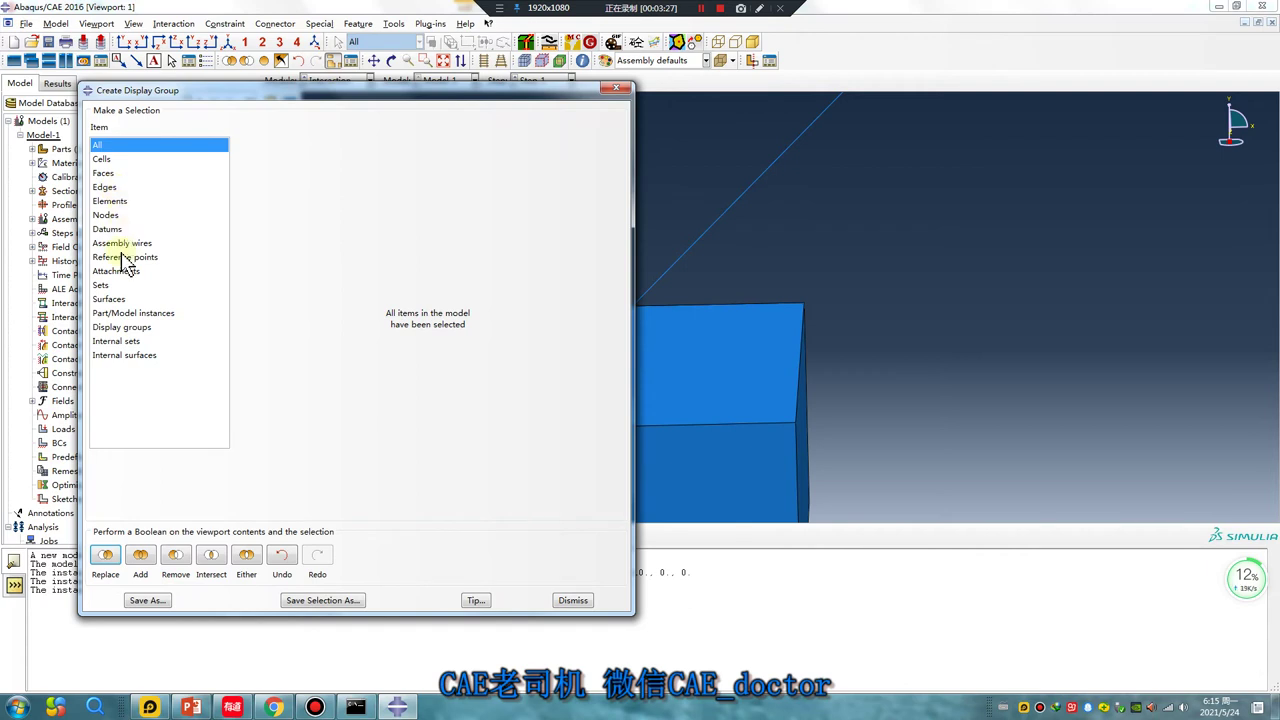
left_click(130, 313)
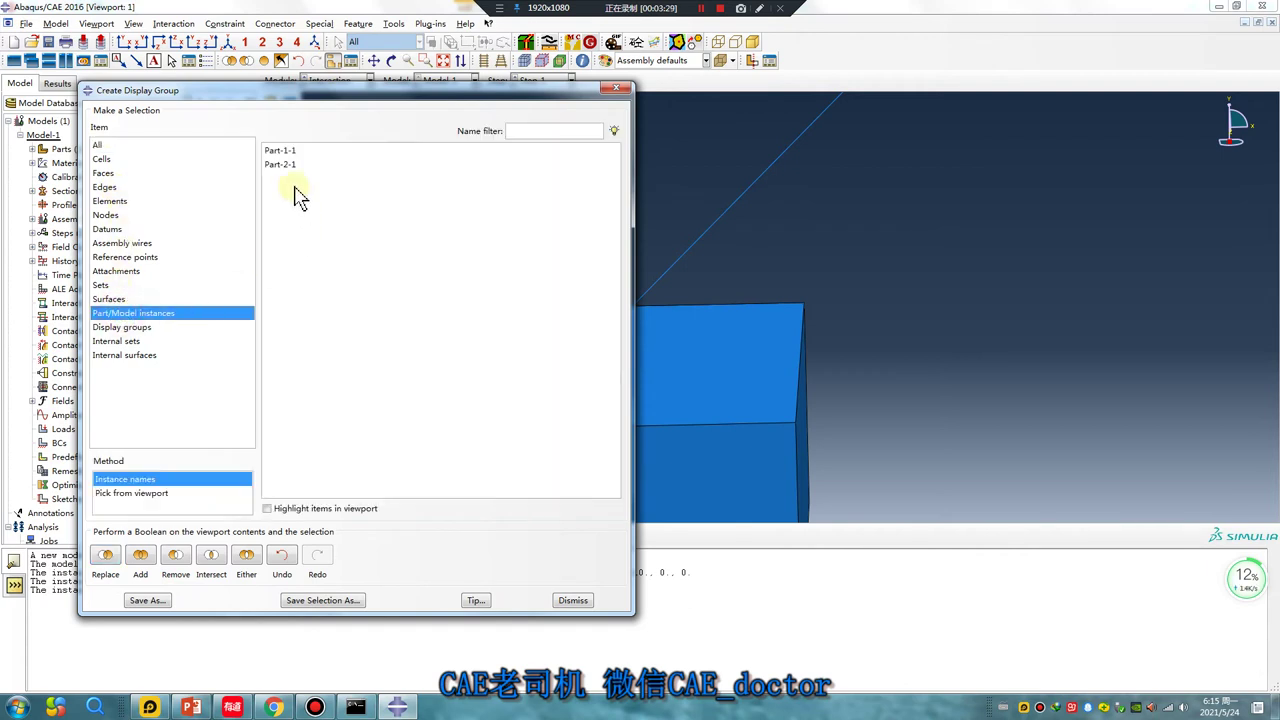
left_click(288, 165)
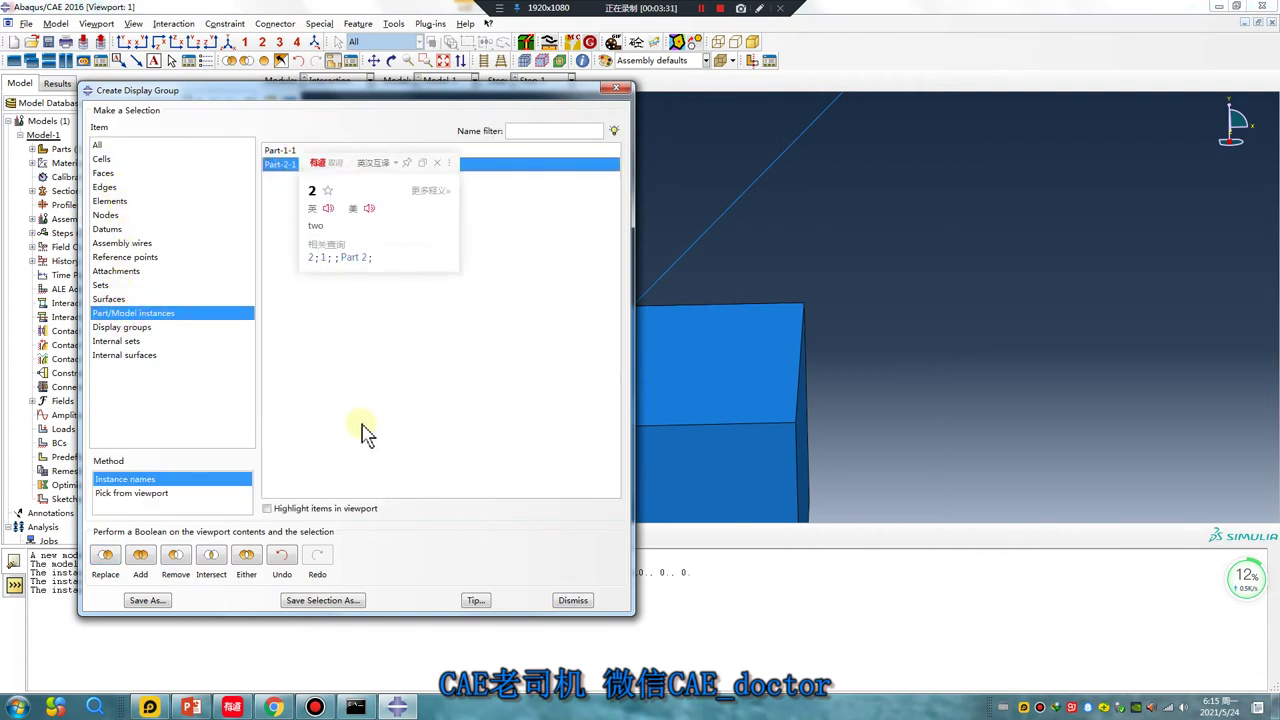
left_click(176, 556)
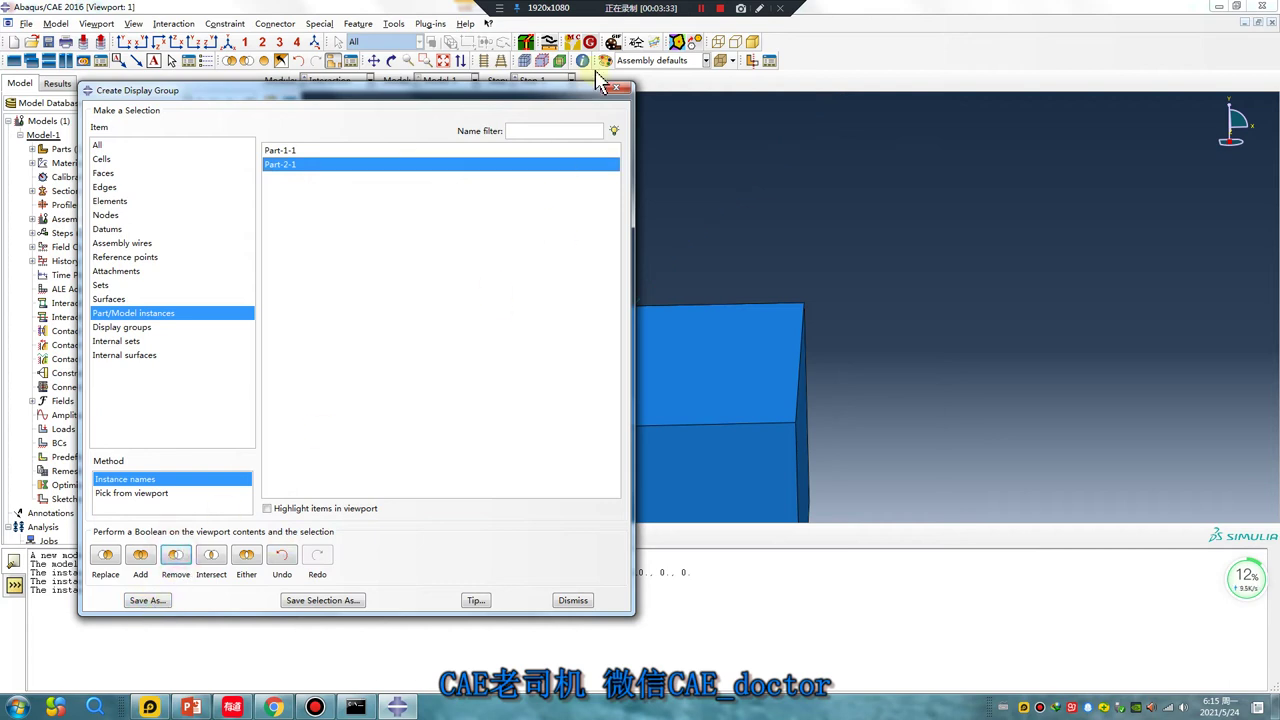
left_click(616, 88)
left_click(281, 284)
Step: Place a reference point at the block's top centre
scroll(503, 368, "up", 2)
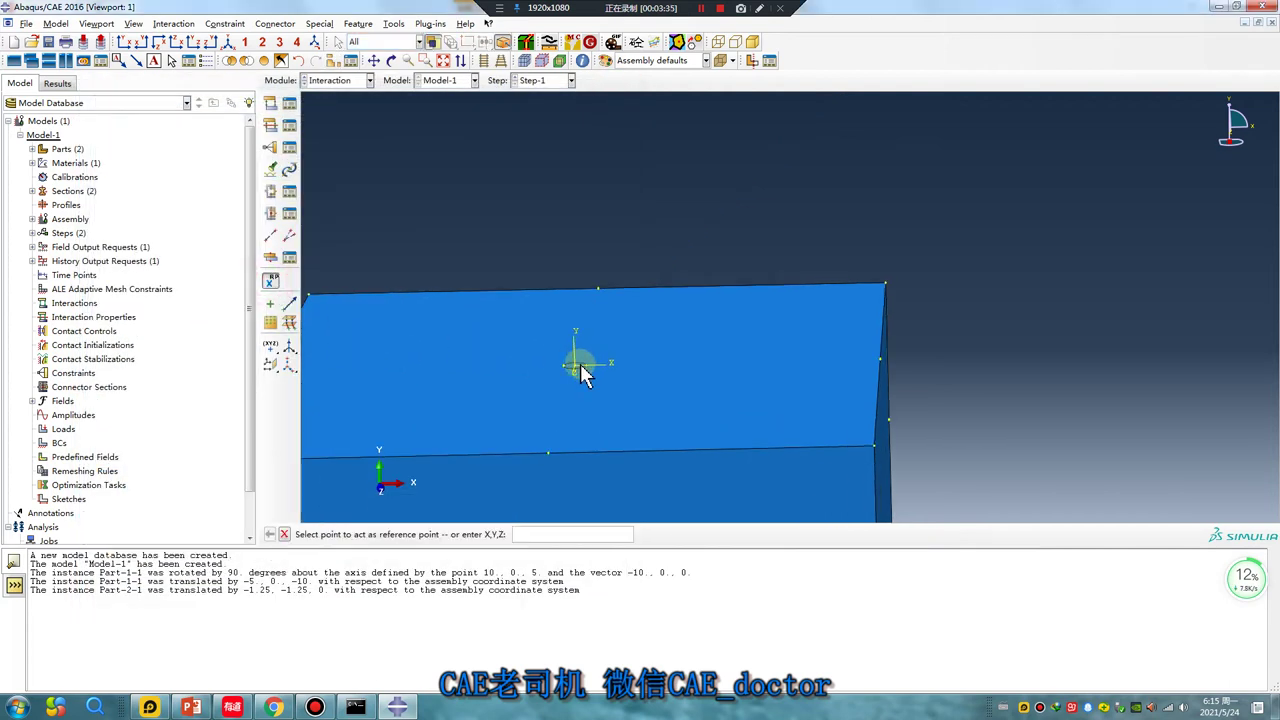
scroll(574, 366, "up", 1)
left_click(574, 366)
Step: Kinematically couple the reference point to the surrounding circular surface as Constraint-1
left_click(270, 146)
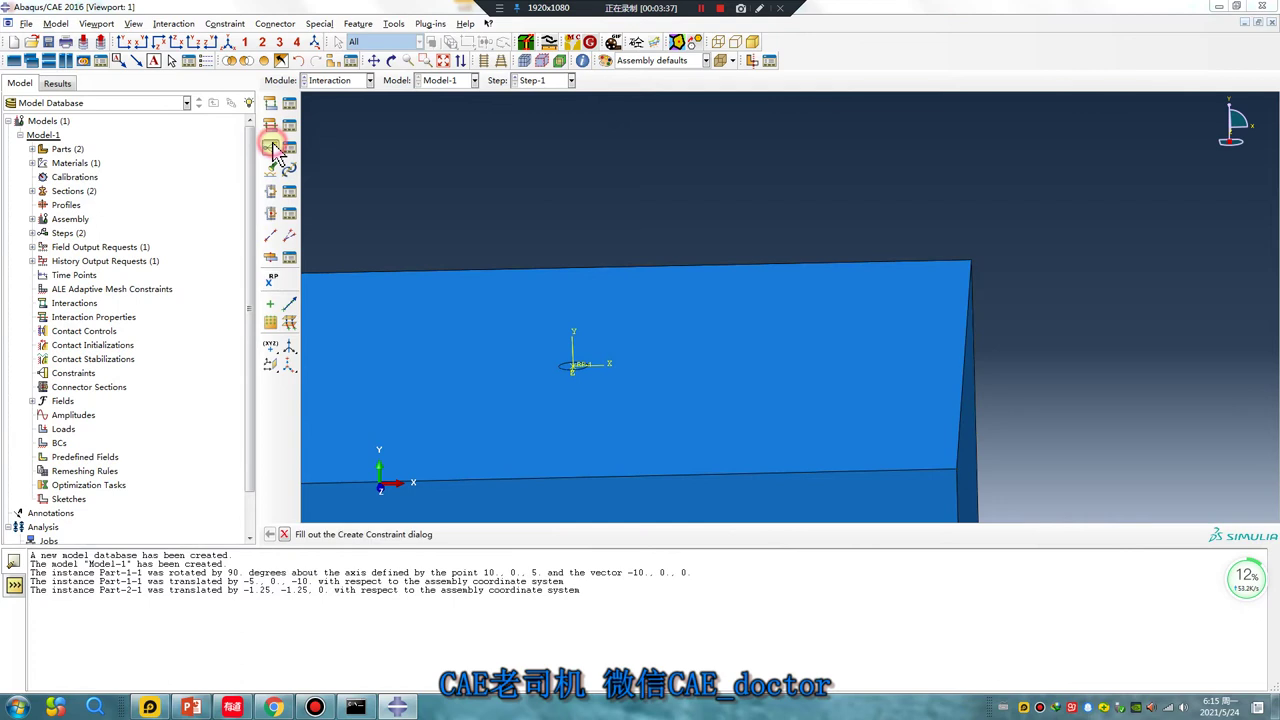
left_click(240, 365)
left_click(226, 461)
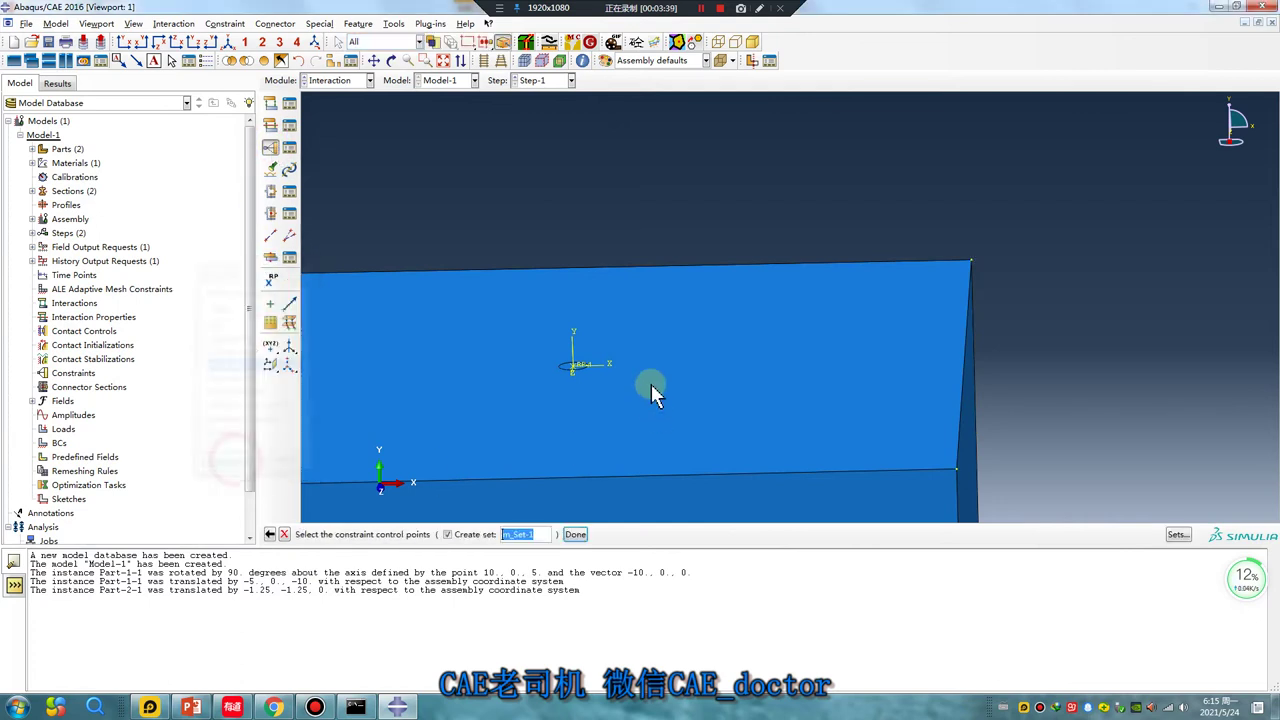
left_click(580, 366)
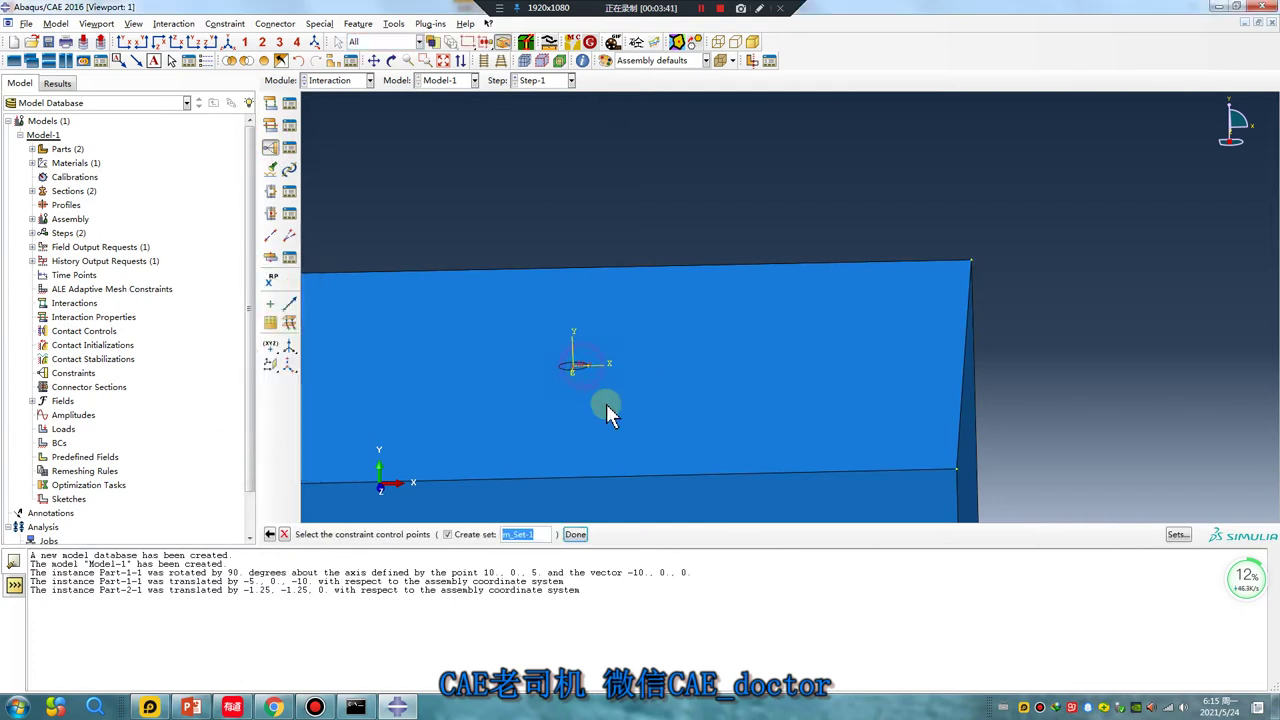
left_click(577, 533)
left_click(462, 533)
scroll(557, 362, "up", 2)
scroll(572, 378, "up", 3)
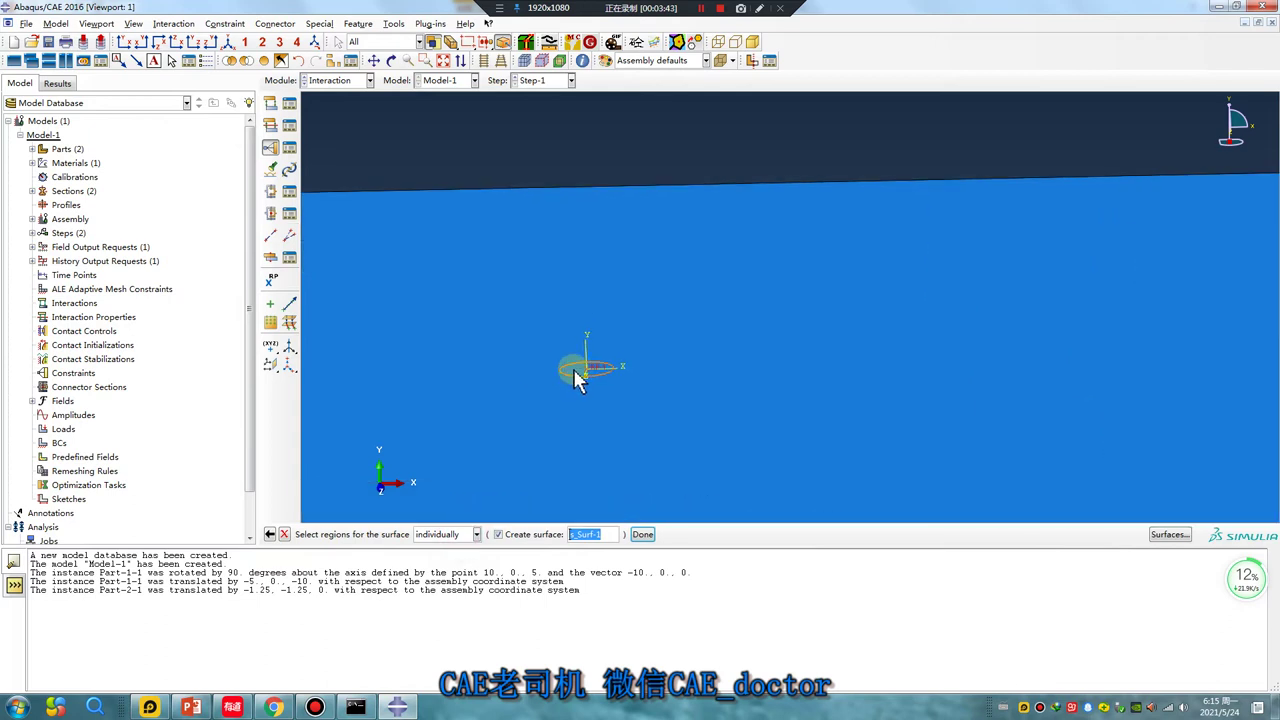
left_click(470, 439)
middle_click(470, 439)
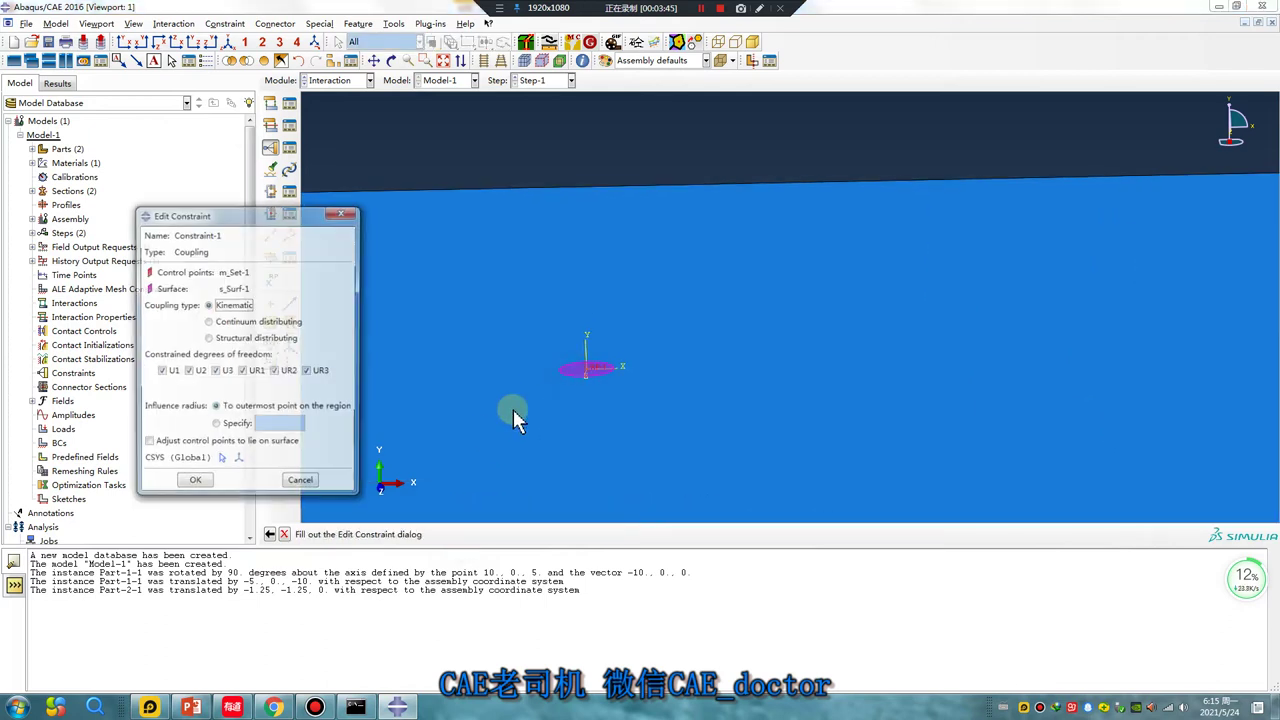
left_click(226, 486)
scroll(478, 436, "down", 2)
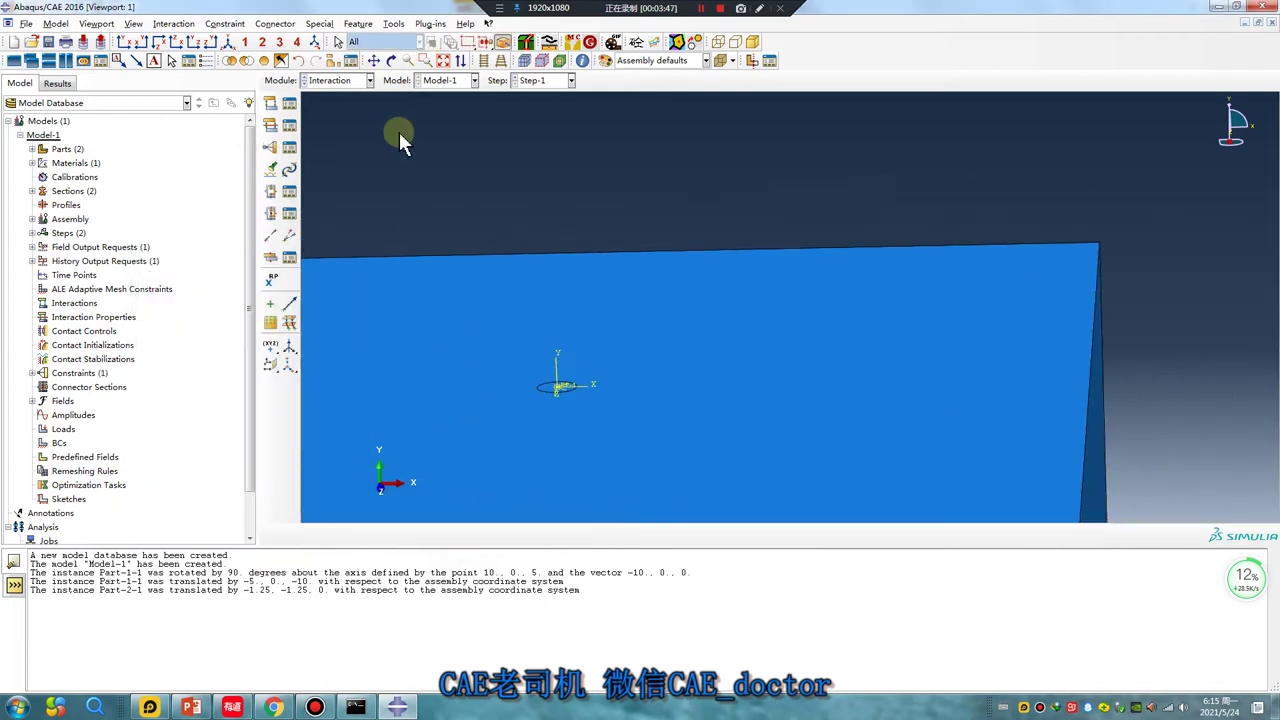
Step: Create a set named 'Set-steel strand' holding reference point RP-1
left_click(398, 27)
mouse_move(420, 83)
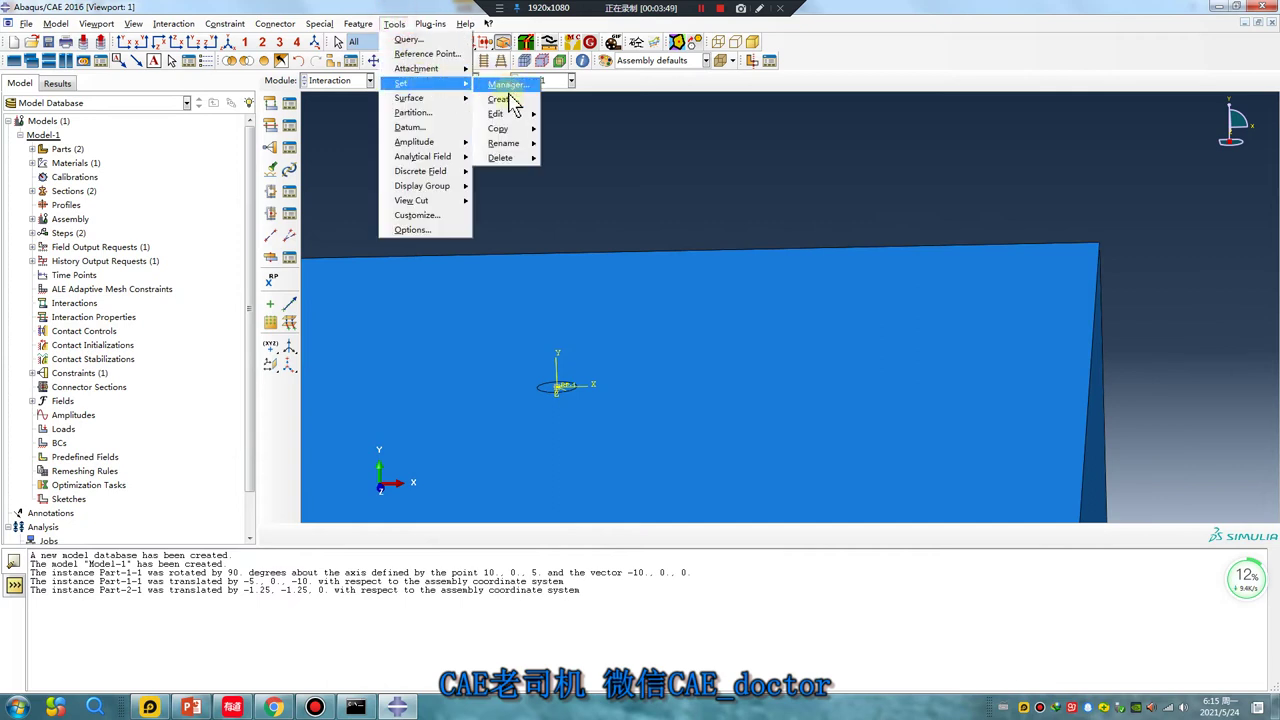
left_click(495, 84)
left_click(380, 291)
type("Set-steel strand")
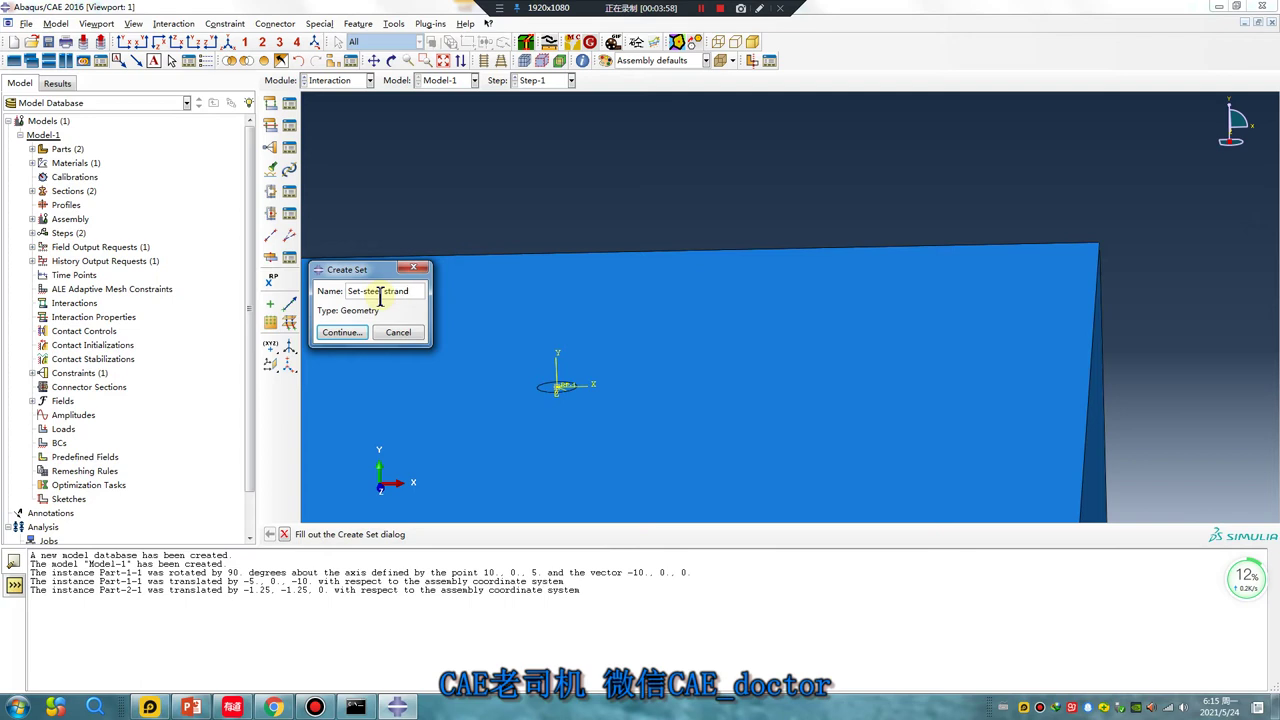
left_click(340, 332)
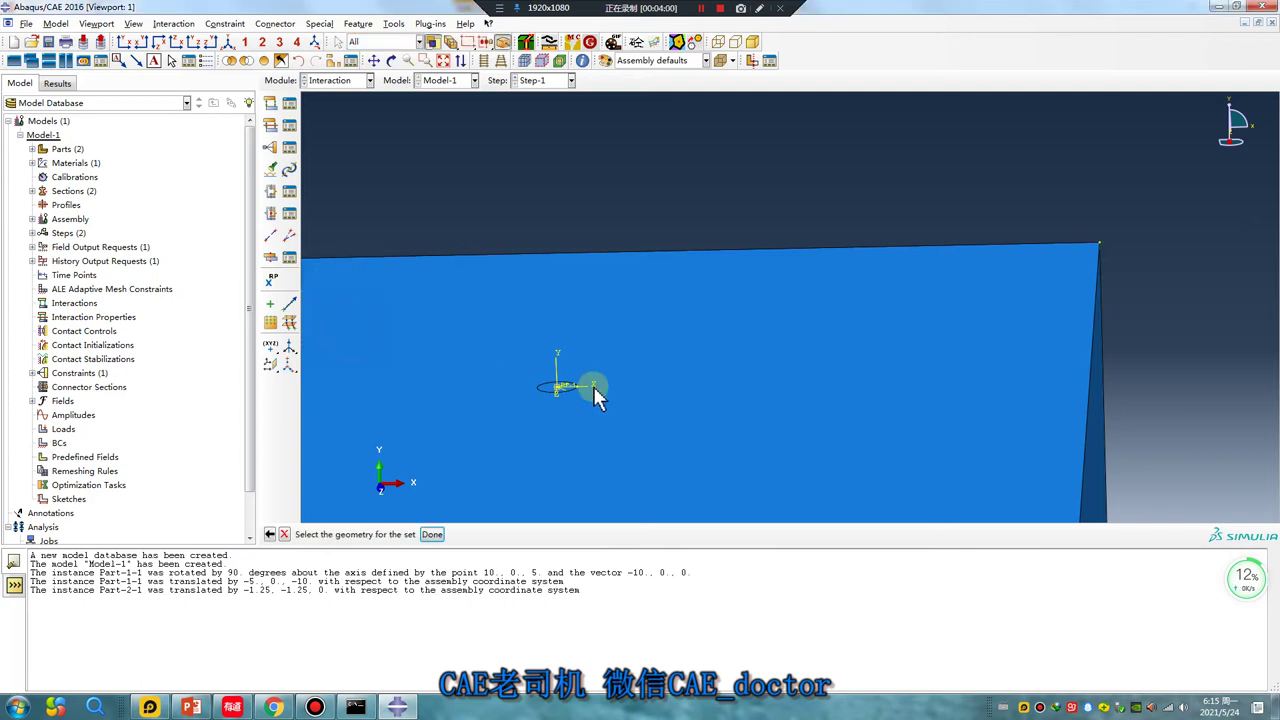
left_click(432, 534)
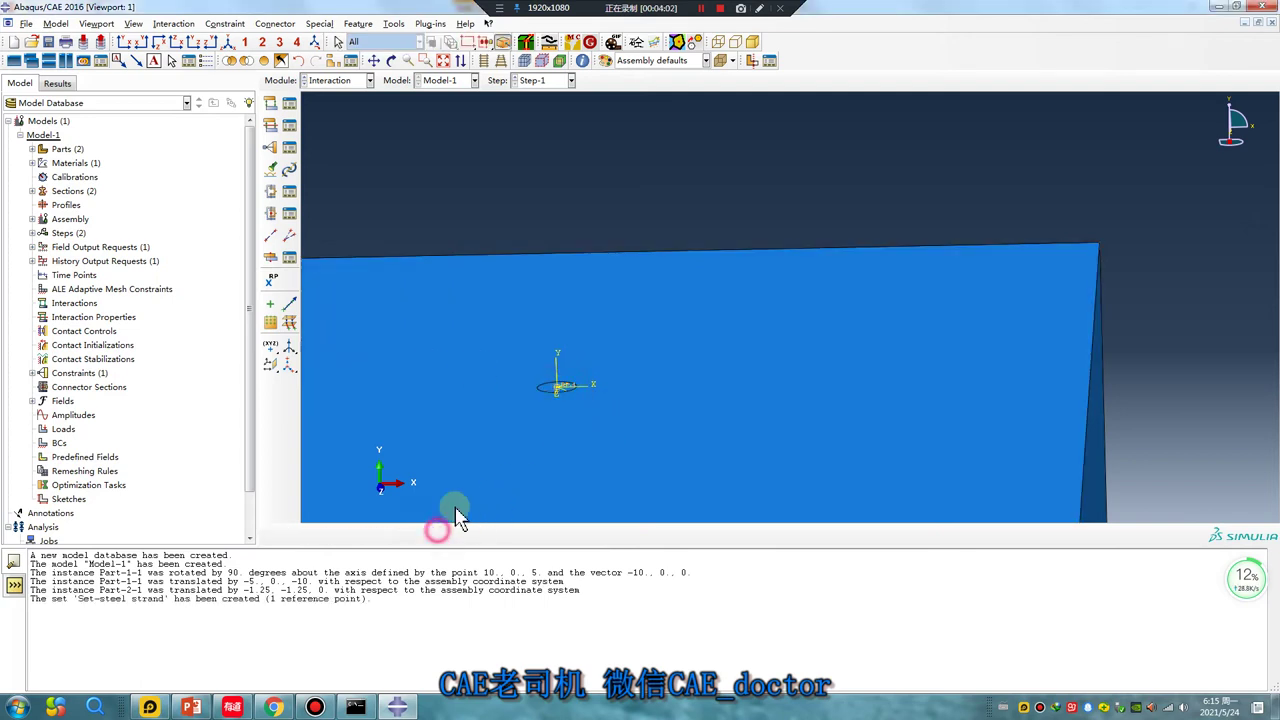
scroll(653, 320, "down", 2)
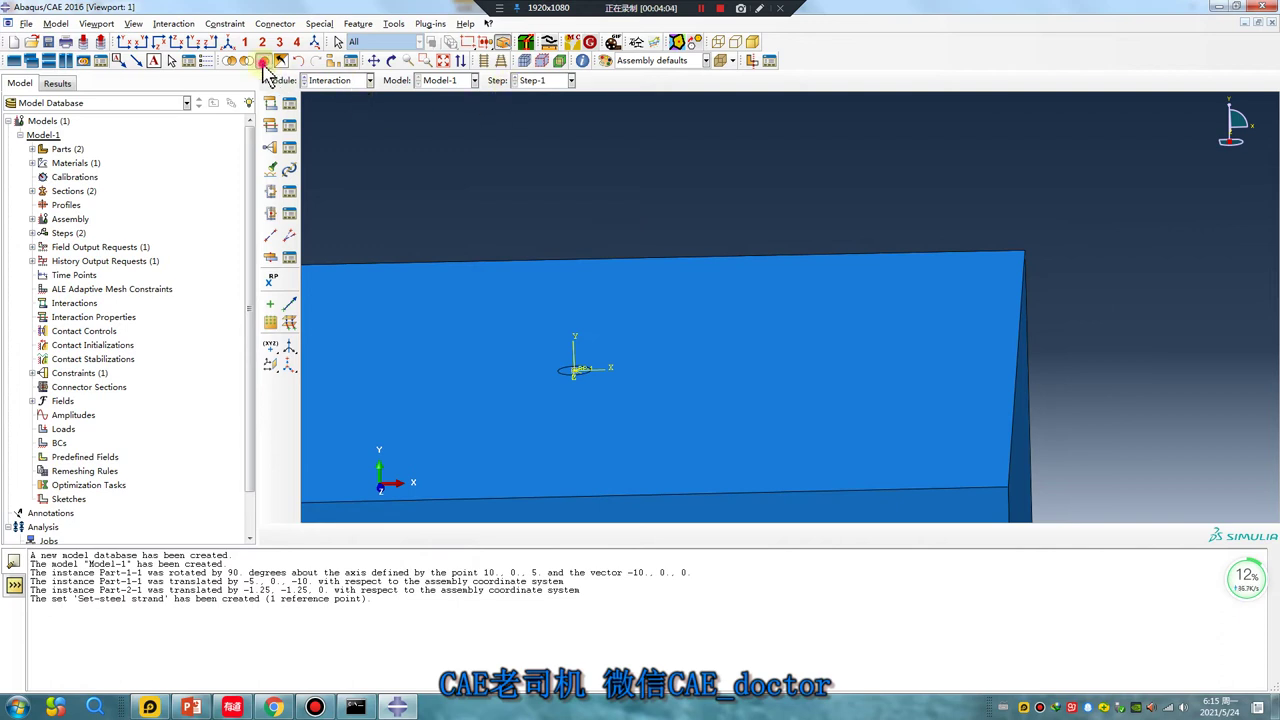
Step: Start an MPC constraint using Set-steel strand as its control point
scroll(539, 258, "down", 1)
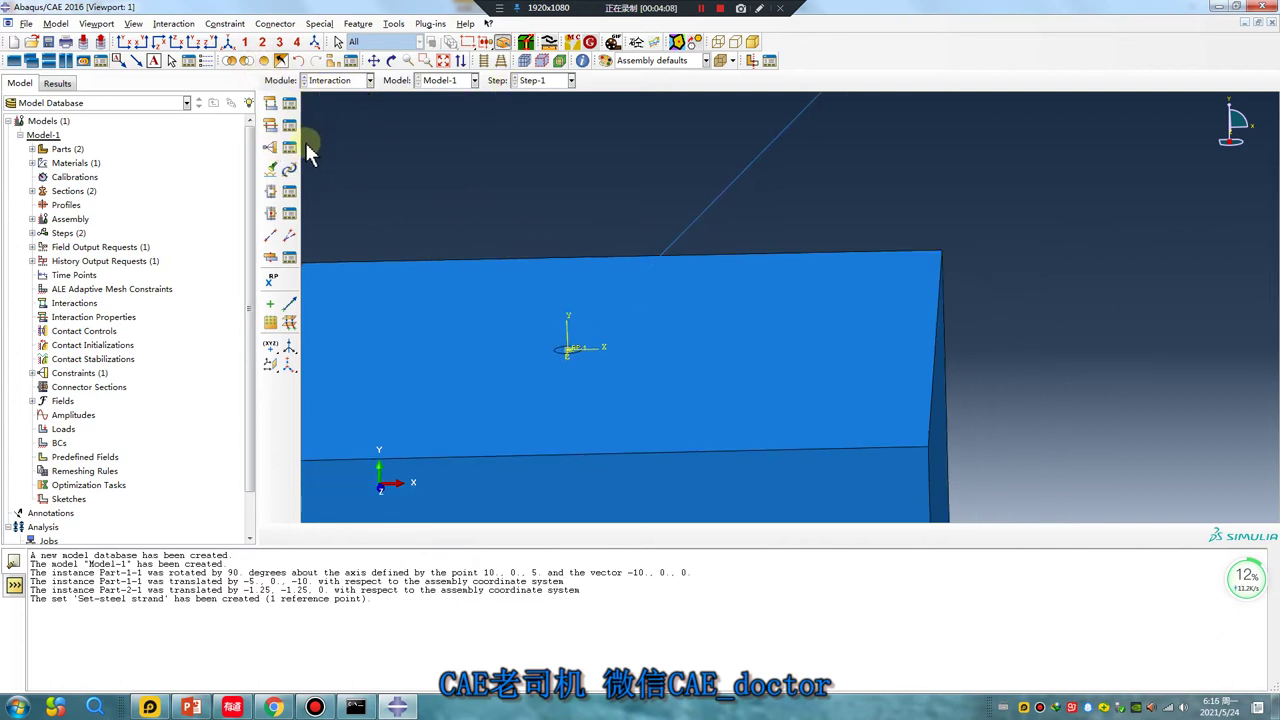
left_click(272, 150)
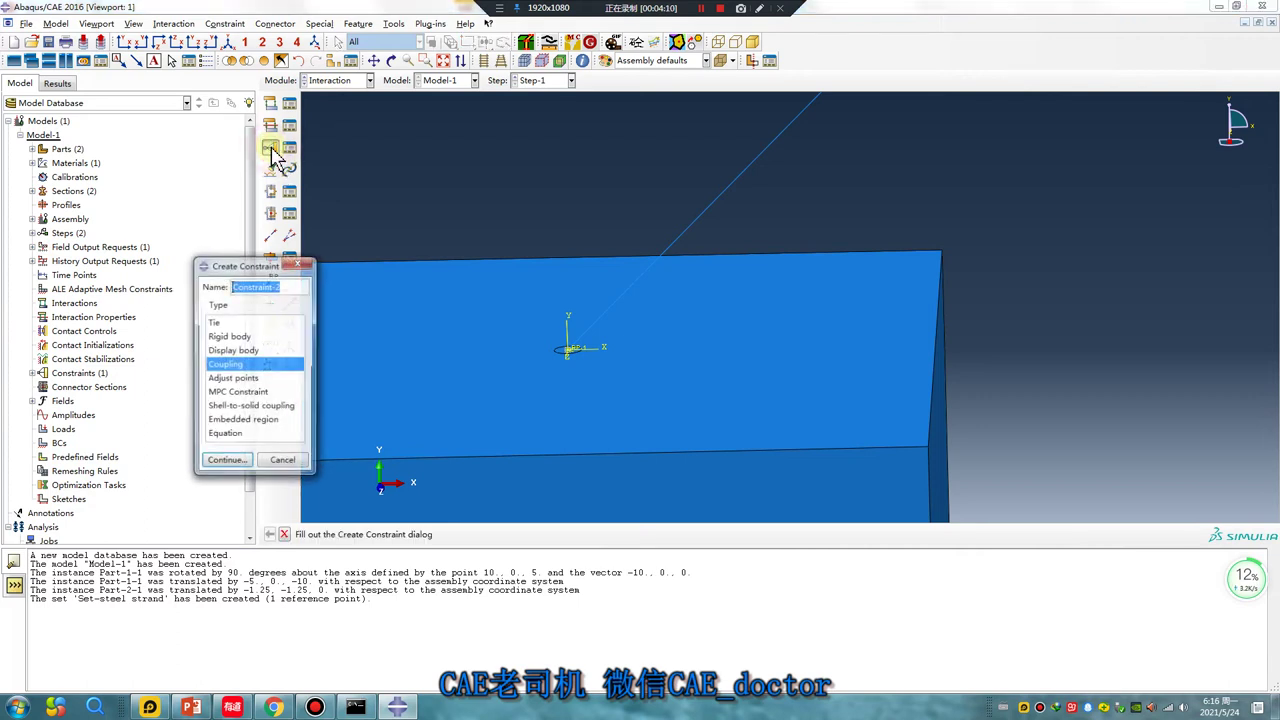
left_click(236, 393)
left_click(226, 461)
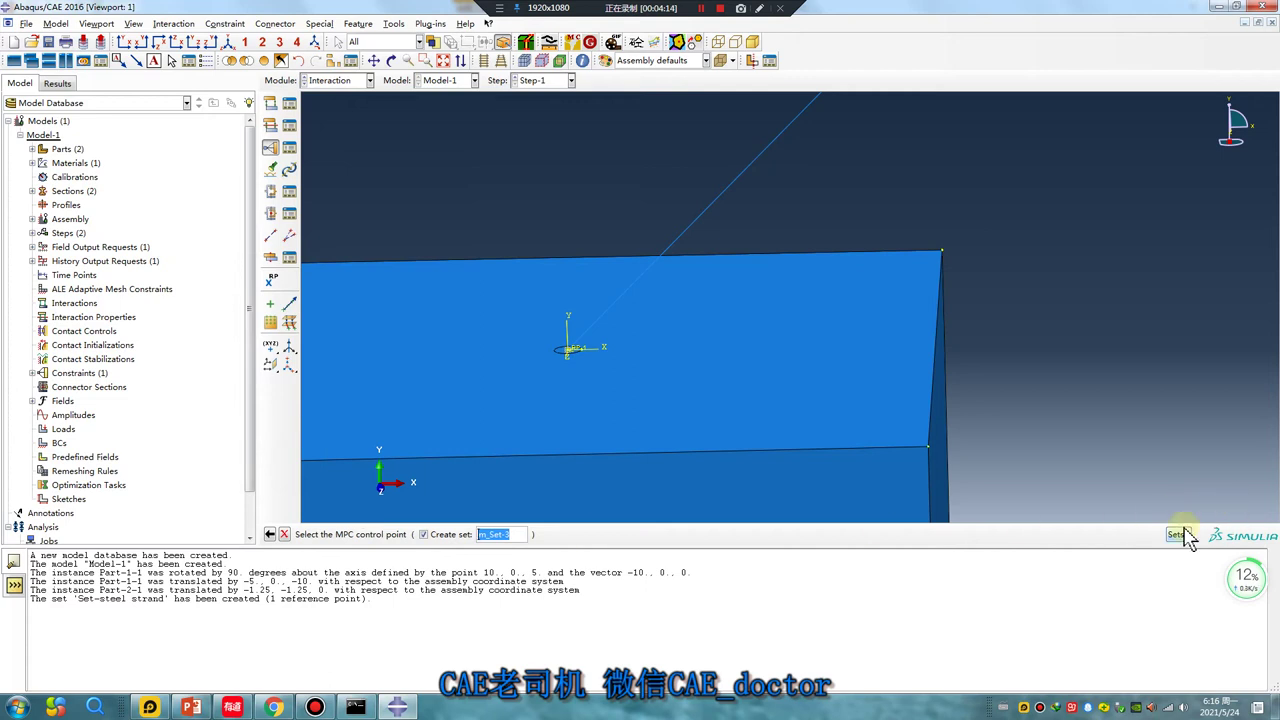
left_click(1180, 535)
left_click(205, 273)
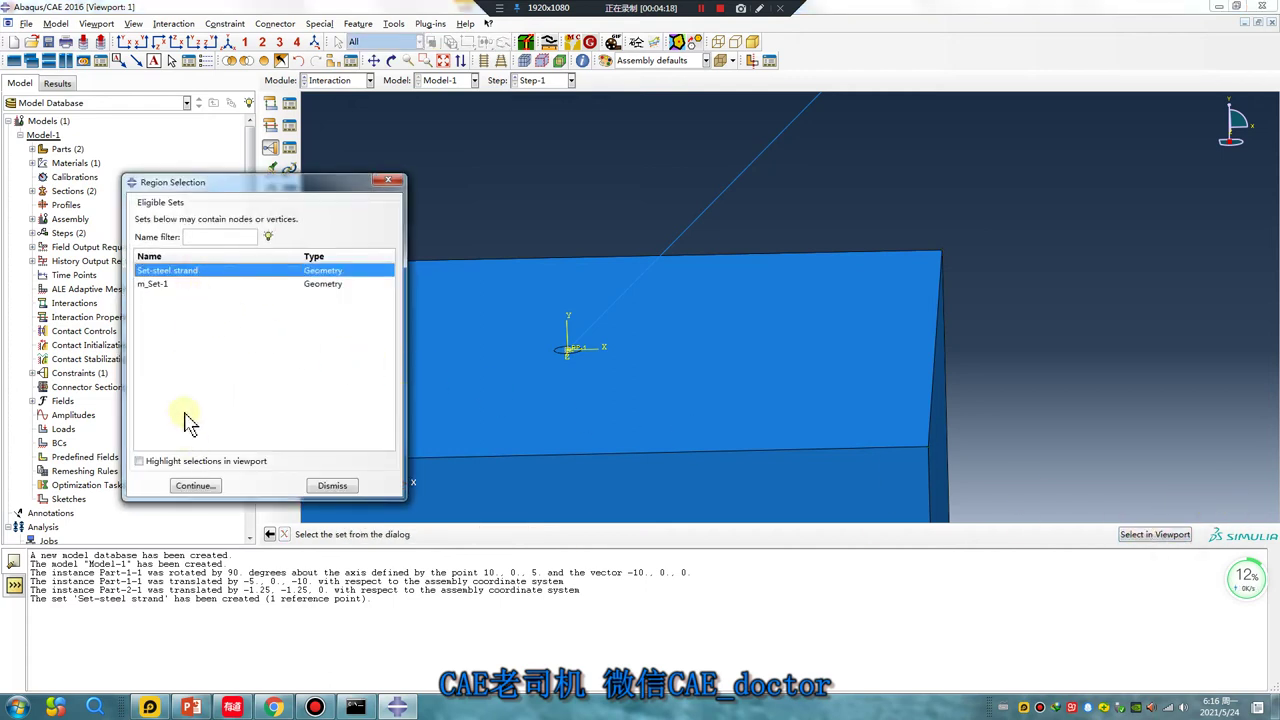
left_click(195, 490)
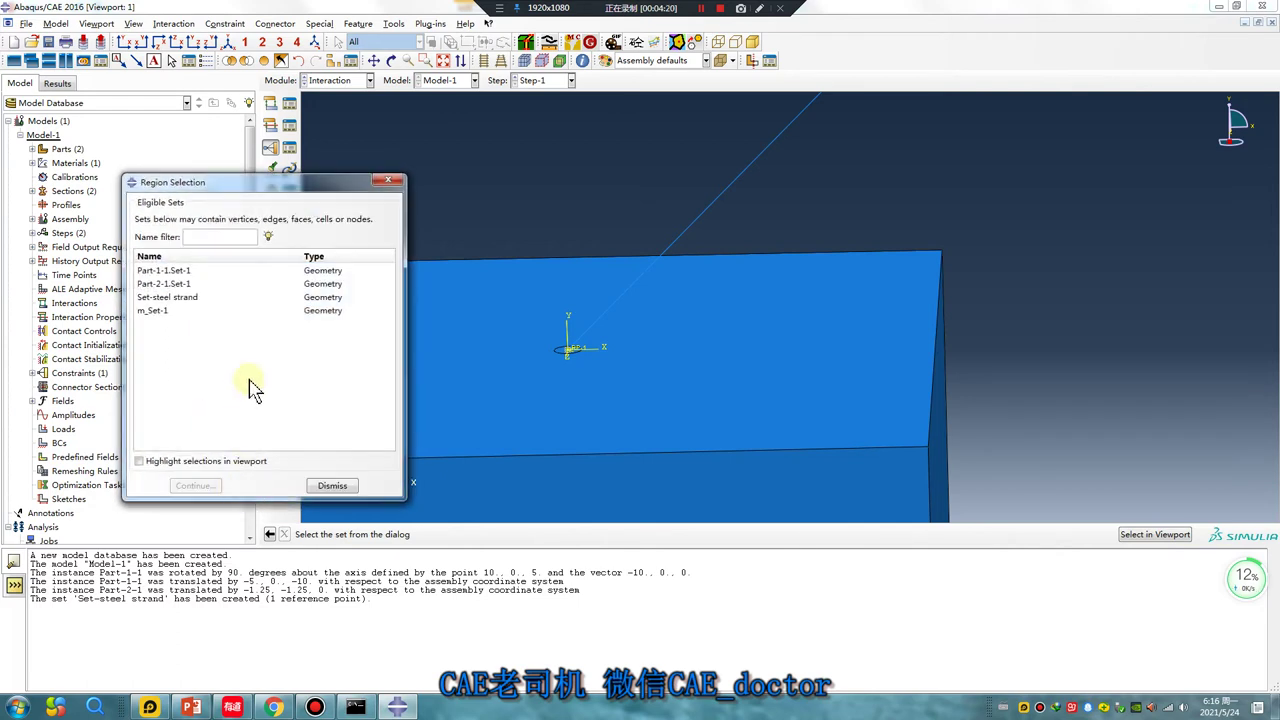
key("Escape")
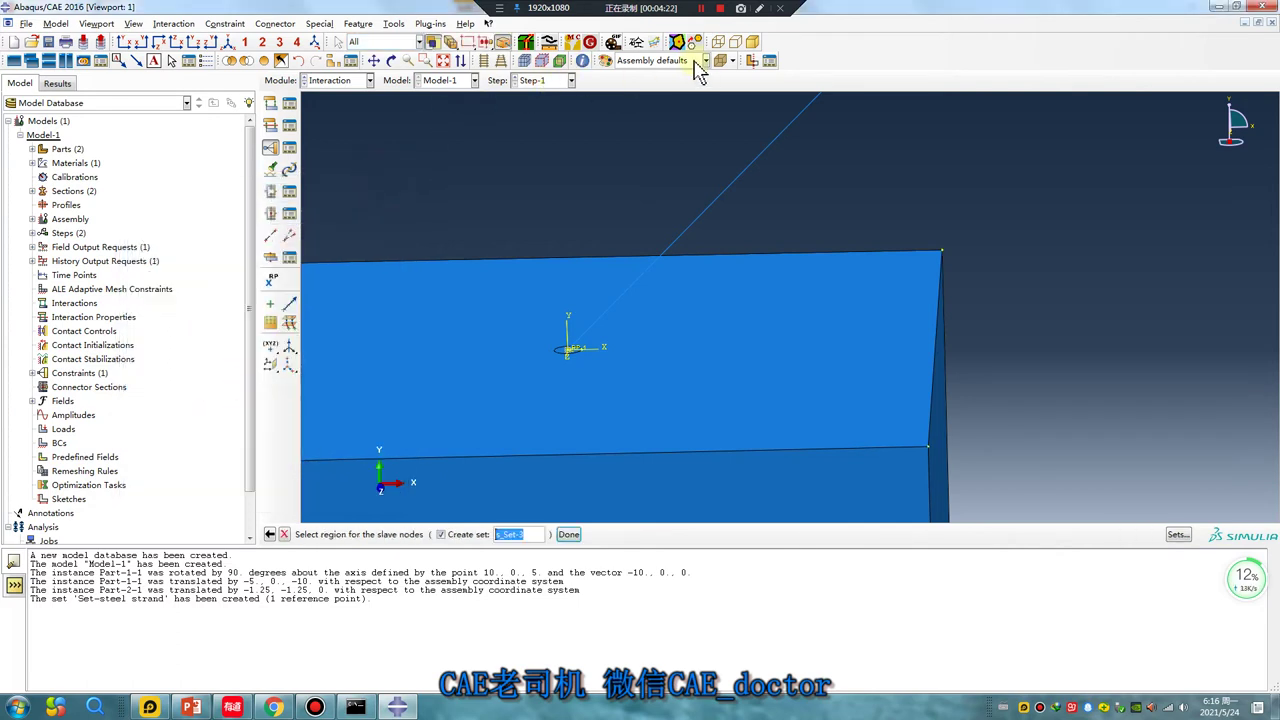
Step: Hide Part-1-1 and Set-steel strand, then pick the wire-end origin point as slave node
left_click(333, 60)
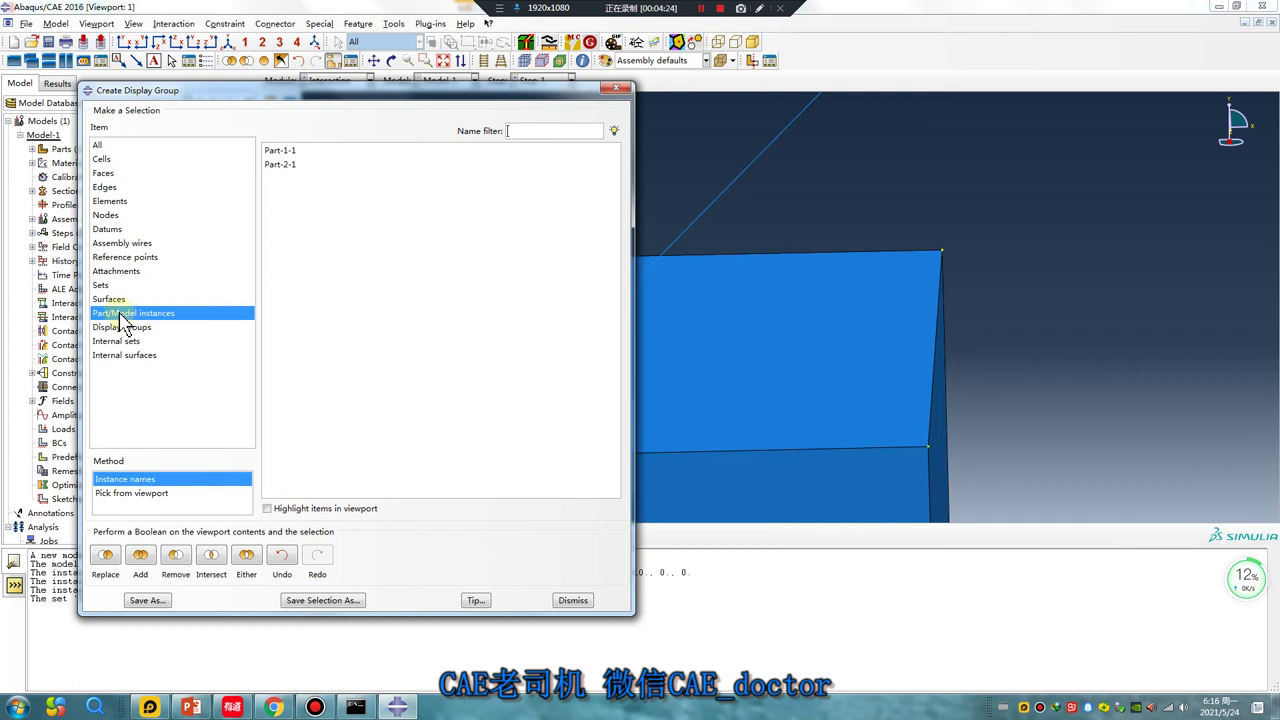
left_click(293, 151)
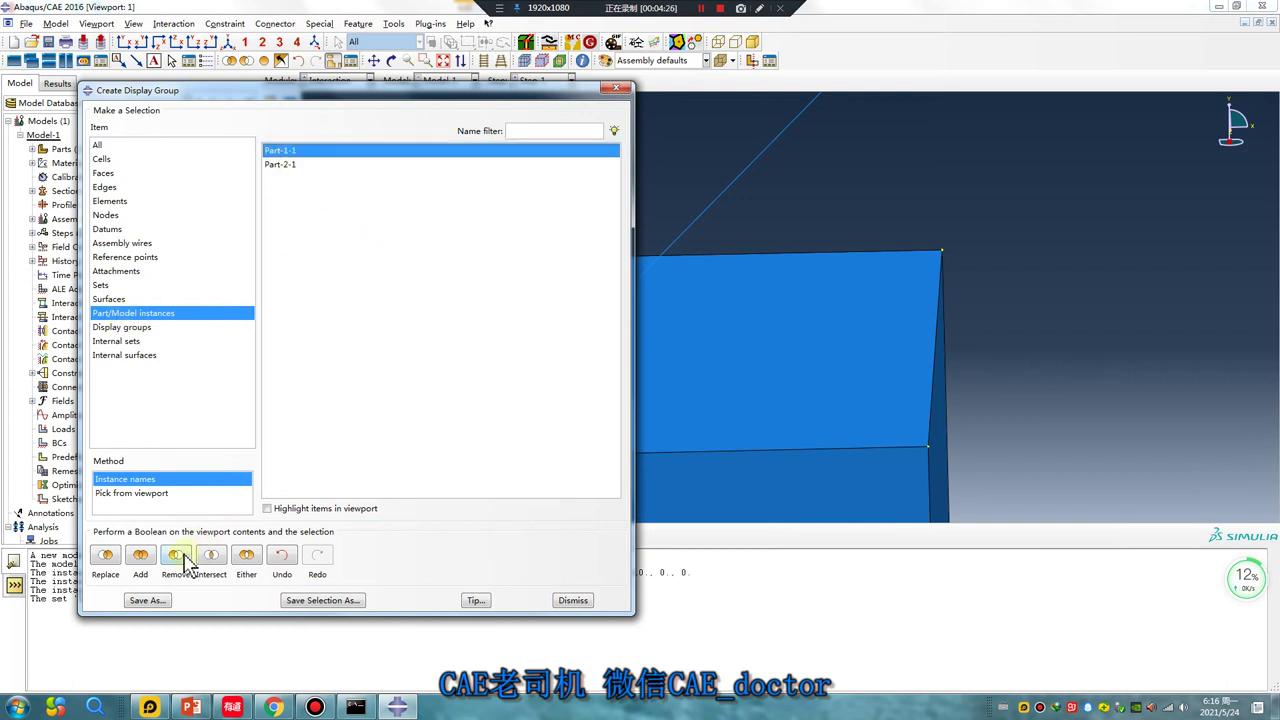
left_click(178, 556)
left_click(616, 88)
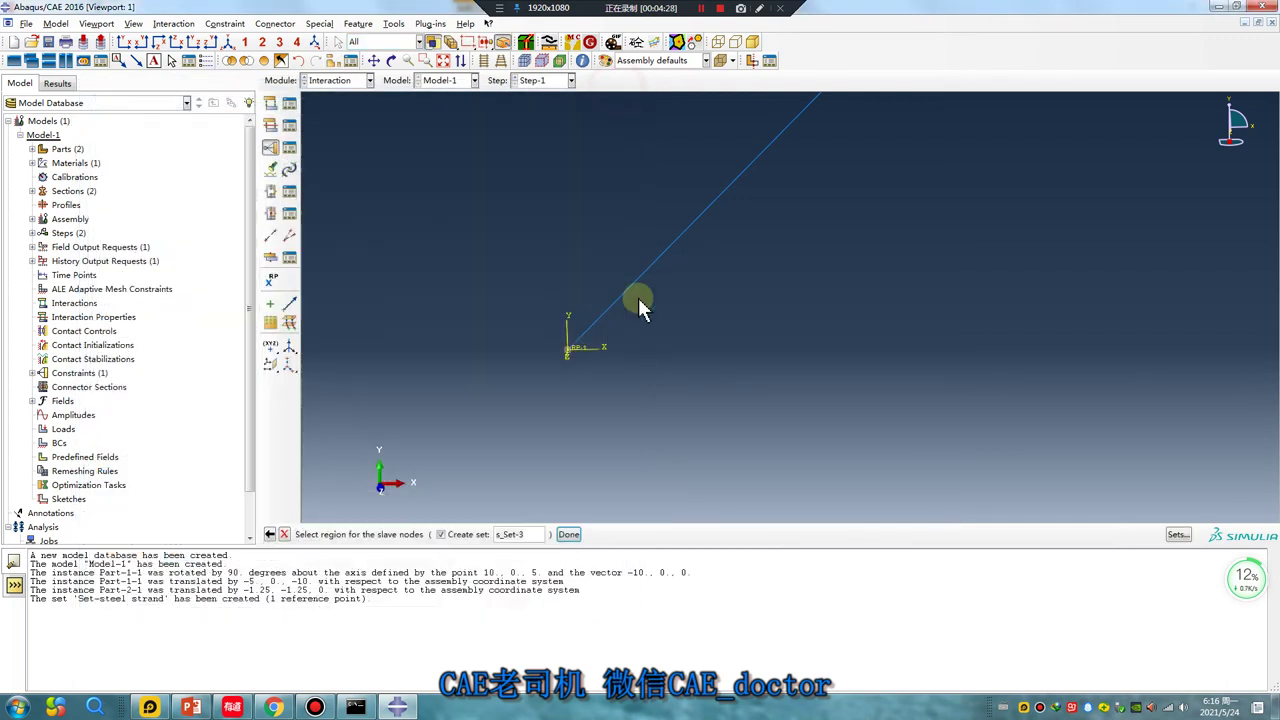
left_click(572, 358)
left_click(335, 61)
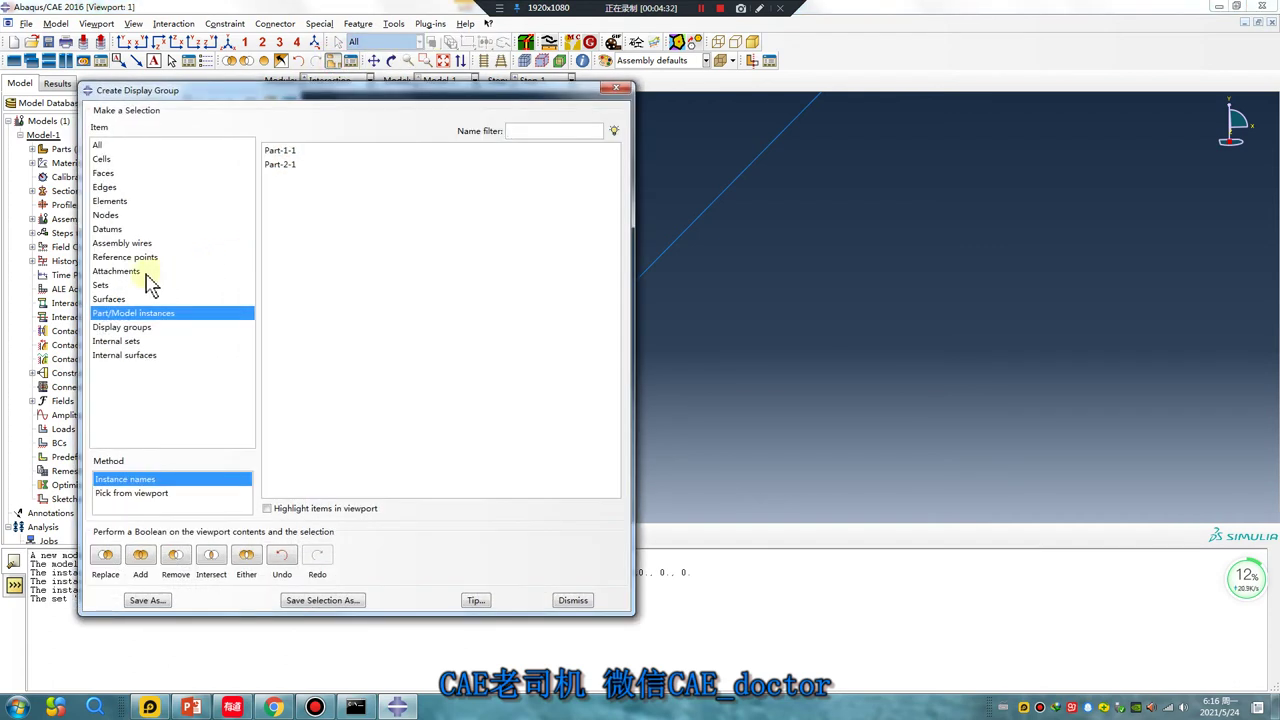
left_click(102, 286)
left_click(312, 152)
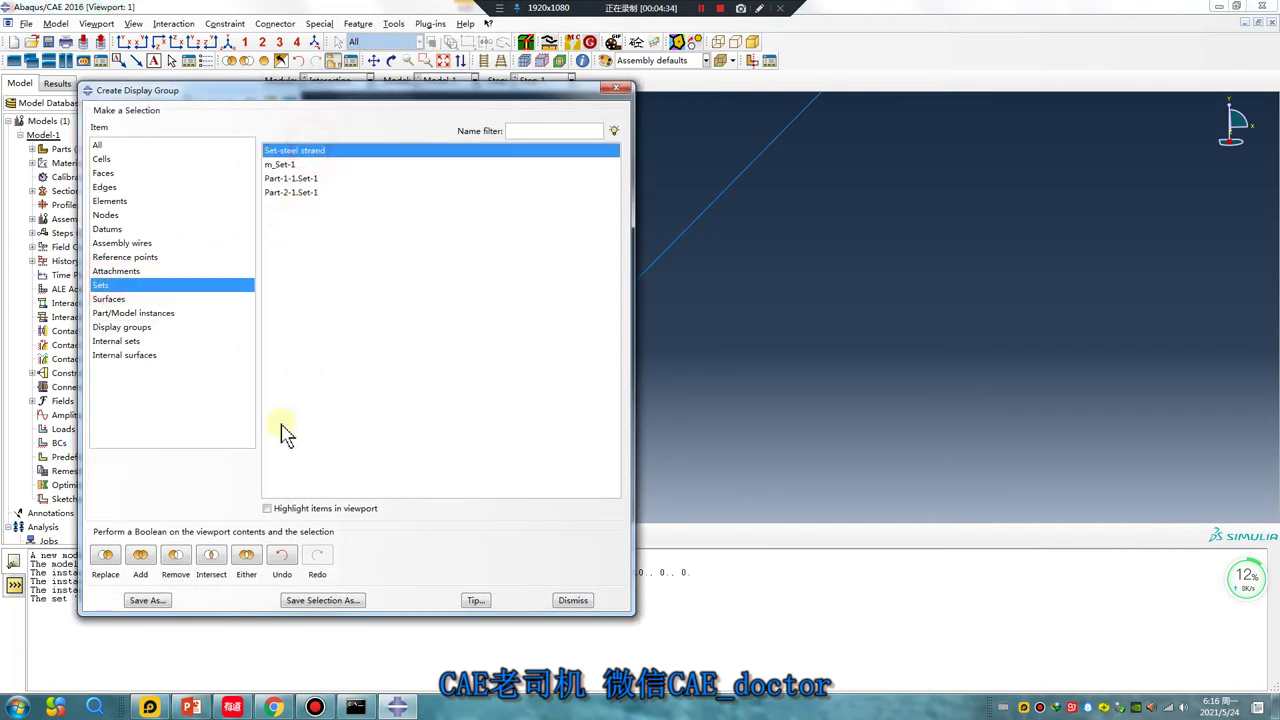
left_click(175, 557)
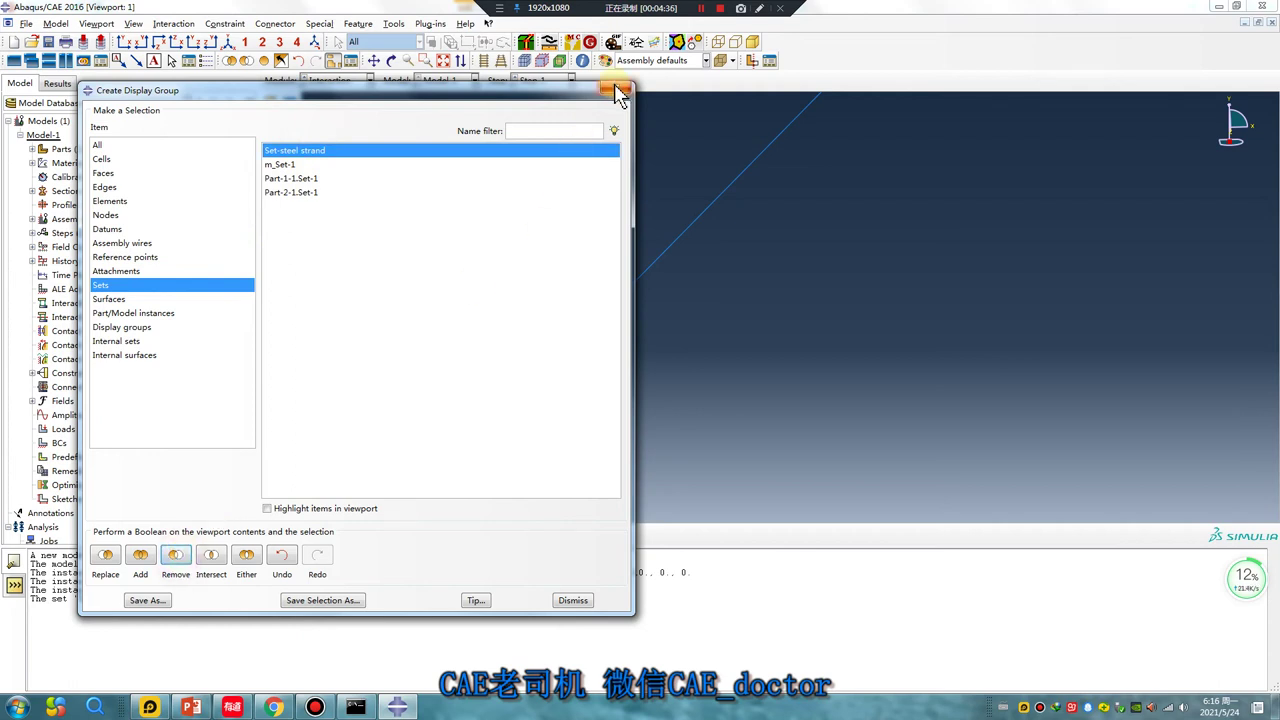
left_click(616, 89)
left_click(569, 351)
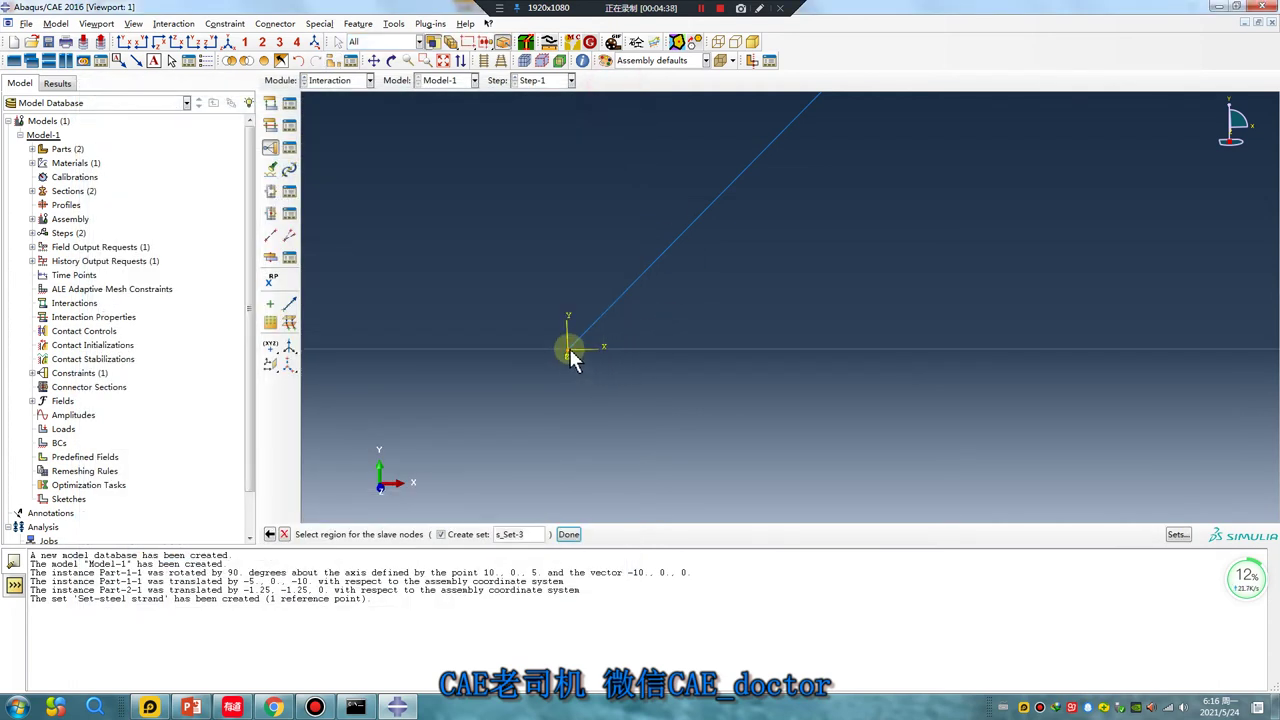
left_click(568, 535)
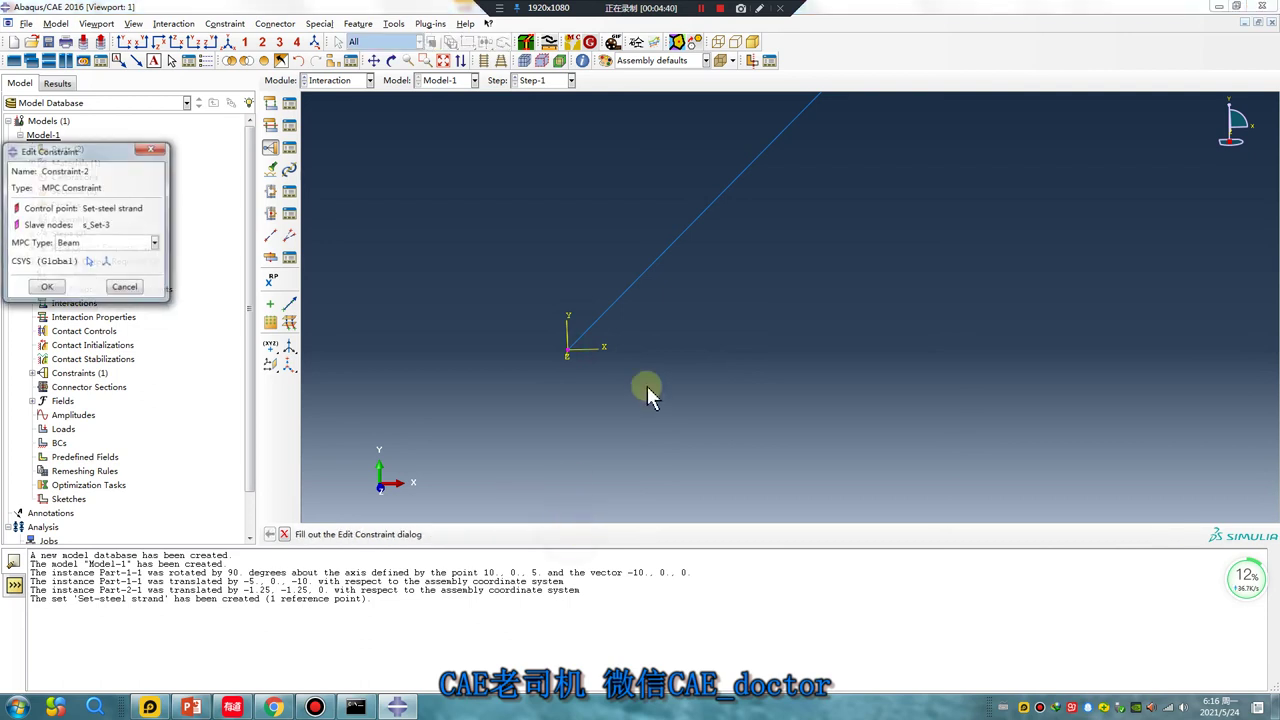
Step: Make the MPC a Pin type to create Constraint-2, then show the full assembly
left_click(92, 243)
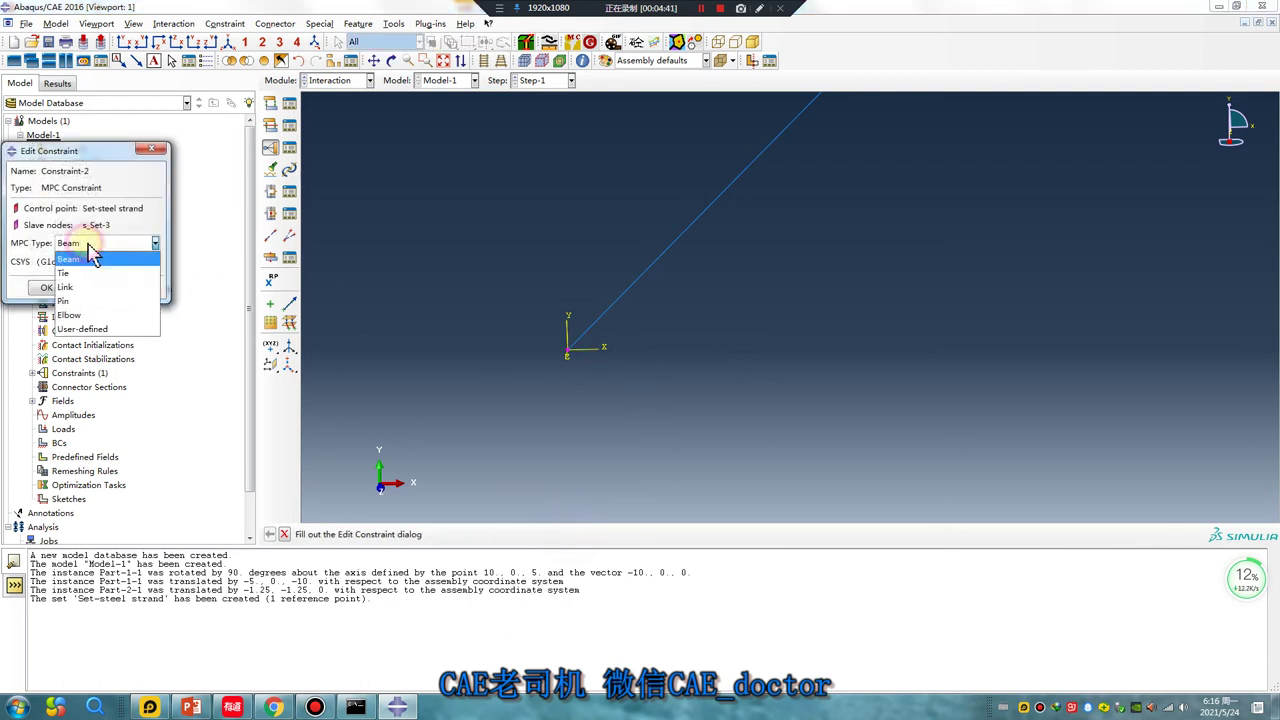
left_click(84, 303)
left_click(47, 287)
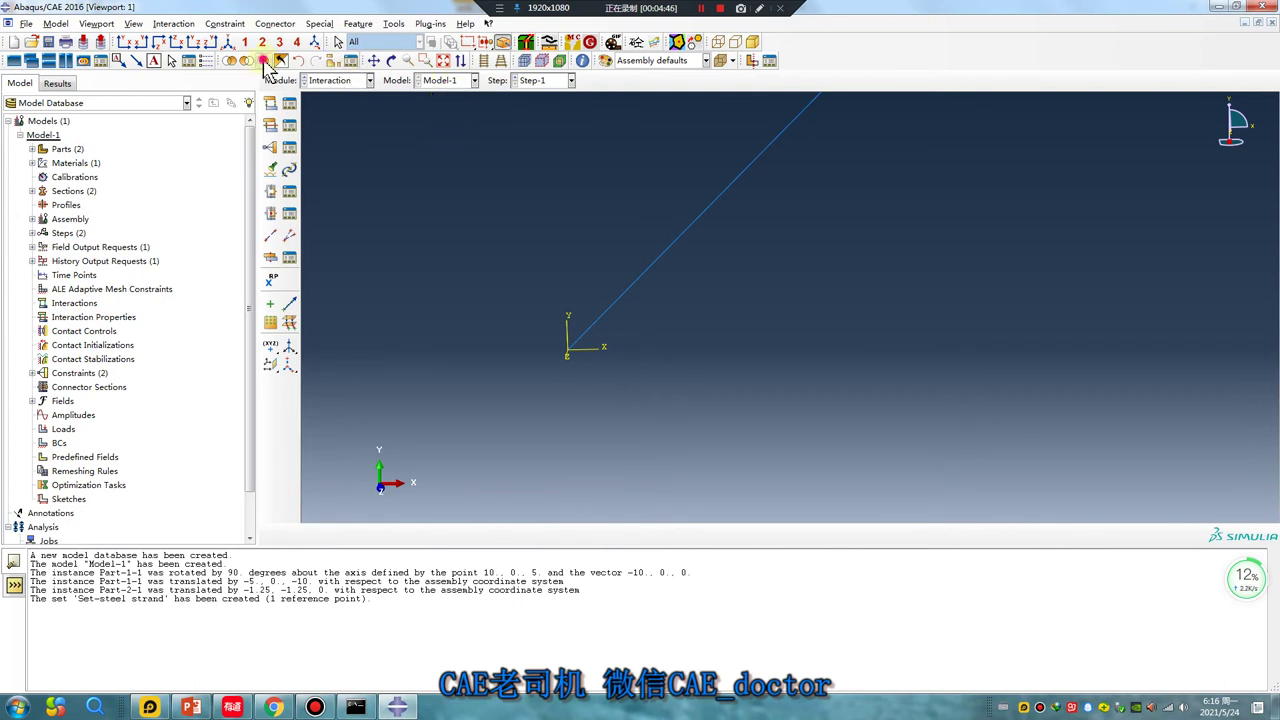
left_click(264, 62)
mouse_move(586, 349)
left_mouse_down("ctrl+alt")
mouse_move(728, 370)
mouse_move(574, 256)
left_mouse_up("ctrl+alt")
left_click(362, 82)
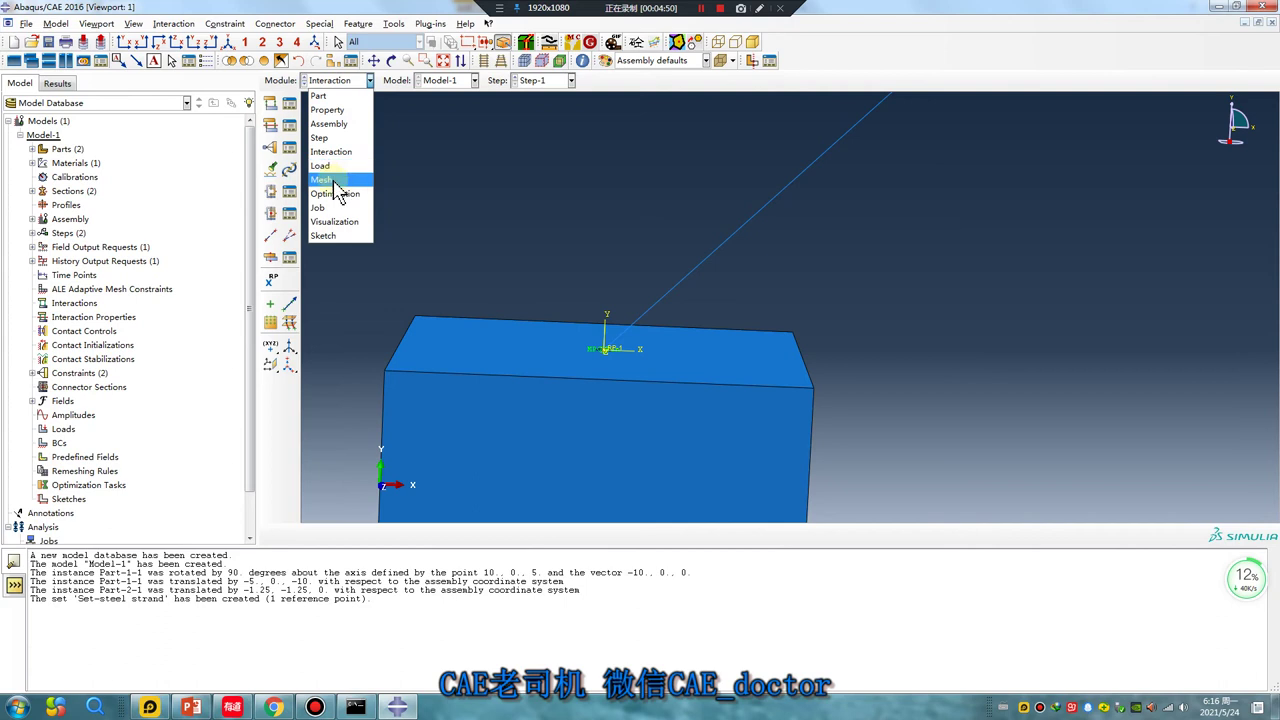
Step: In the Mesh module, seed and mesh the Part-2 wire into 10 elements
left_click(330, 180)
left_click(575, 81)
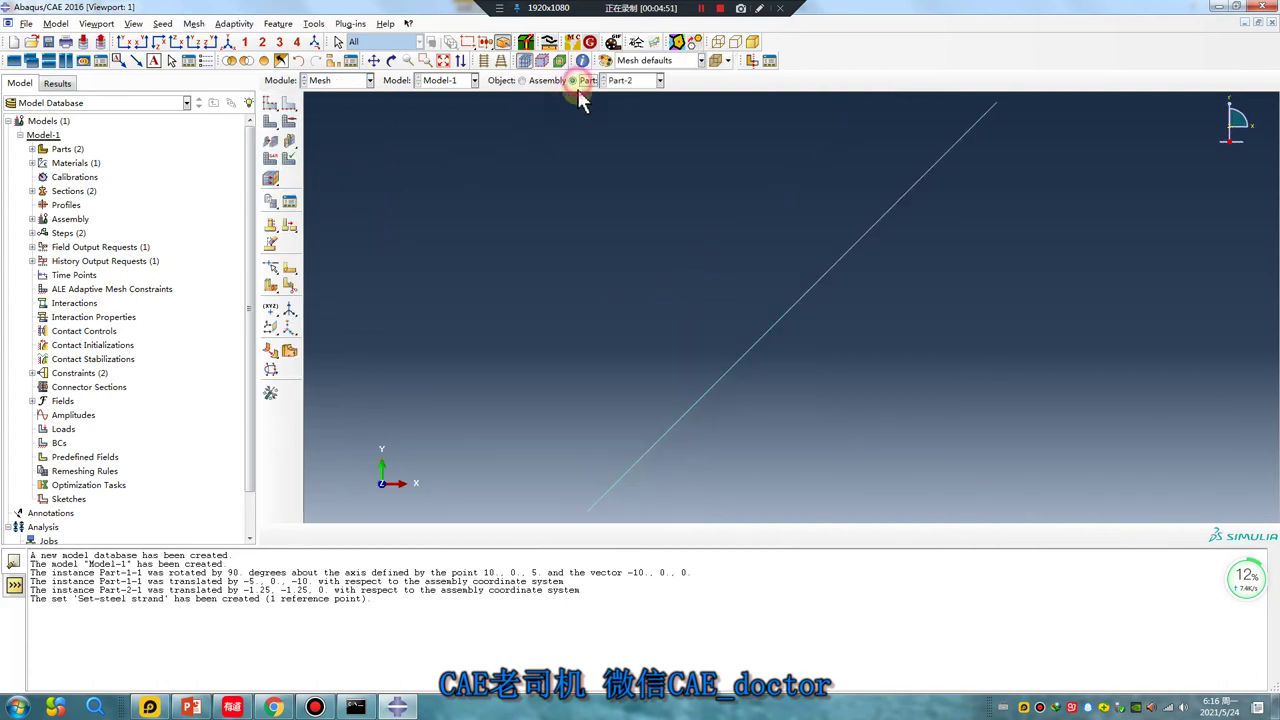
left_click(289, 140)
middle_click(366, 165)
left_click(289, 158)
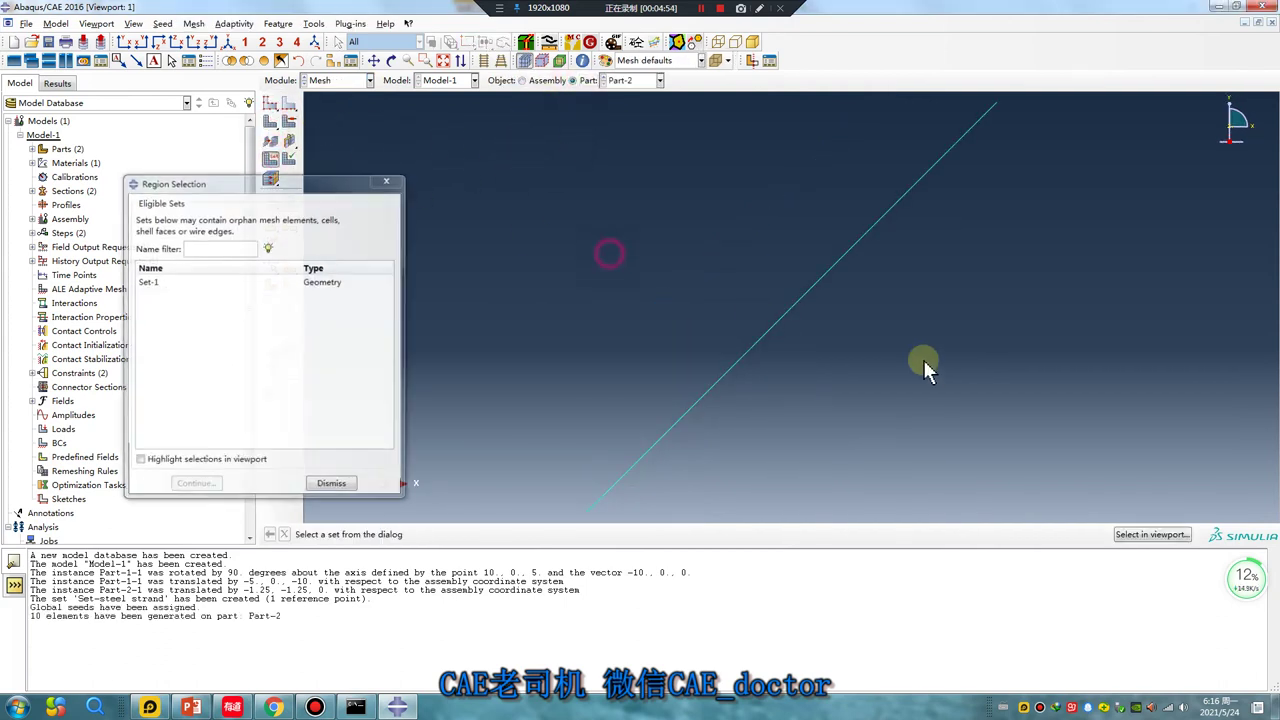
left_click(386, 181)
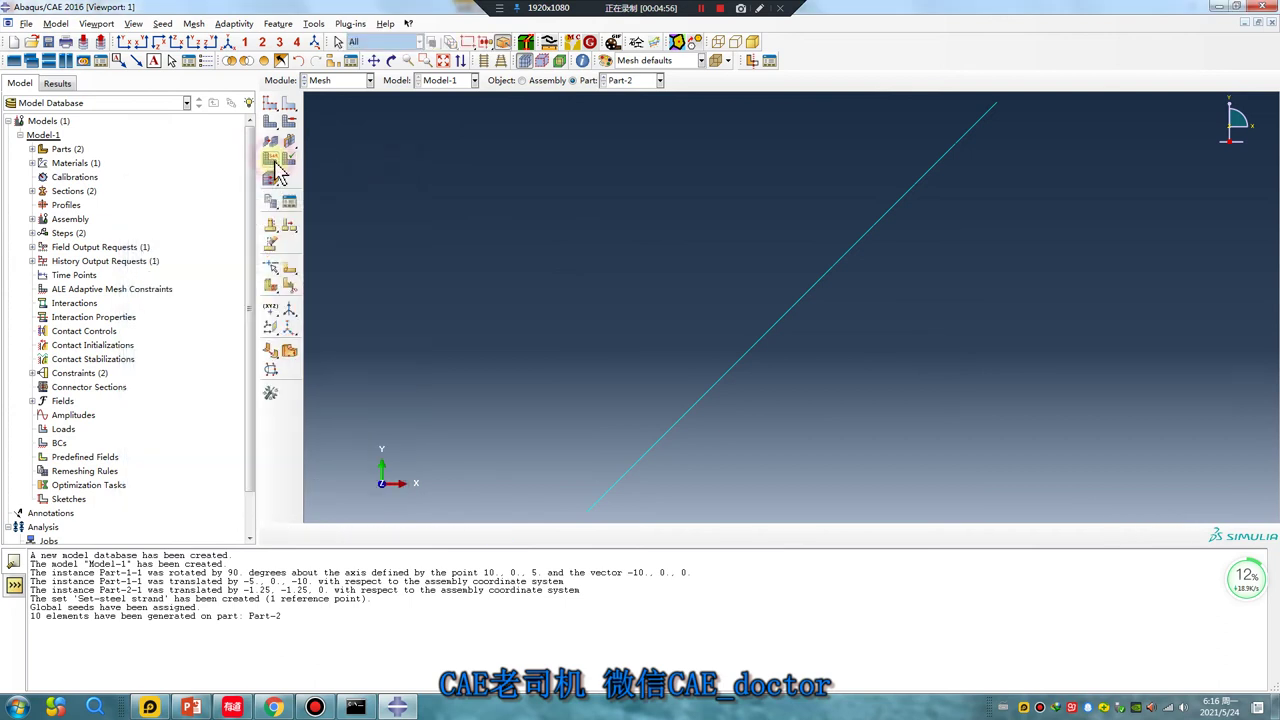
Step: Assign T3D2 truss elements to the wire and display the Part-1 block
left_click(272, 158)
left_click(759, 340)
middle_click(857, 401)
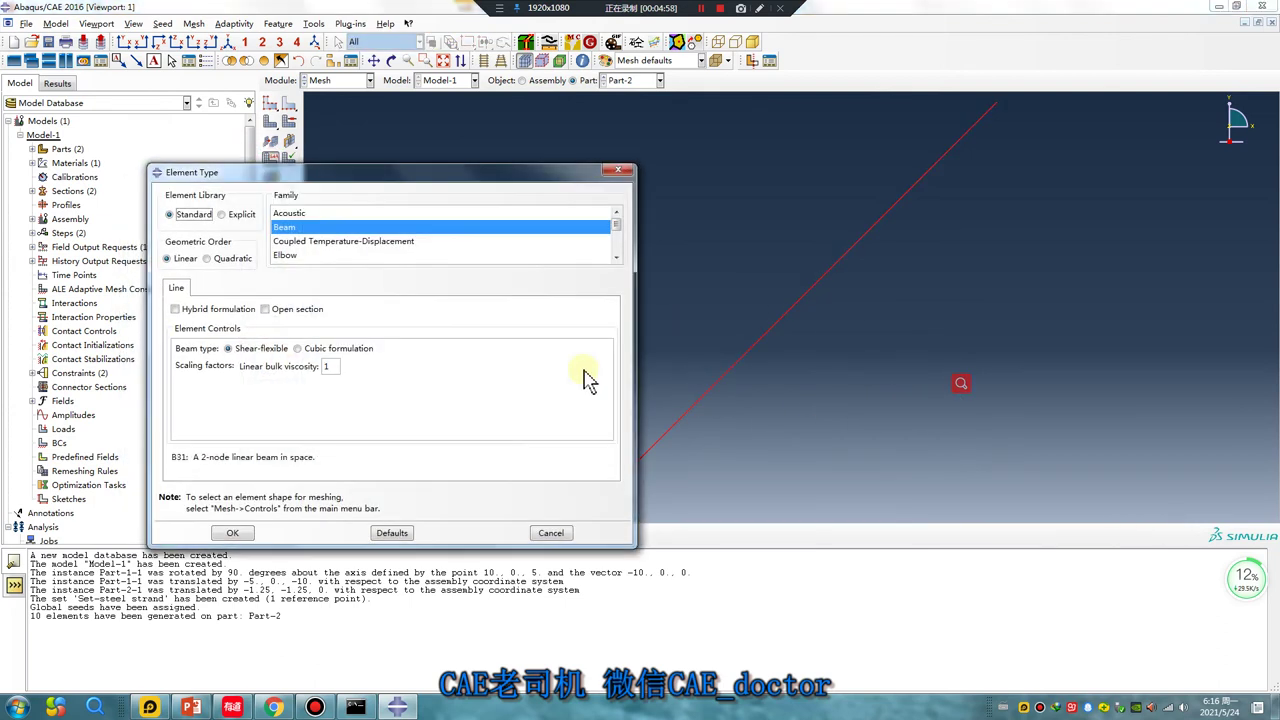
scroll(282, 250, "down", 2)
left_click(283, 256)
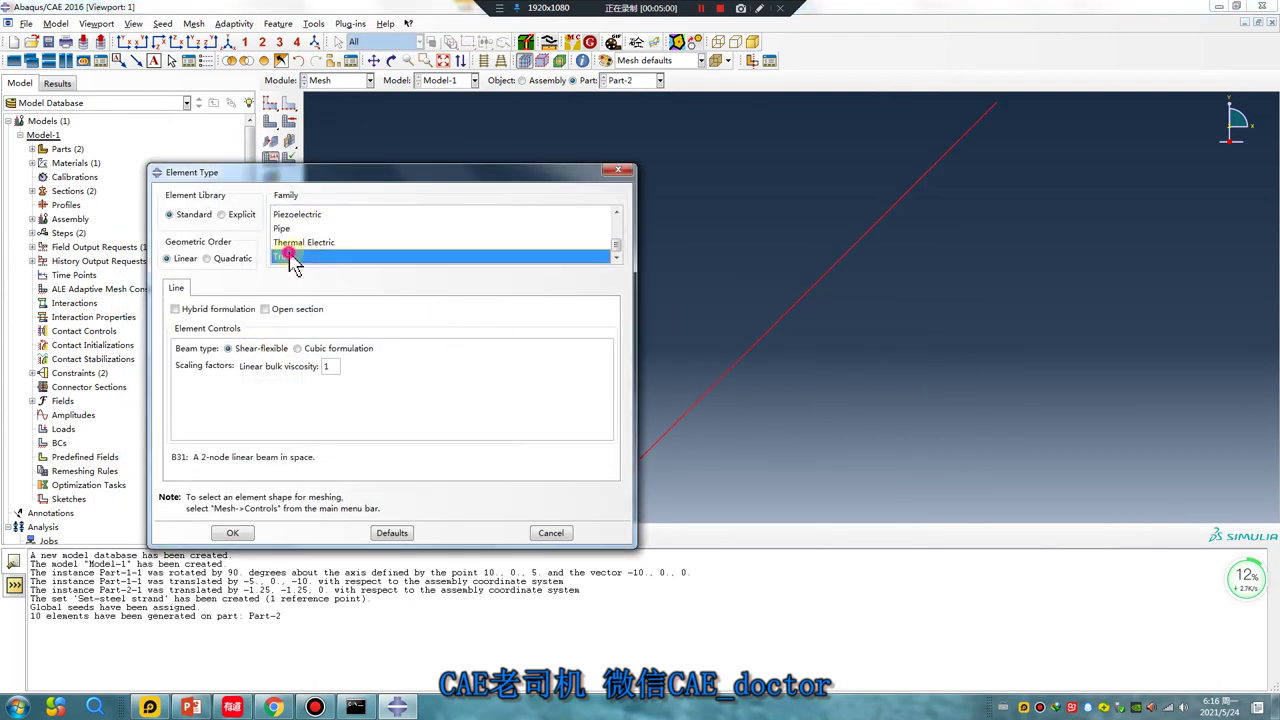
left_click(234, 531)
left_click(625, 80)
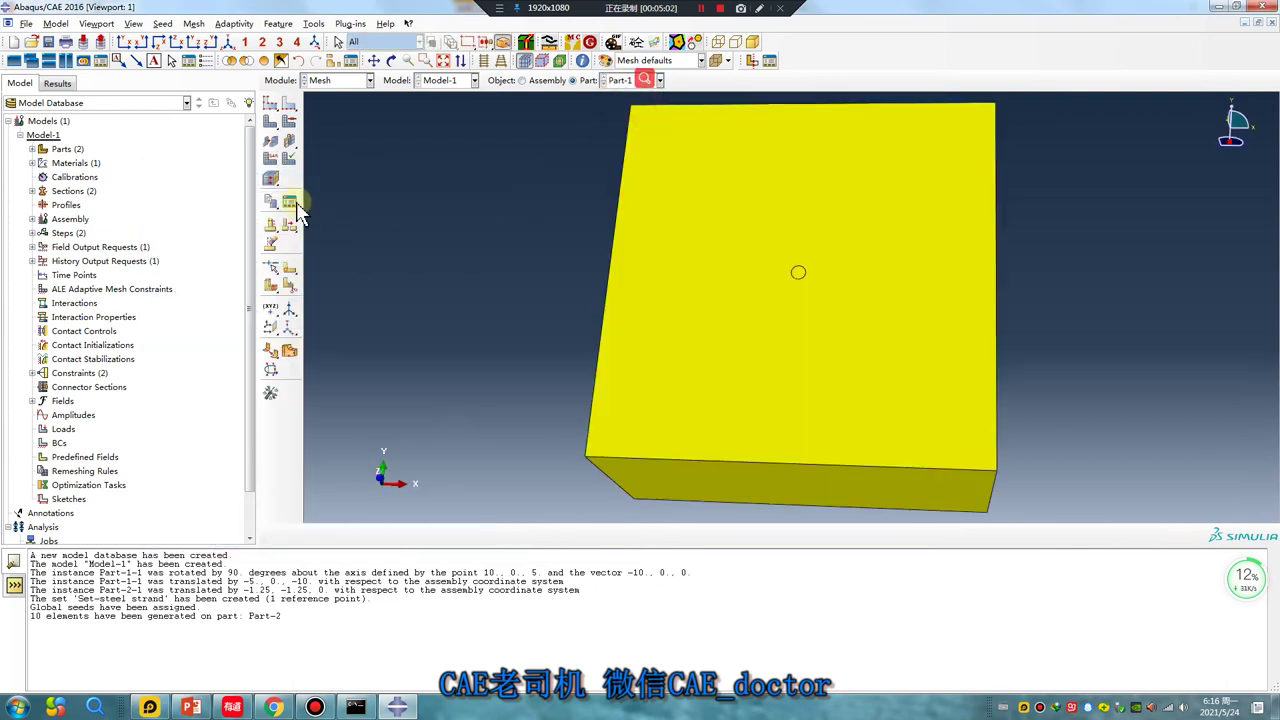
Step: Accept hex sweep mesh controls and apply a revised global seed size to the block
left_click(289, 121)
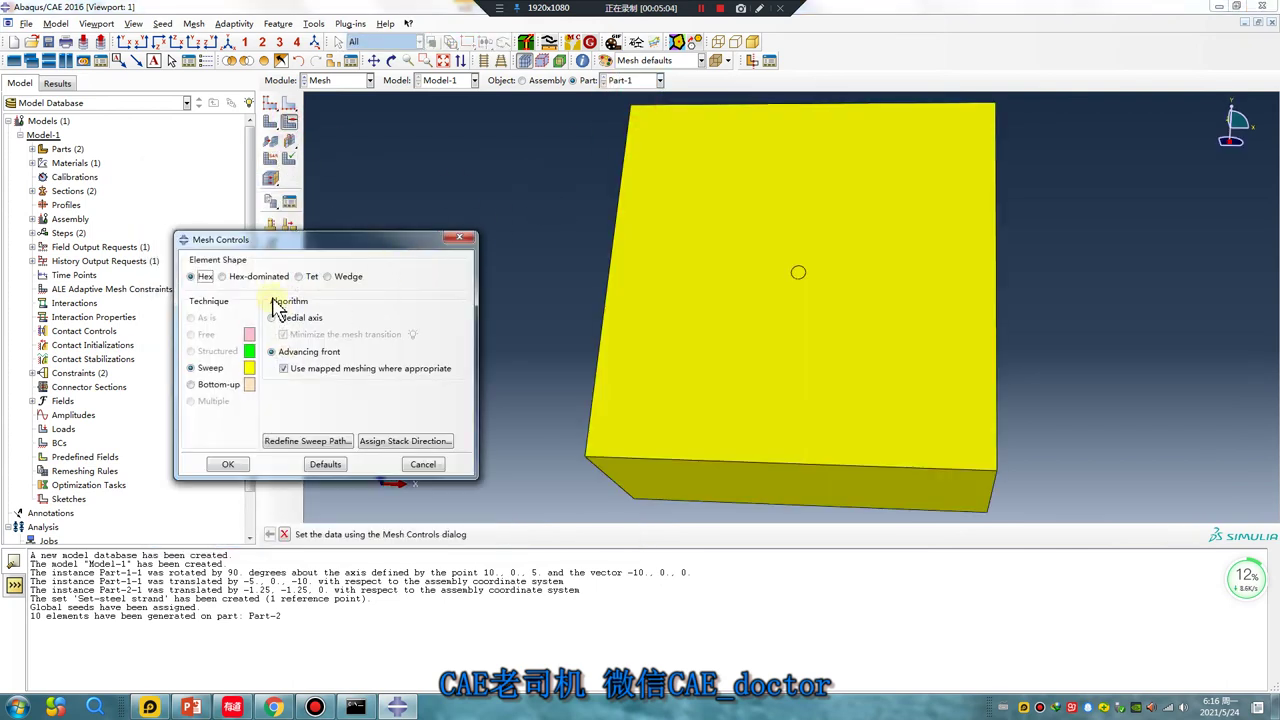
left_click(228, 464)
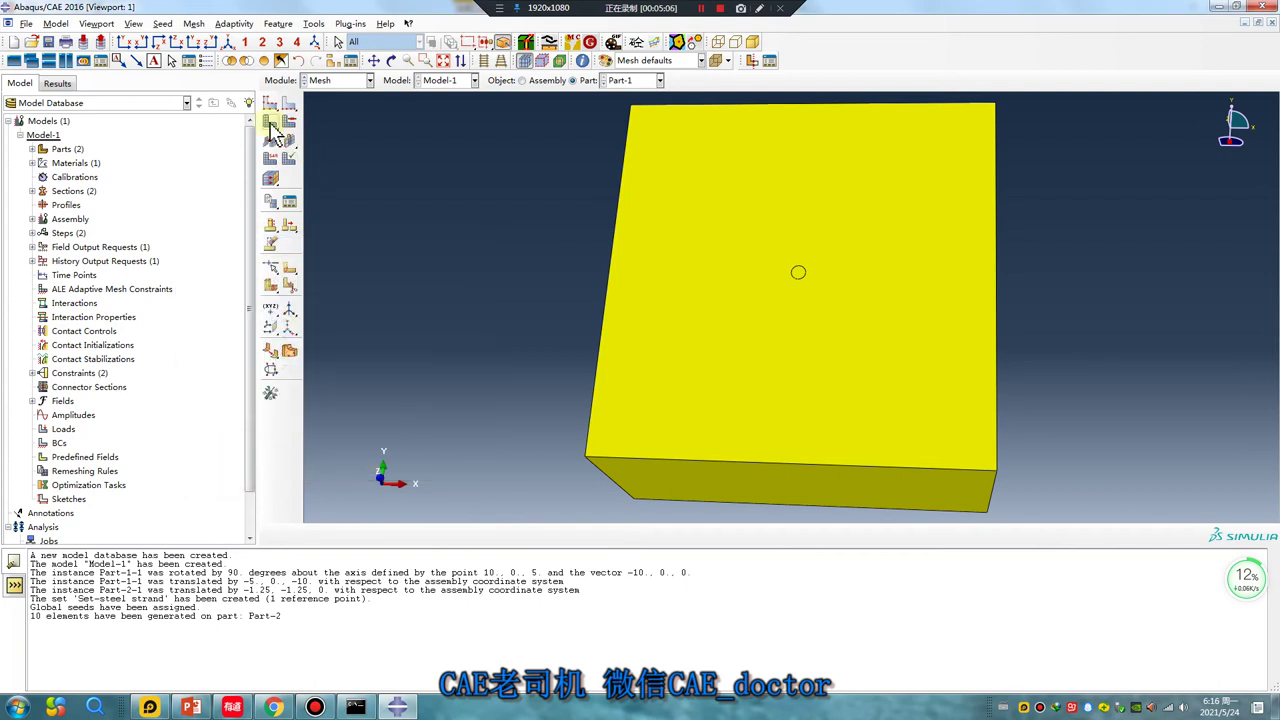
left_click(271, 106)
left_click(208, 340)
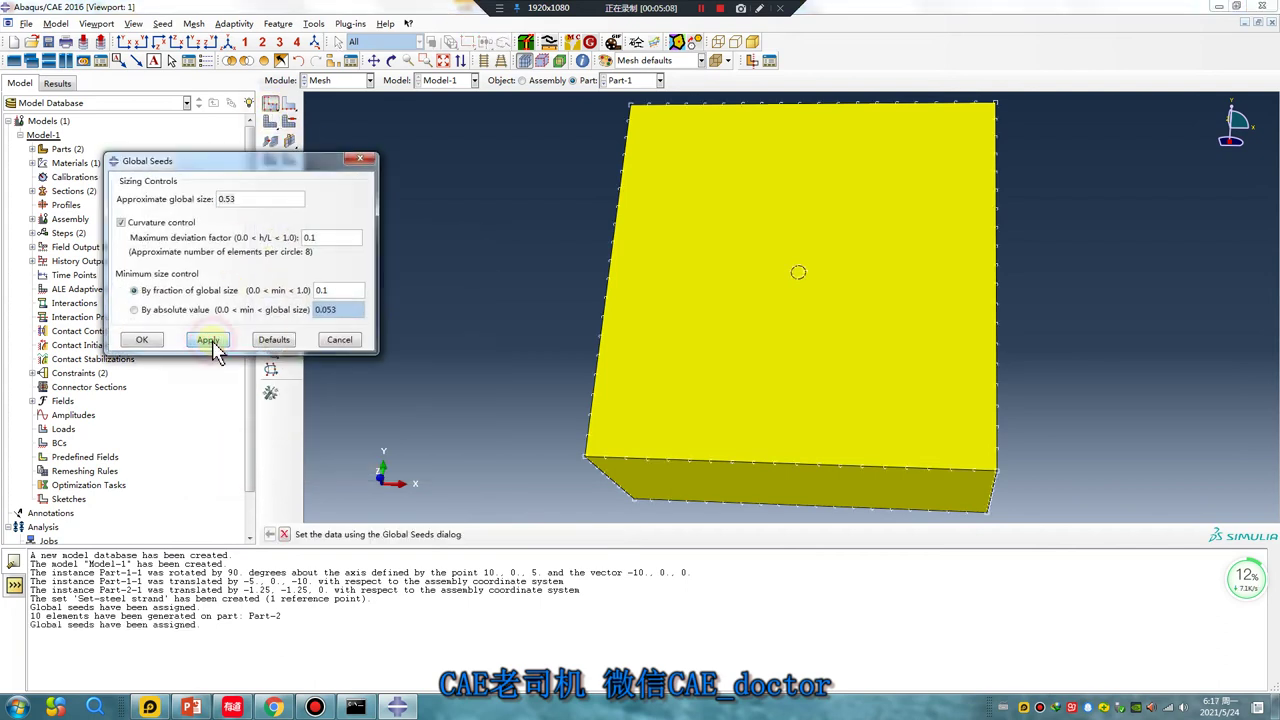
left_click(251, 197)
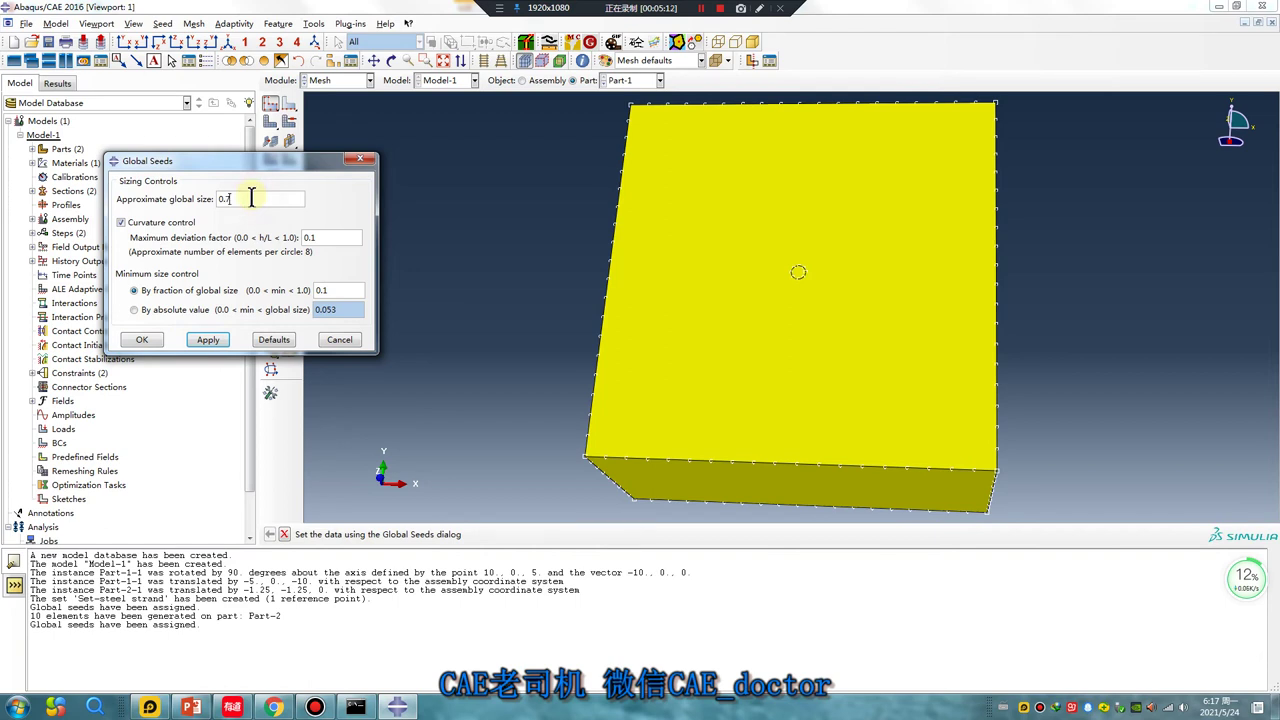
left_click(208, 340)
left_click(141, 340)
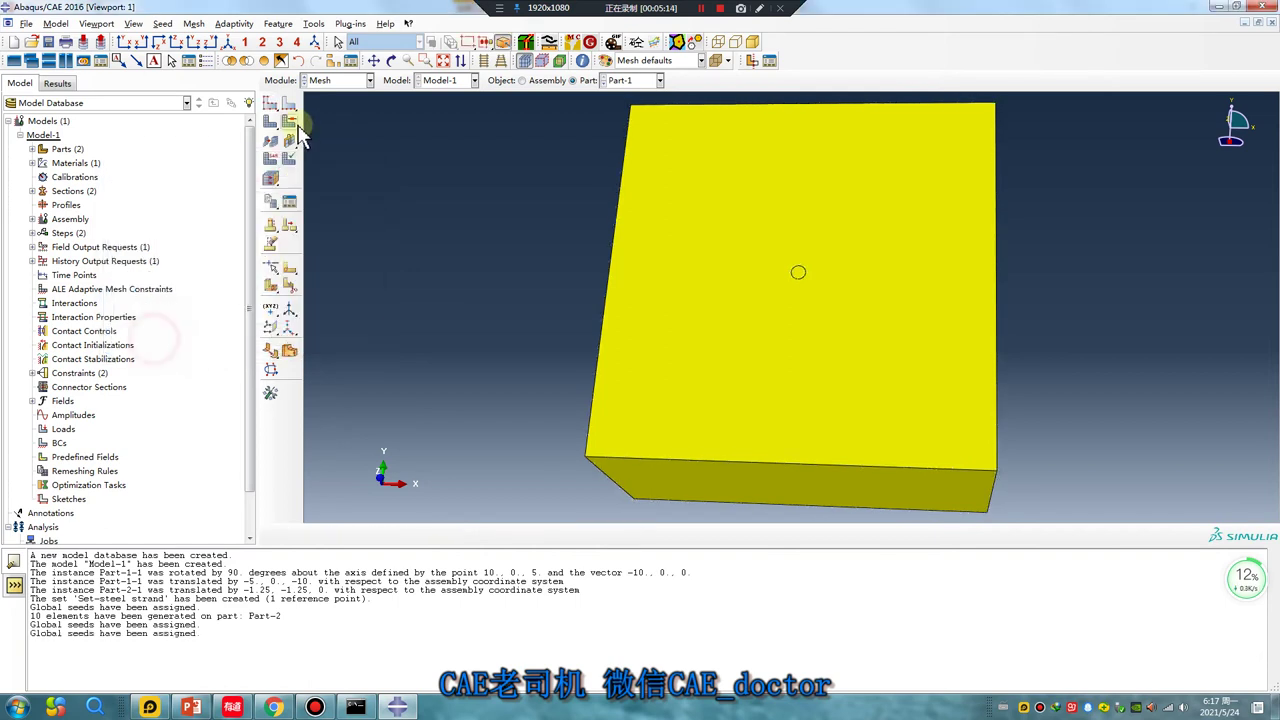
Step: Add local edge seeds and mesh the block into 1967 elements
left_click(289, 104)
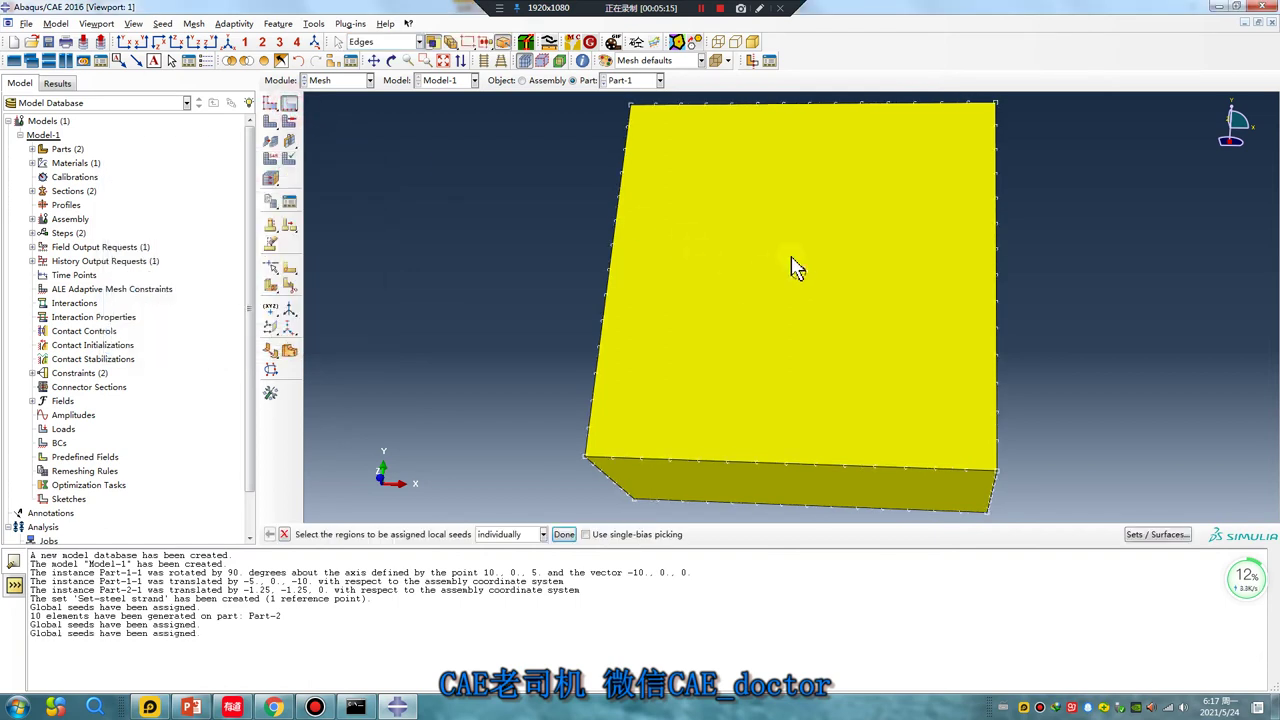
middle_click(752, 316)
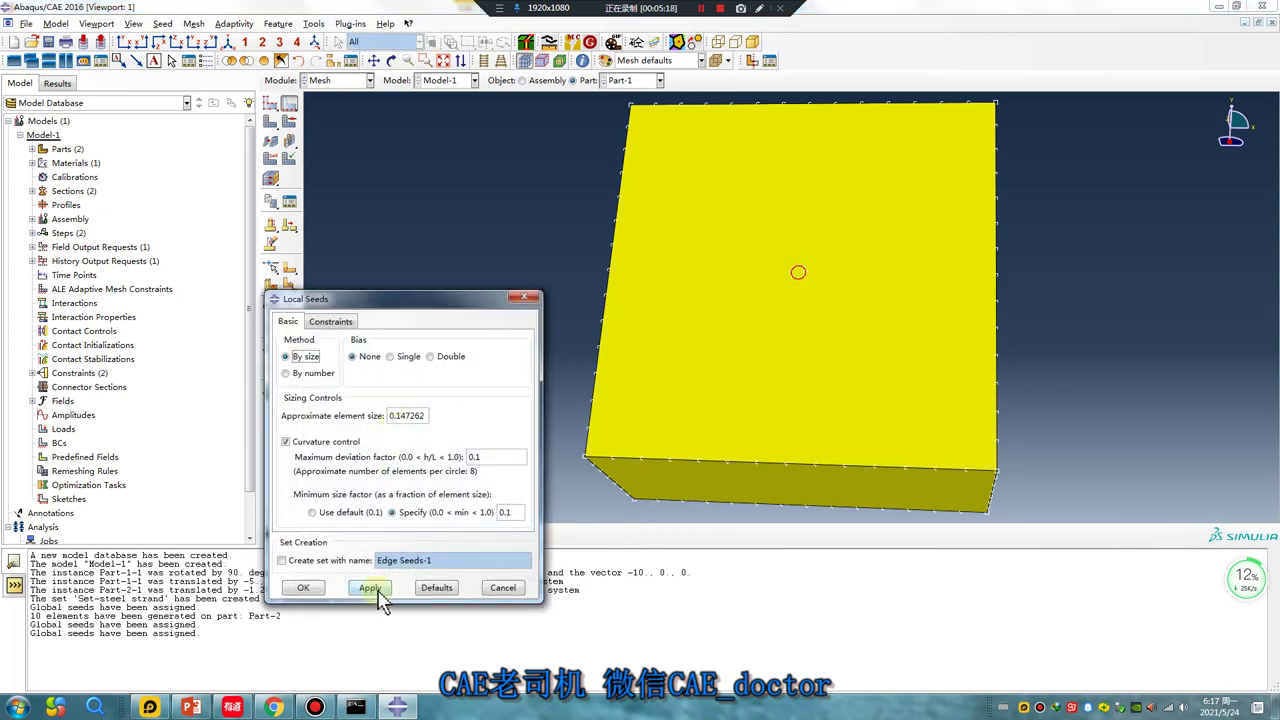
left_click(305, 590)
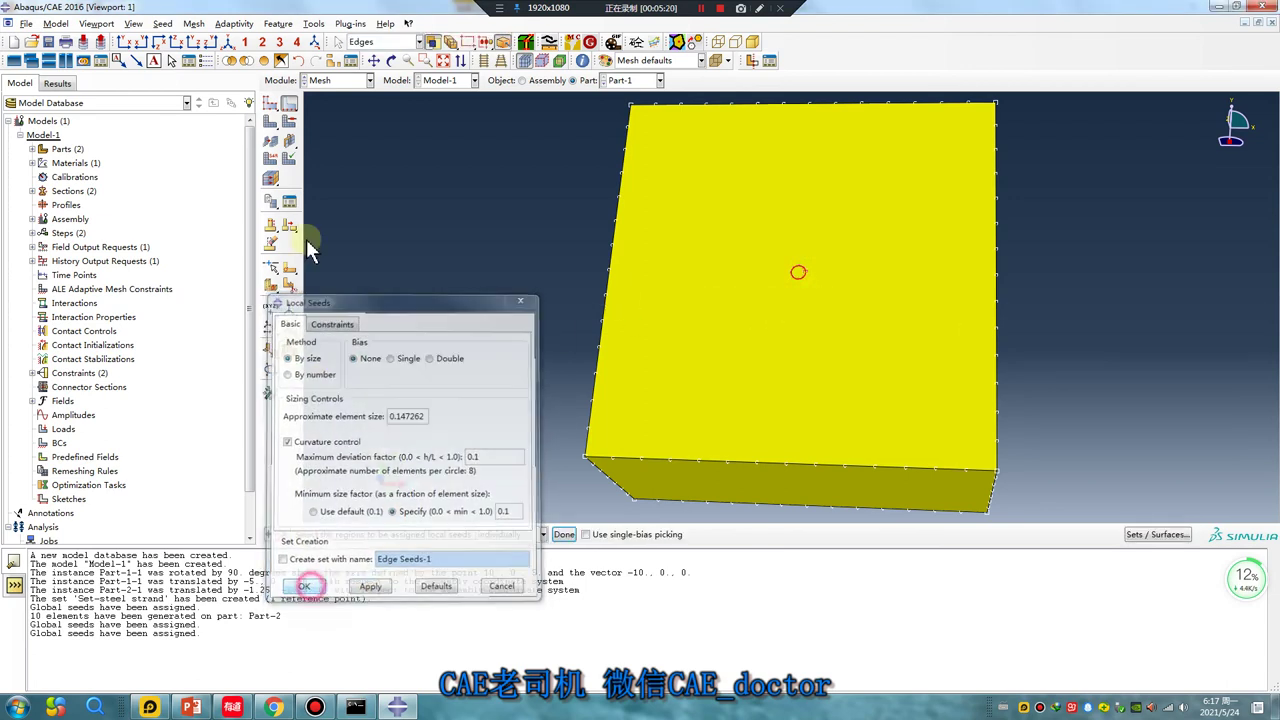
left_click(270, 121)
left_click(397, 534)
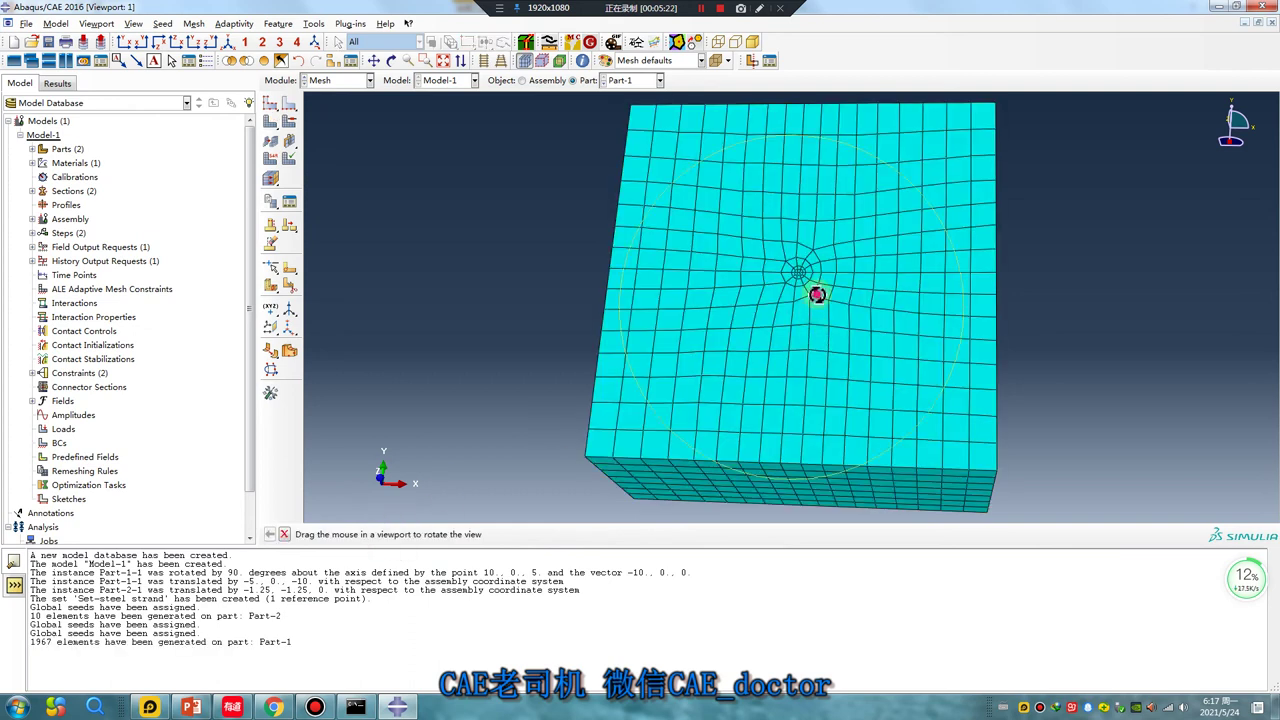
mouse_move(817, 294)
left_mouse_down()
mouse_move(809, 286)
mouse_move(766, 400)
mouse_move(682, 212)
left_mouse_up()
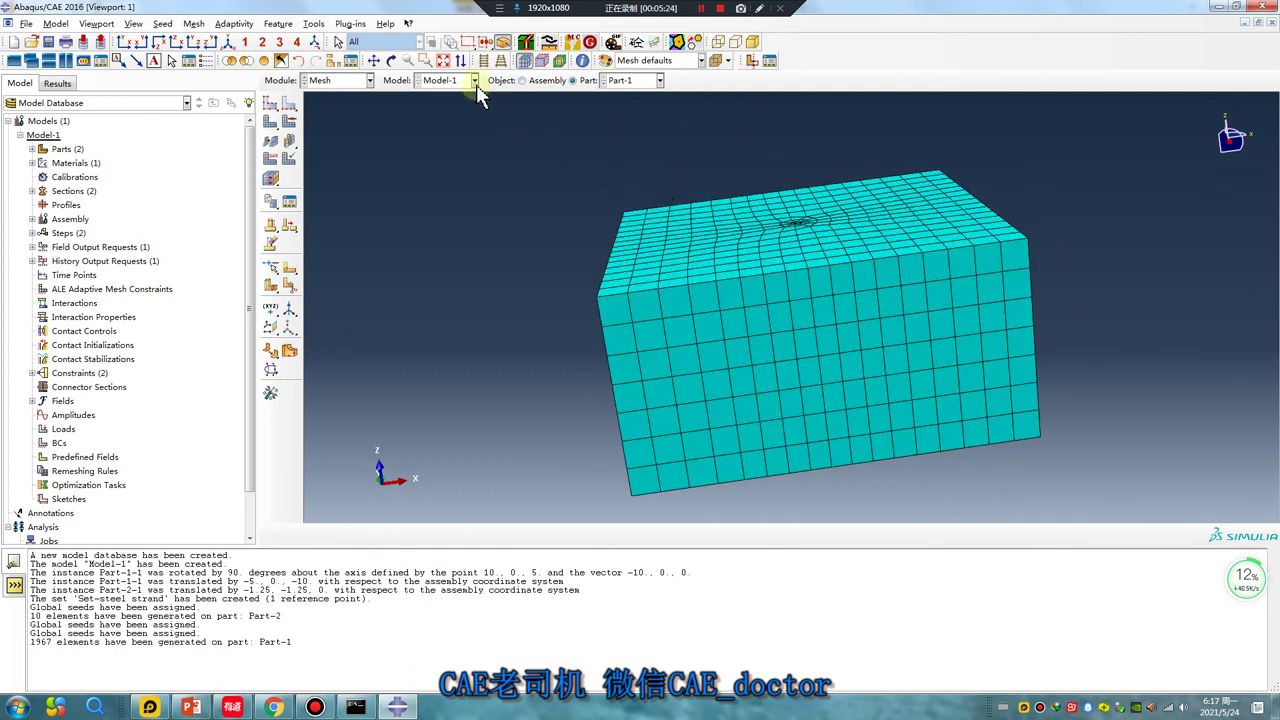
left_click(369, 80)
Step: Fix the block's base face with ENCASTRE boundary condition BC-1 in the Initial step
left_click(349, 164)
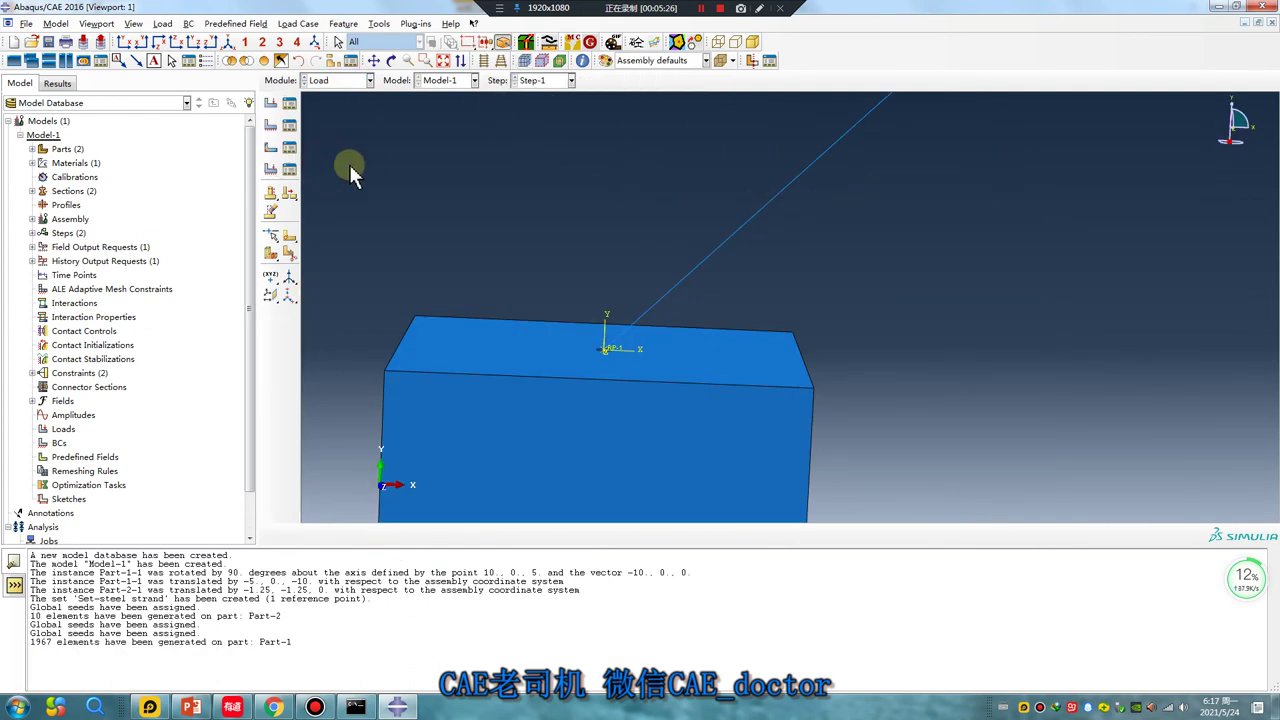
left_click(271, 126)
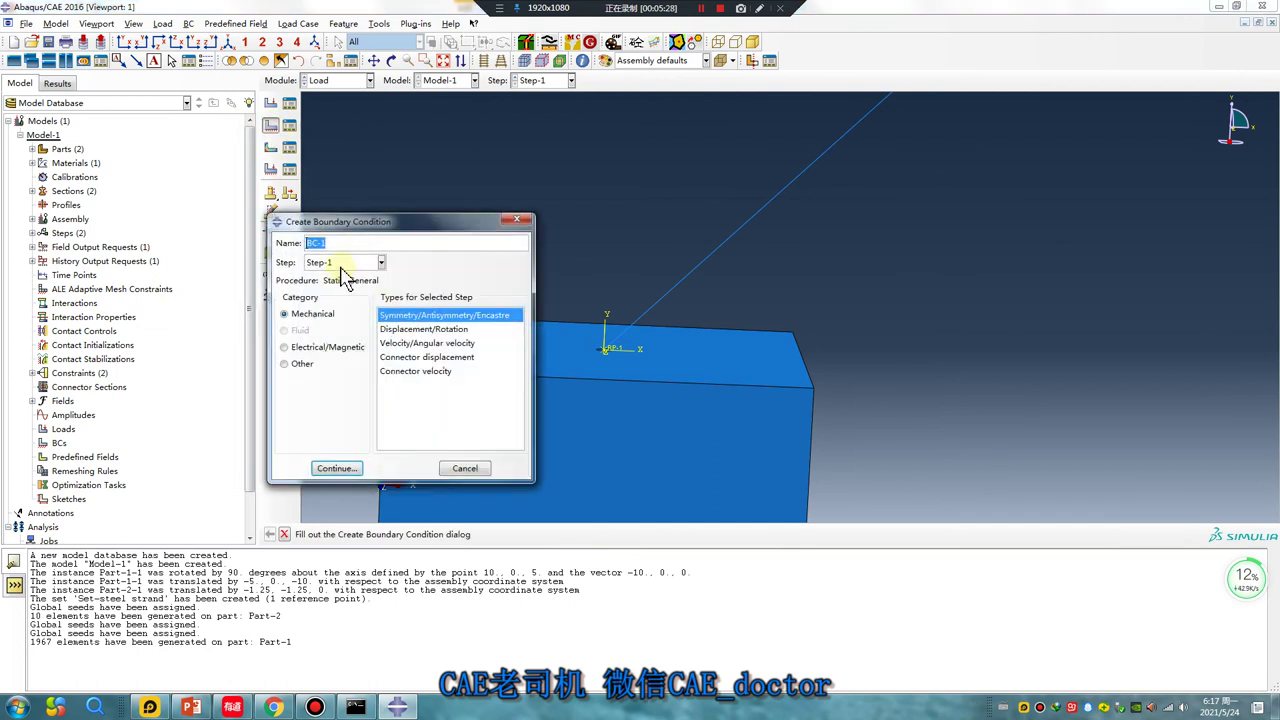
left_click(341, 262)
left_click(337, 468)
left_click_drag(685, 395, 718, 210, "ctrl+alt")
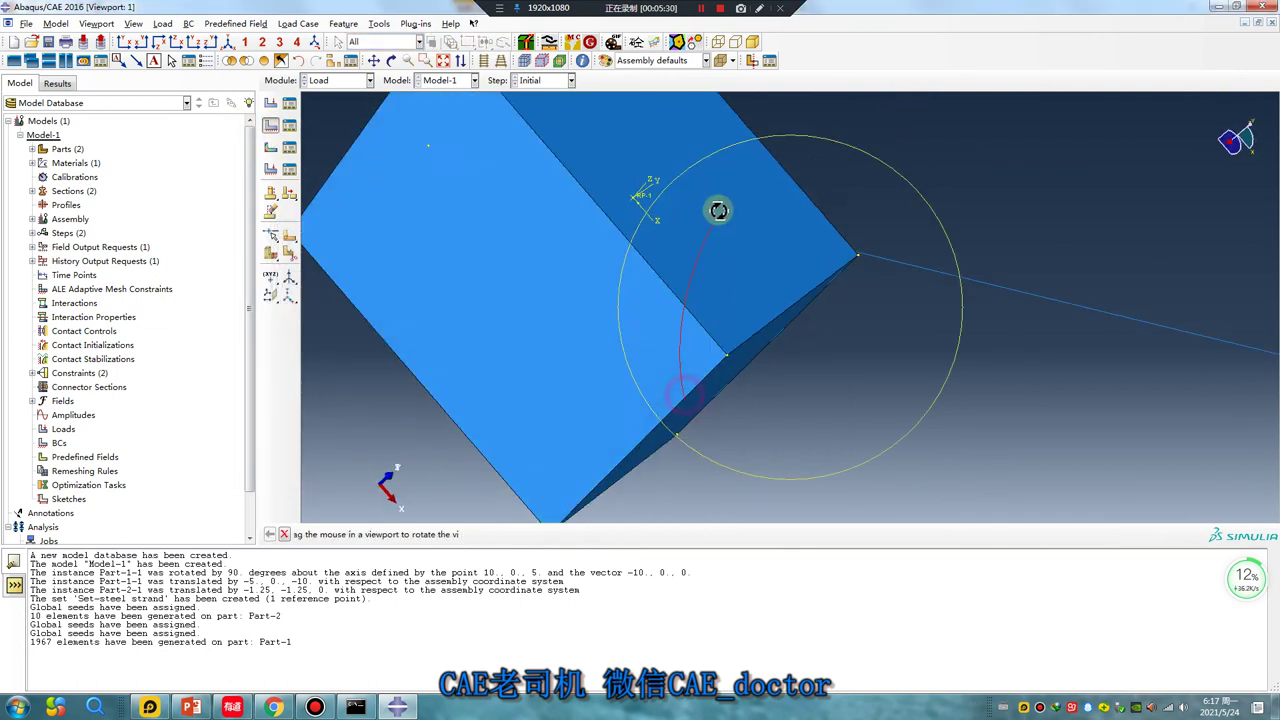
left_click(600, 314)
middle_click(480, 393)
left_click(113, 382)
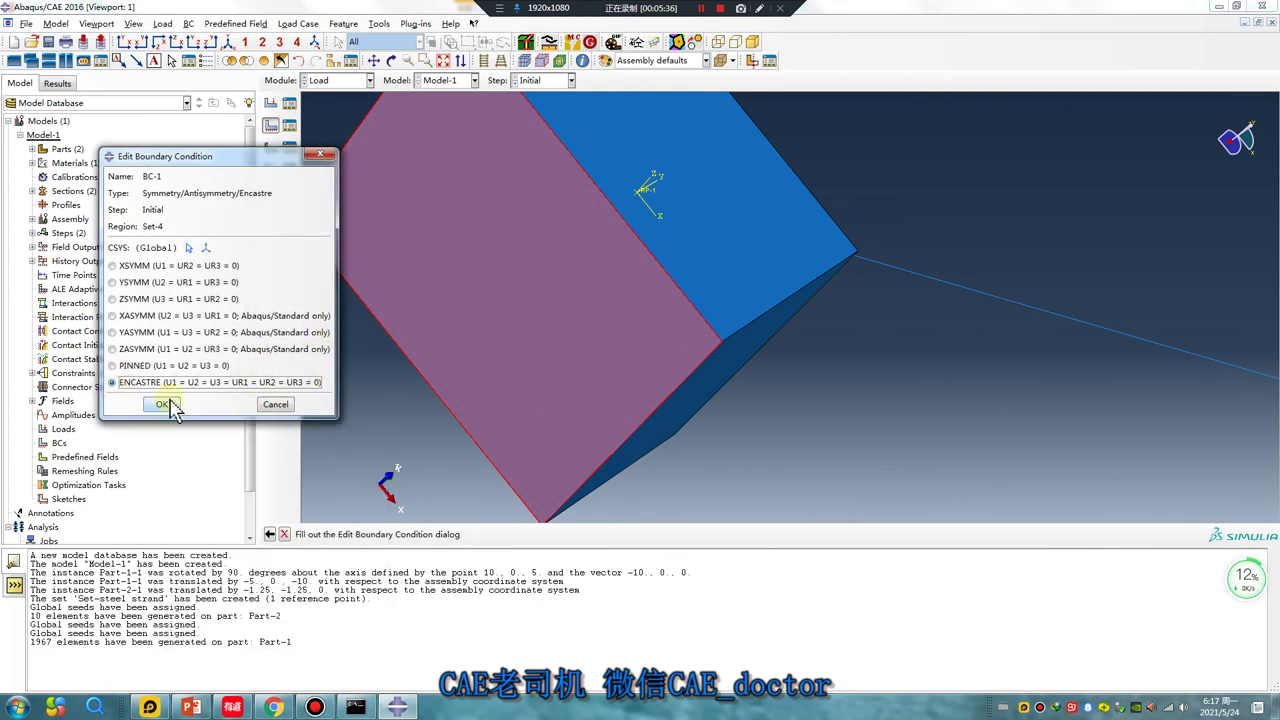
left_click(168, 404)
mouse_move(634, 243)
left_mouse_down("ctrl+alt")
mouse_move(757, 343)
mouse_move(800, 437)
mouse_move(549, 337)
mouse_move(729, 300)
mouse_move(603, 420)
mouse_move(592, 412)
mouse_move(791, 160)
left_mouse_up("ctrl+alt")
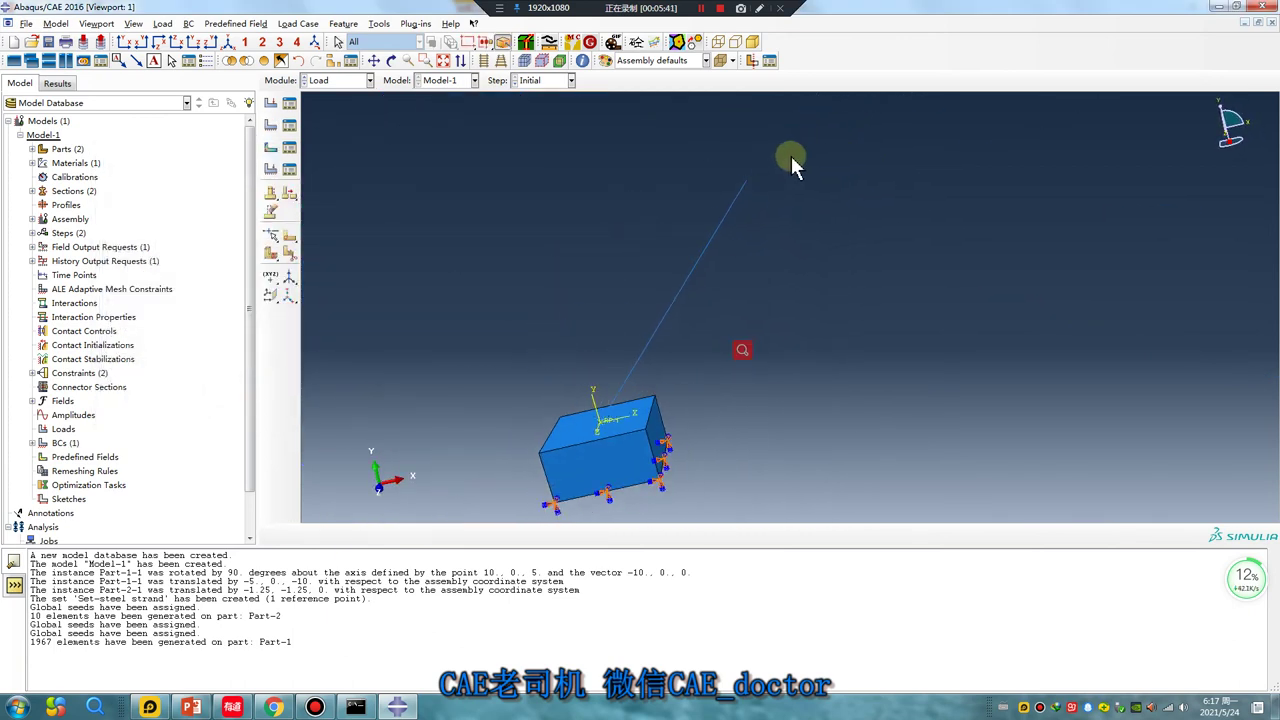
left_click(270, 124)
Step: Create BC-2 in Step-1 on the wire end: U1=0.2, U2=-0.1, U3, UR1, UR2=0
left_click(400, 329)
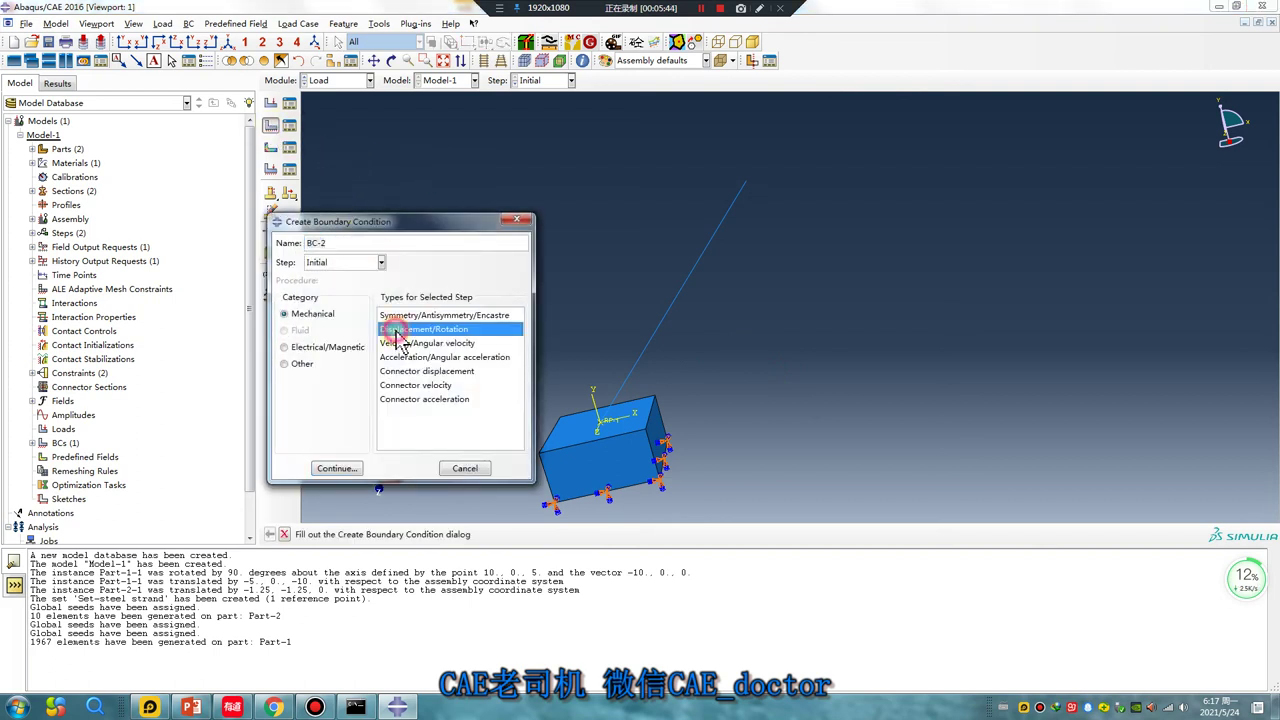
left_click(345, 262)
left_click(340, 291)
left_click(338, 470)
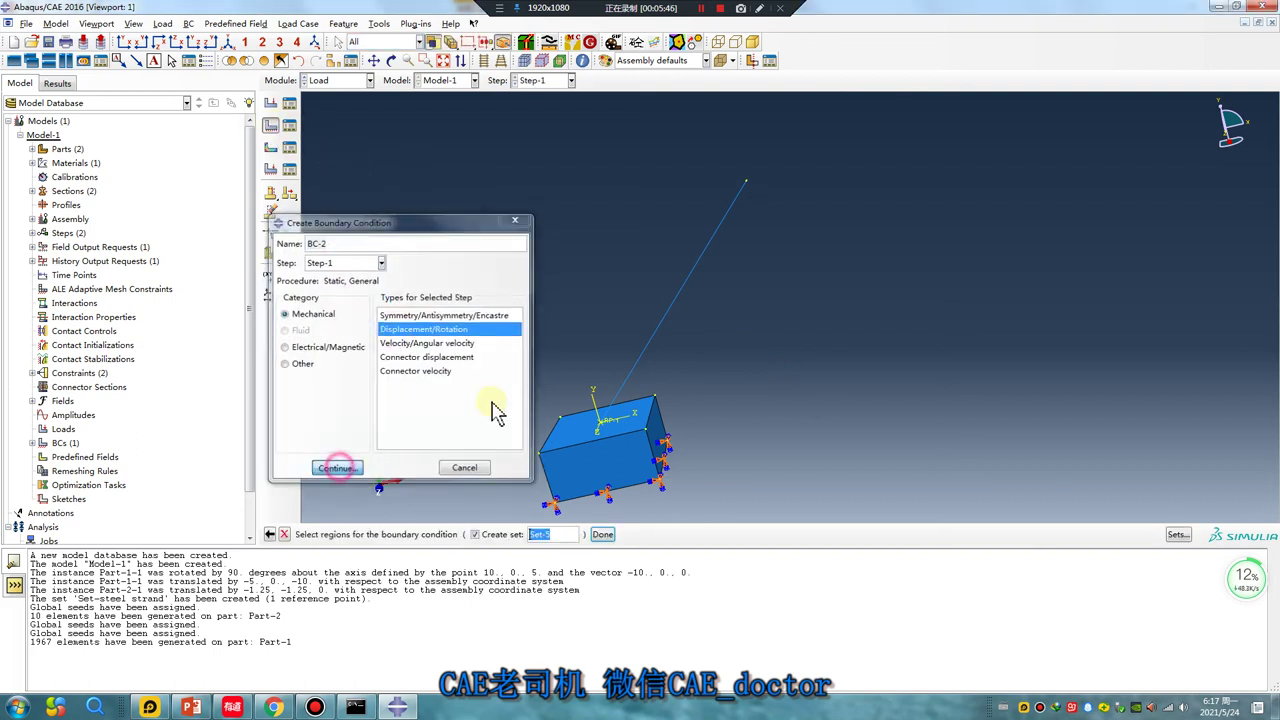
middle_click(805, 252)
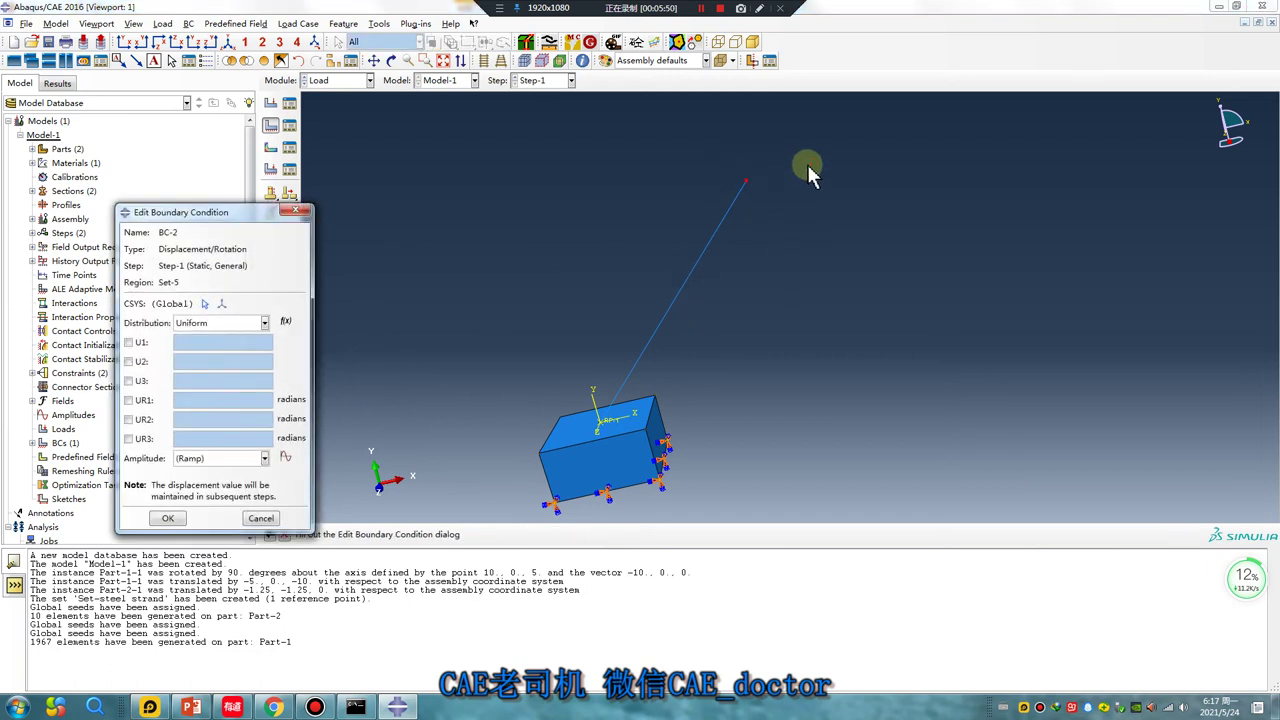
left_click(128, 342)
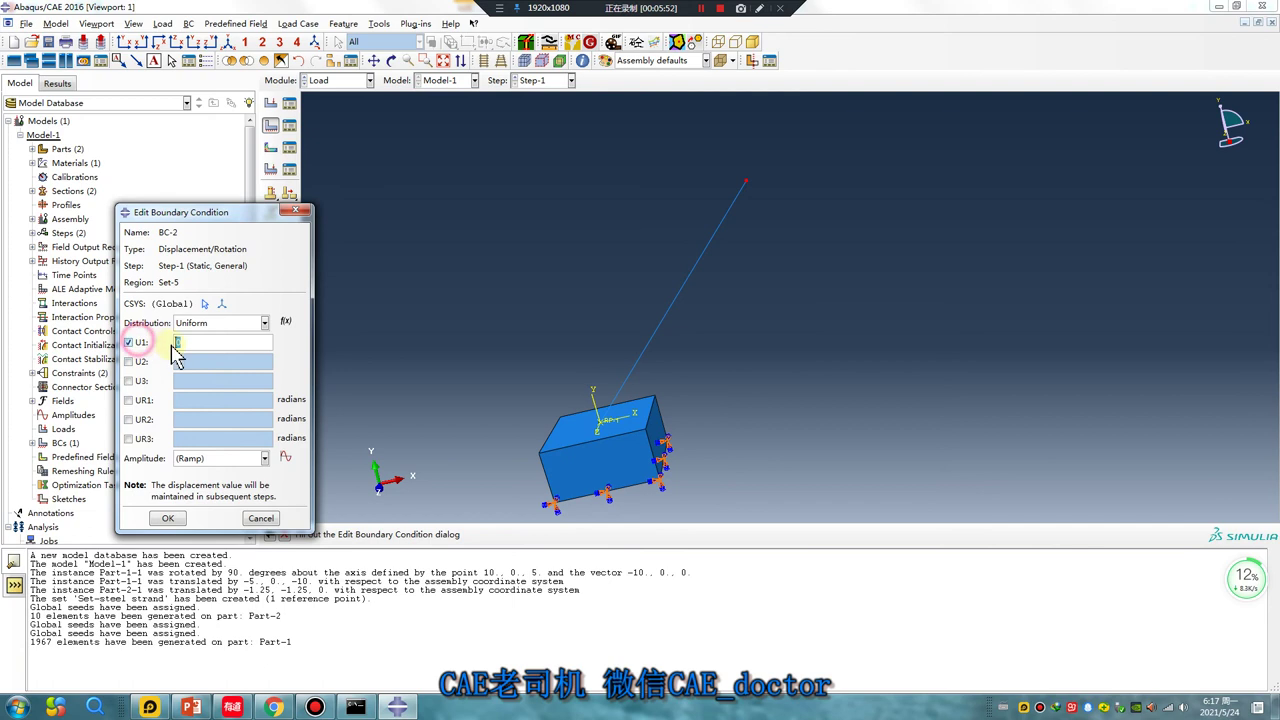
left_click(178, 343)
type(".2")
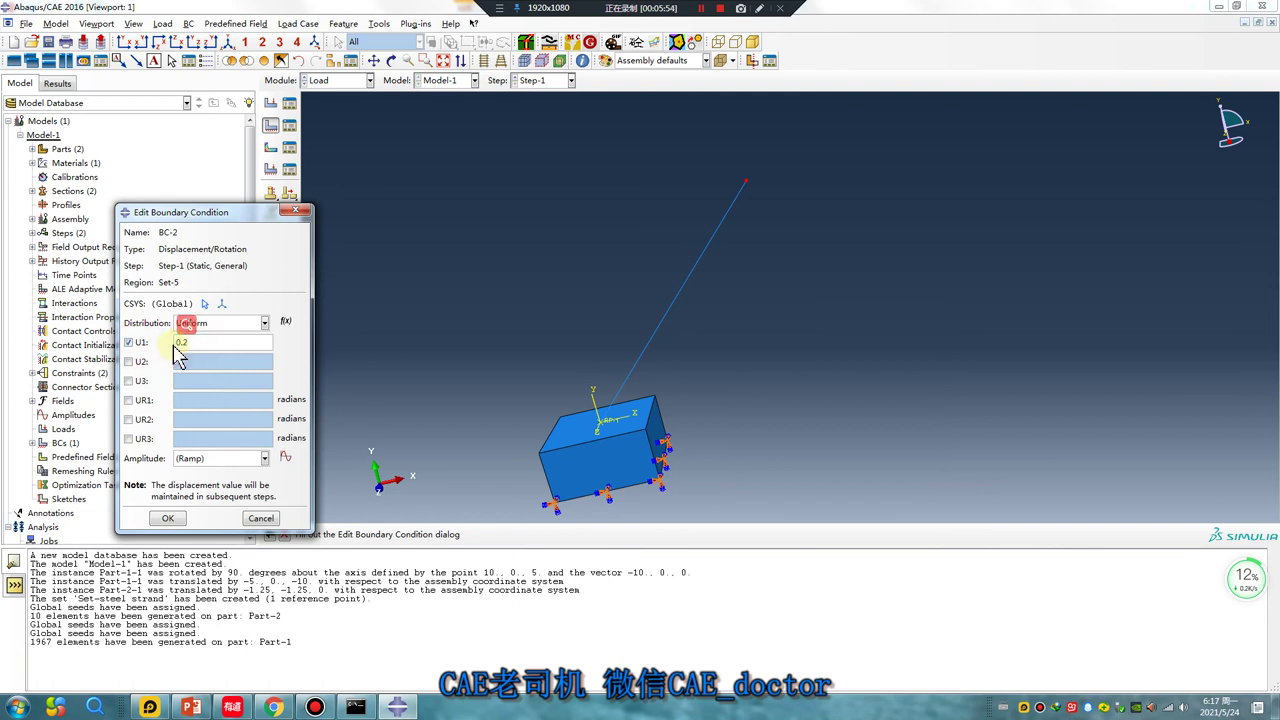
left_click(128, 361)
type("-0.1")
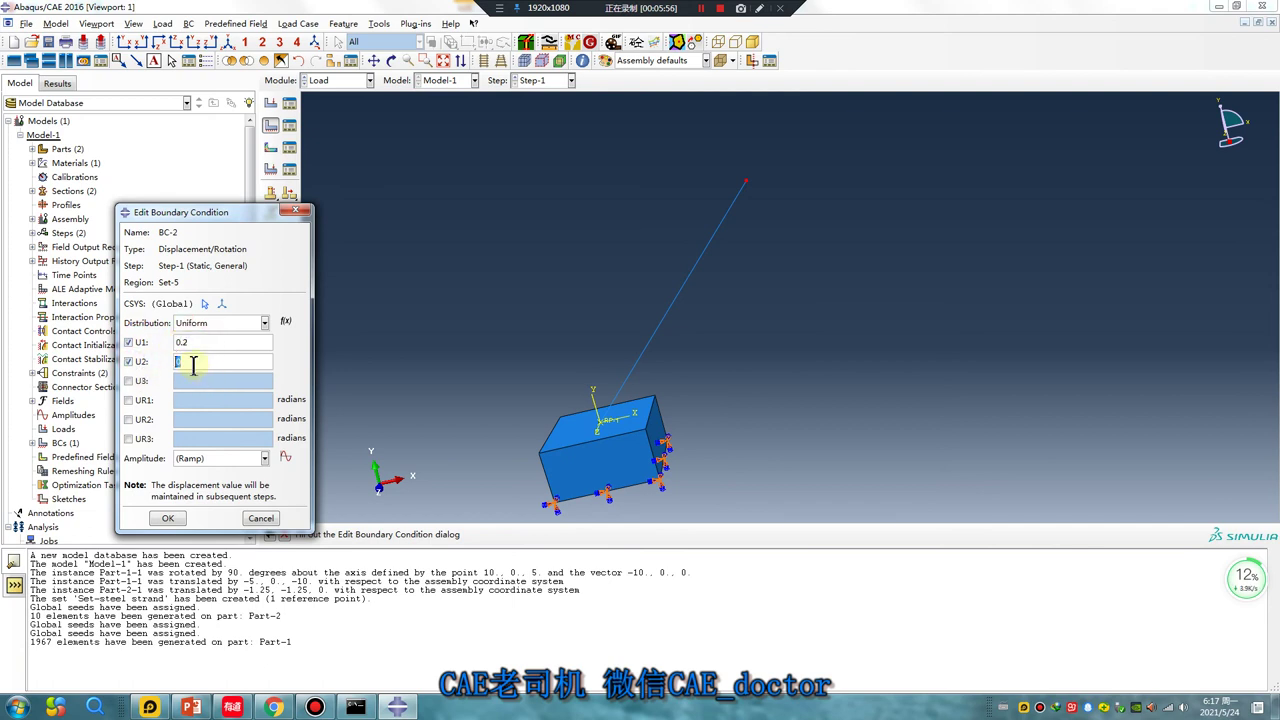
left_click(130, 381)
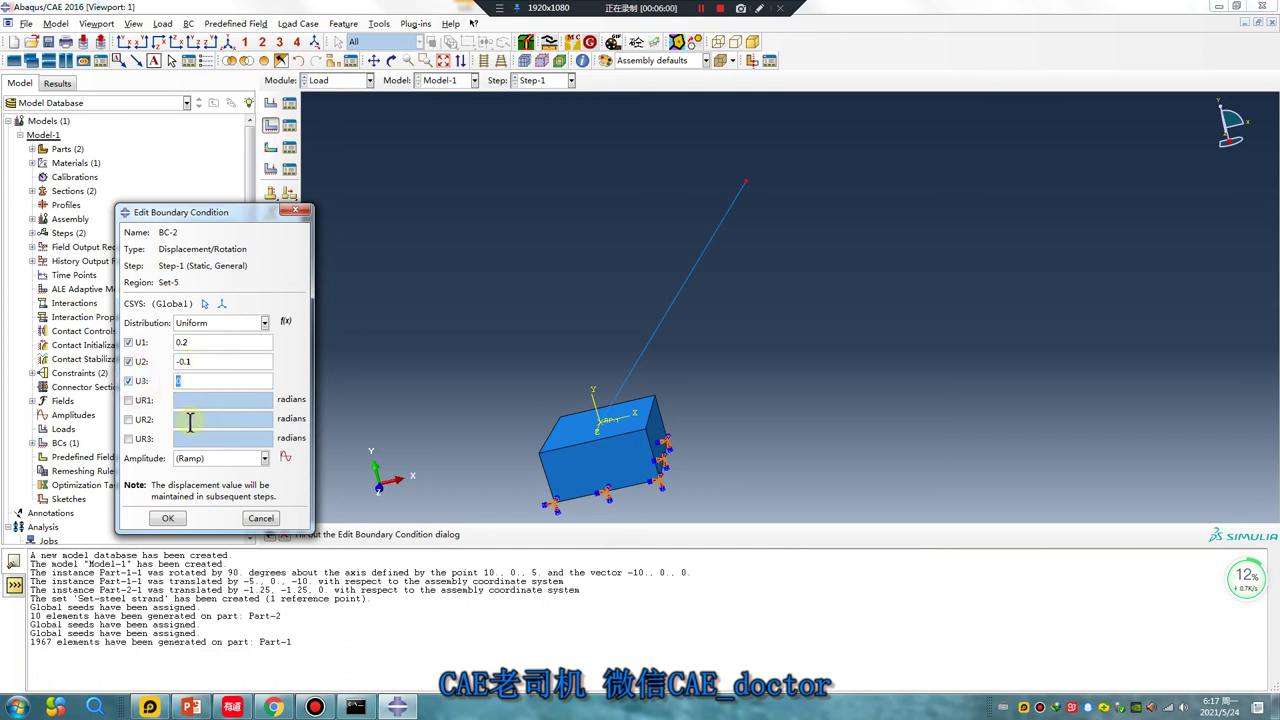
left_click(128, 400)
left_click(128, 419)
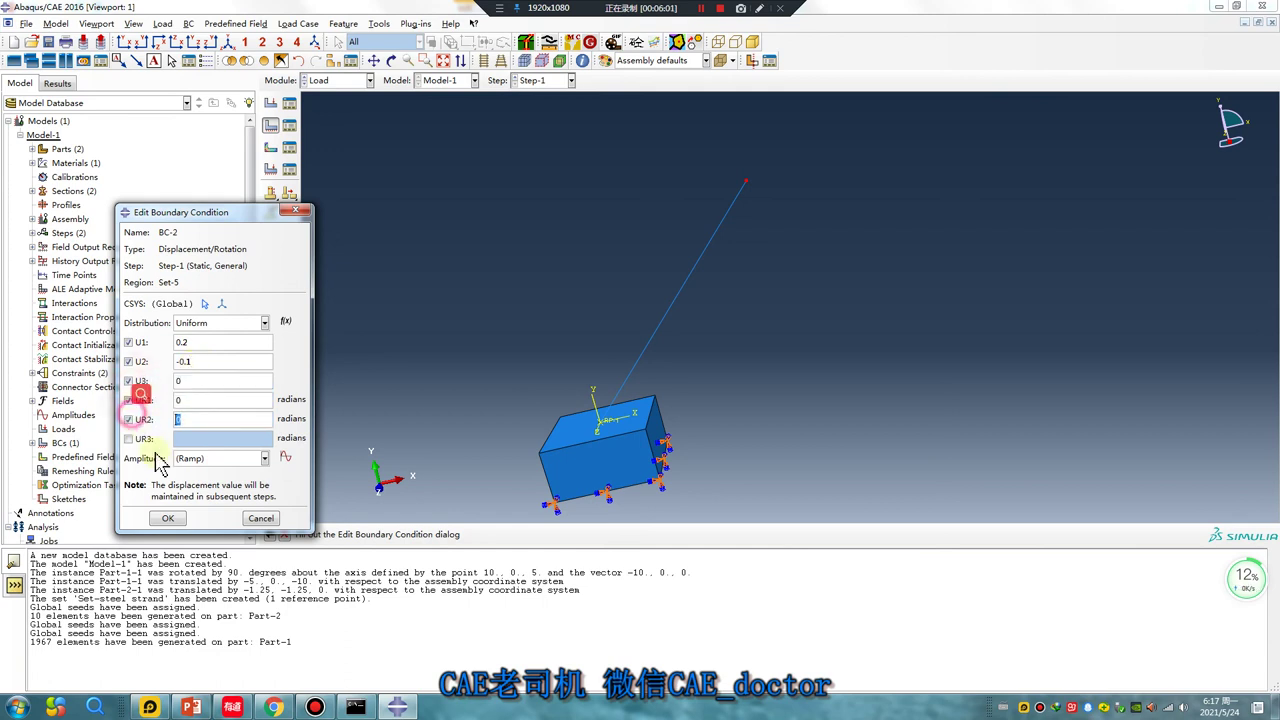
left_click(185, 517)
Step: Create Job-1 for Model-1 in the Job module
left_click(332, 81)
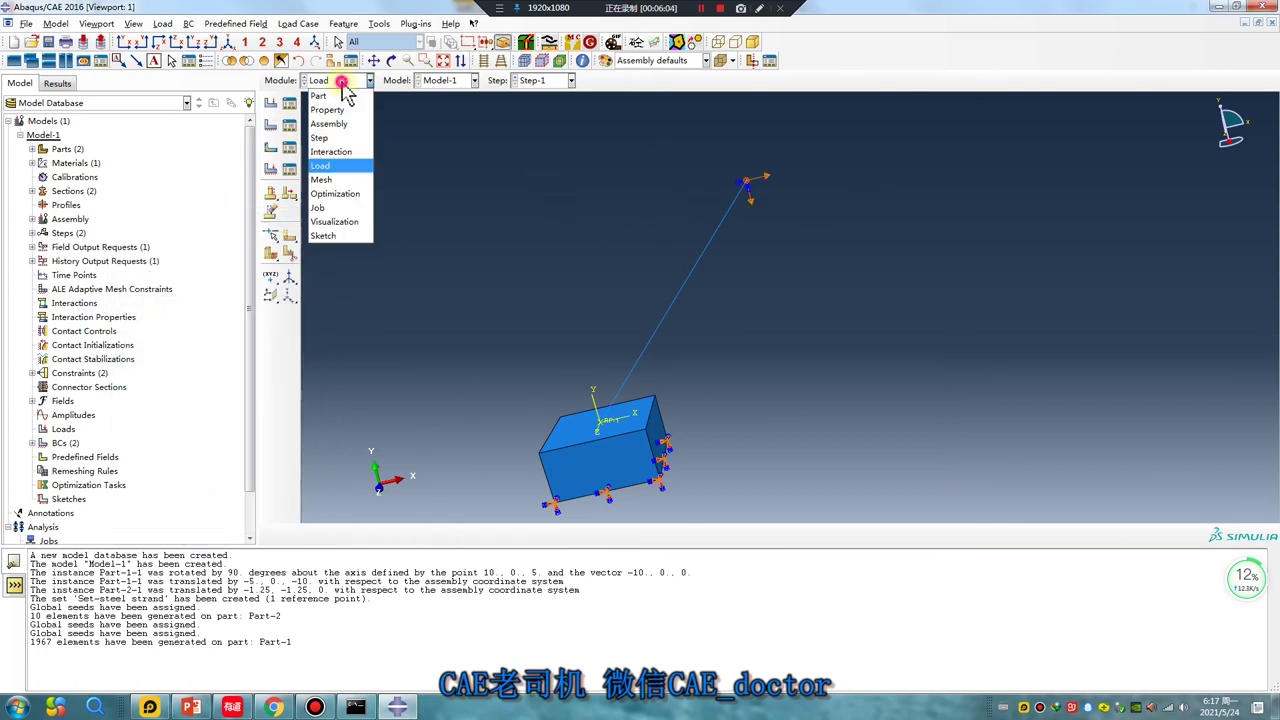
left_click(333, 208)
left_click(270, 103)
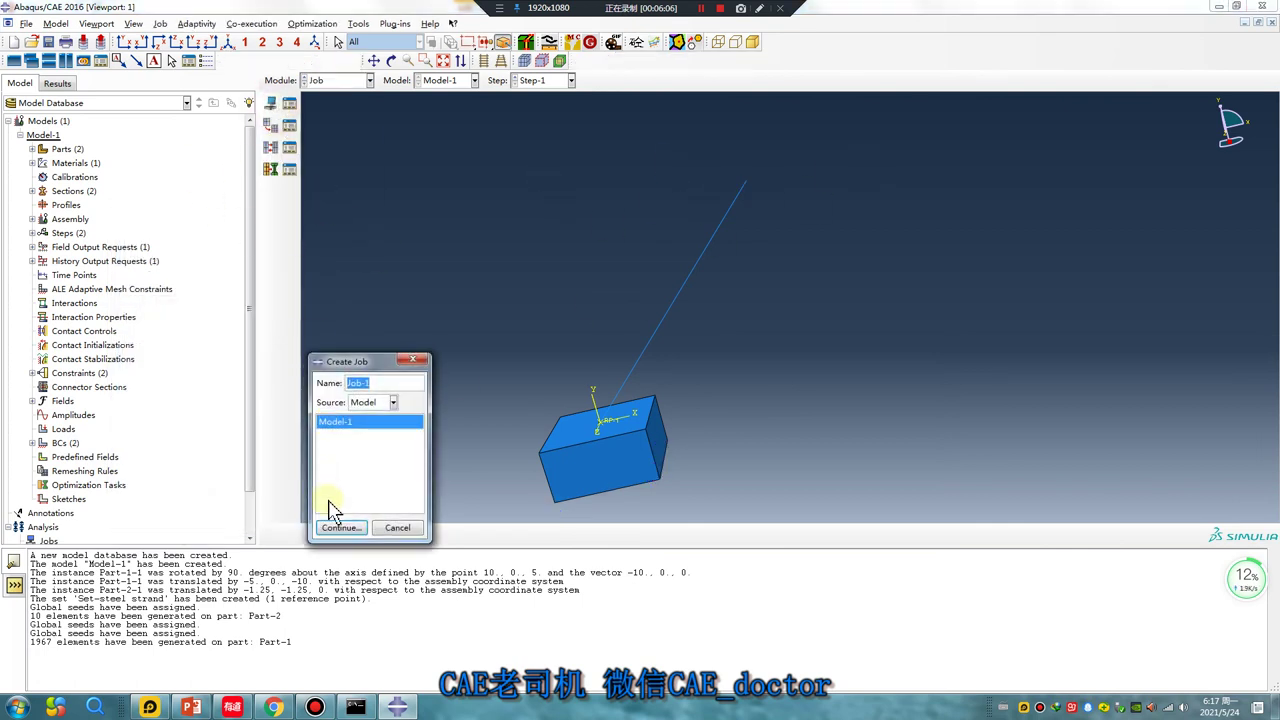
left_click(339, 529)
left_click(365, 671)
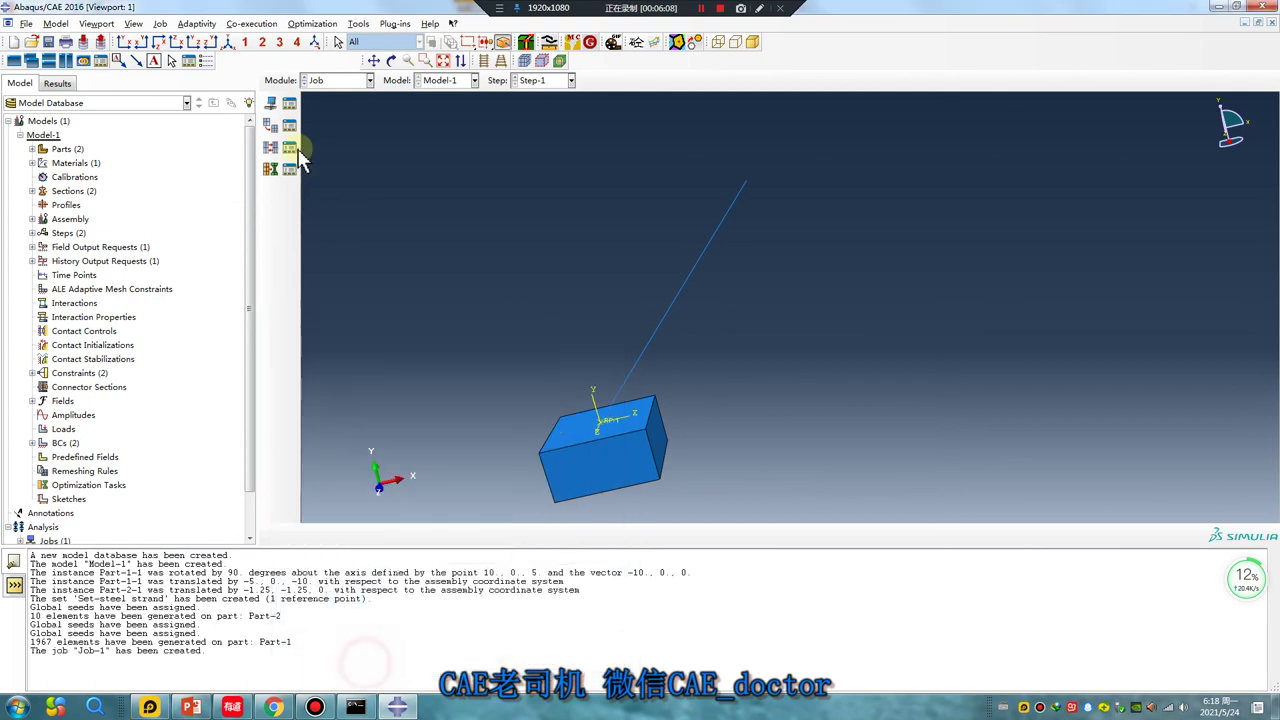
Step: Submit Job-1 from the Job Manager and run it to completion
left_click(291, 106)
left_click(581, 259)
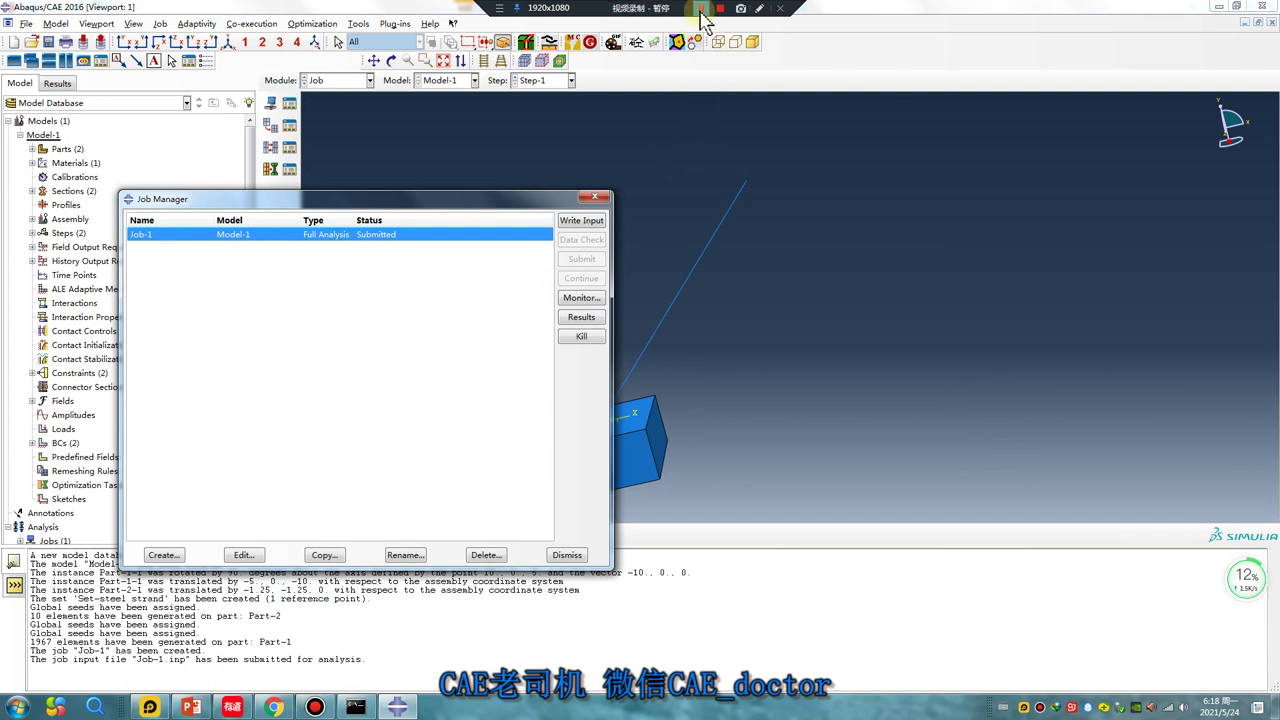
left_click_drag(560, 199, 426, 175)
Step: Open Job-1 results and plot the Mises stress contour, animating to the final frame
left_click(452, 296)
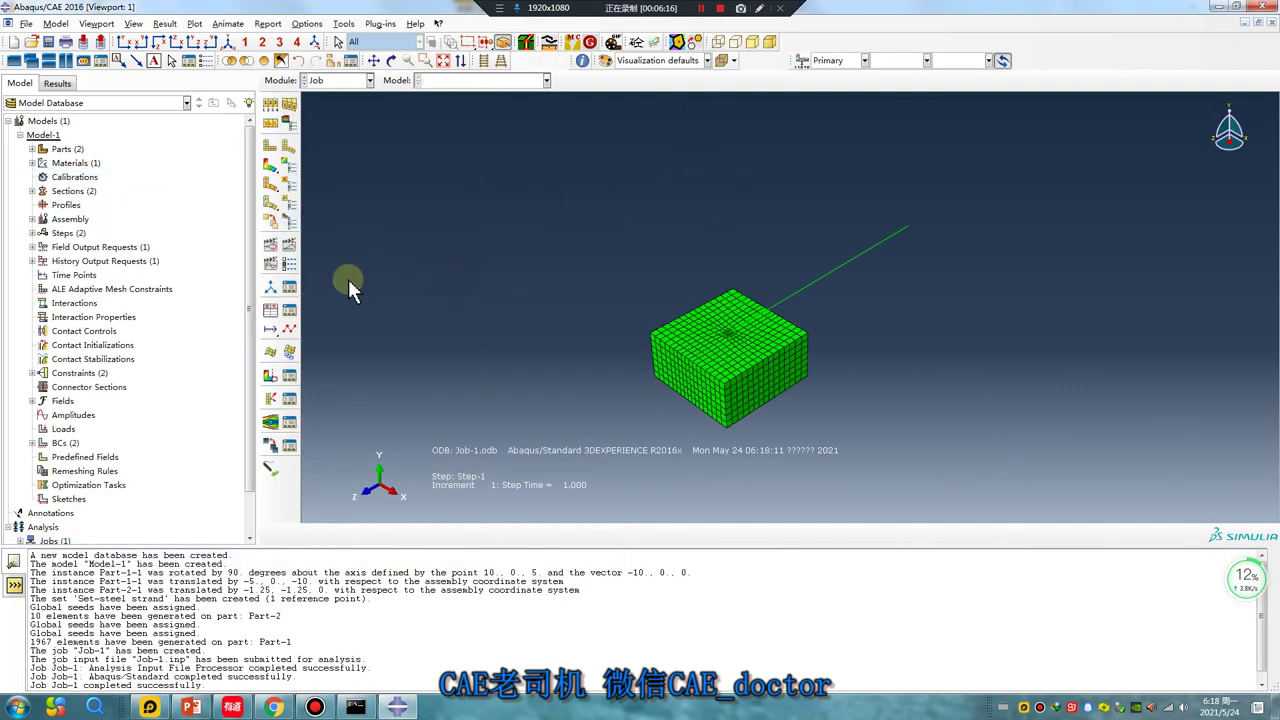
left_click(270, 166)
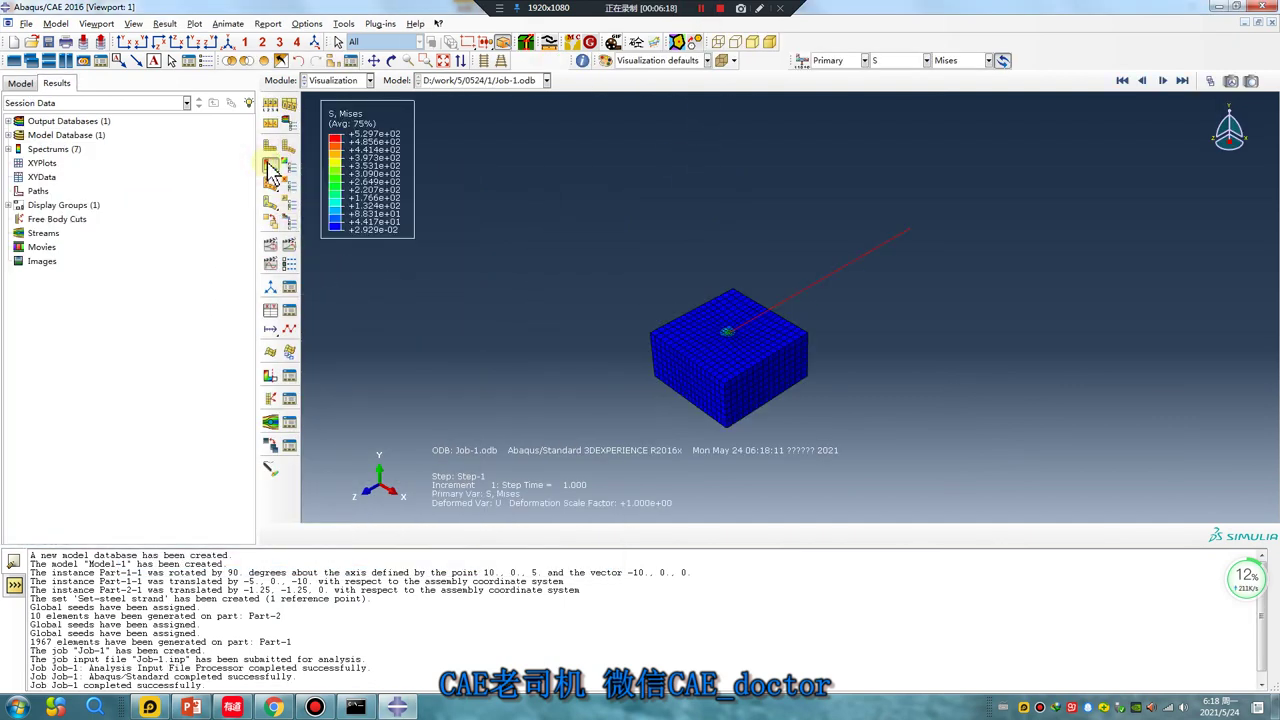
left_click(290, 265)
scroll(724, 327, "up", 2)
scroll(722, 327, "up", 2)
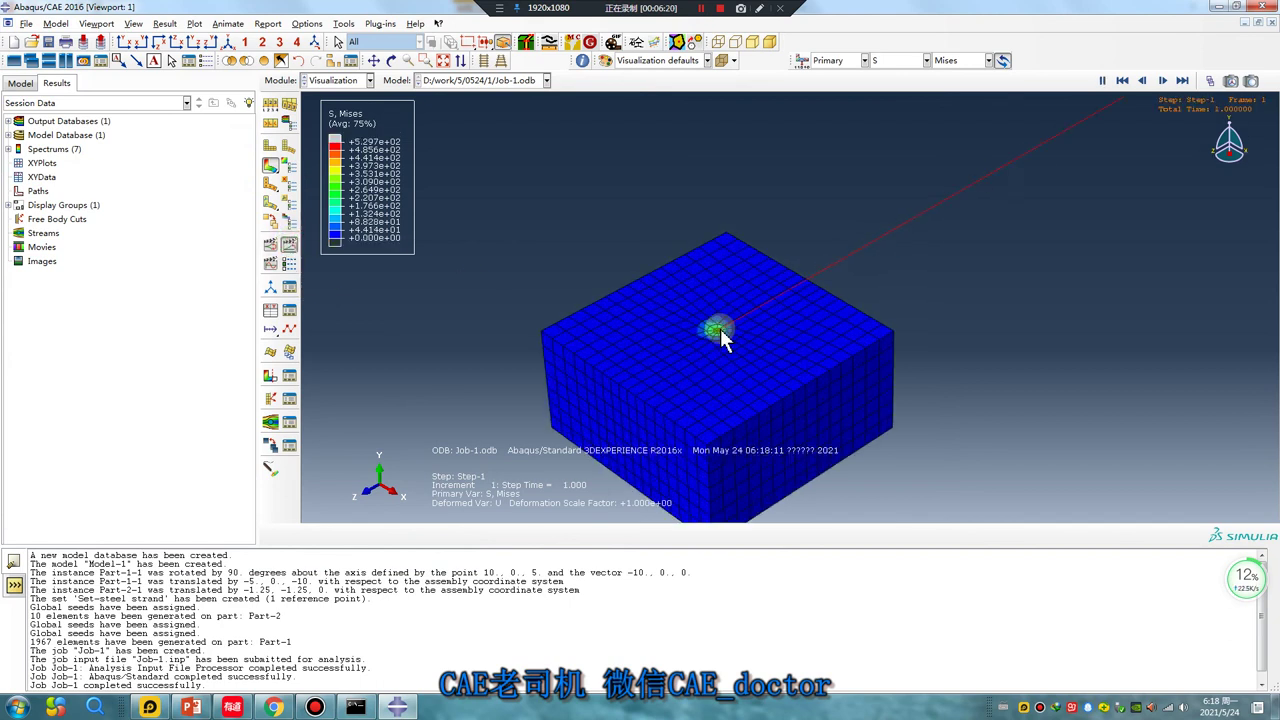
scroll(720, 328, "up", 2)
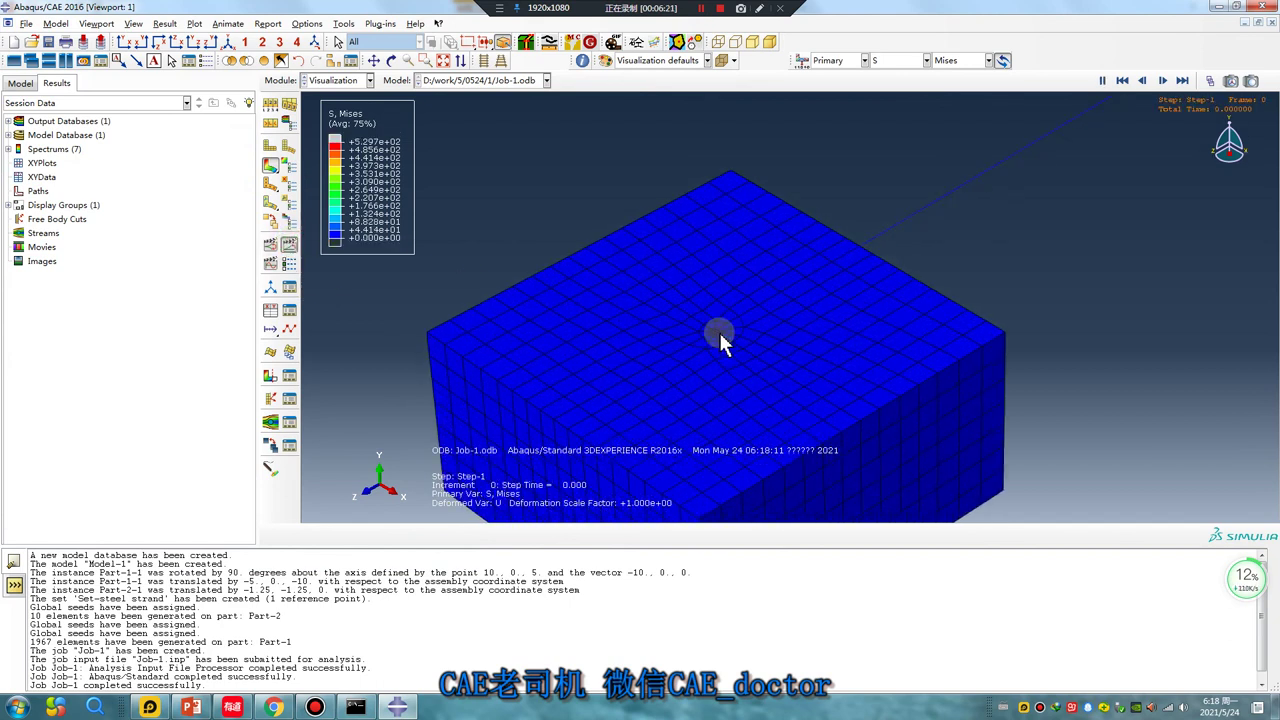
left_click(1180, 82)
scroll(696, 351, "down", 2)
scroll(701, 344, "down", 2)
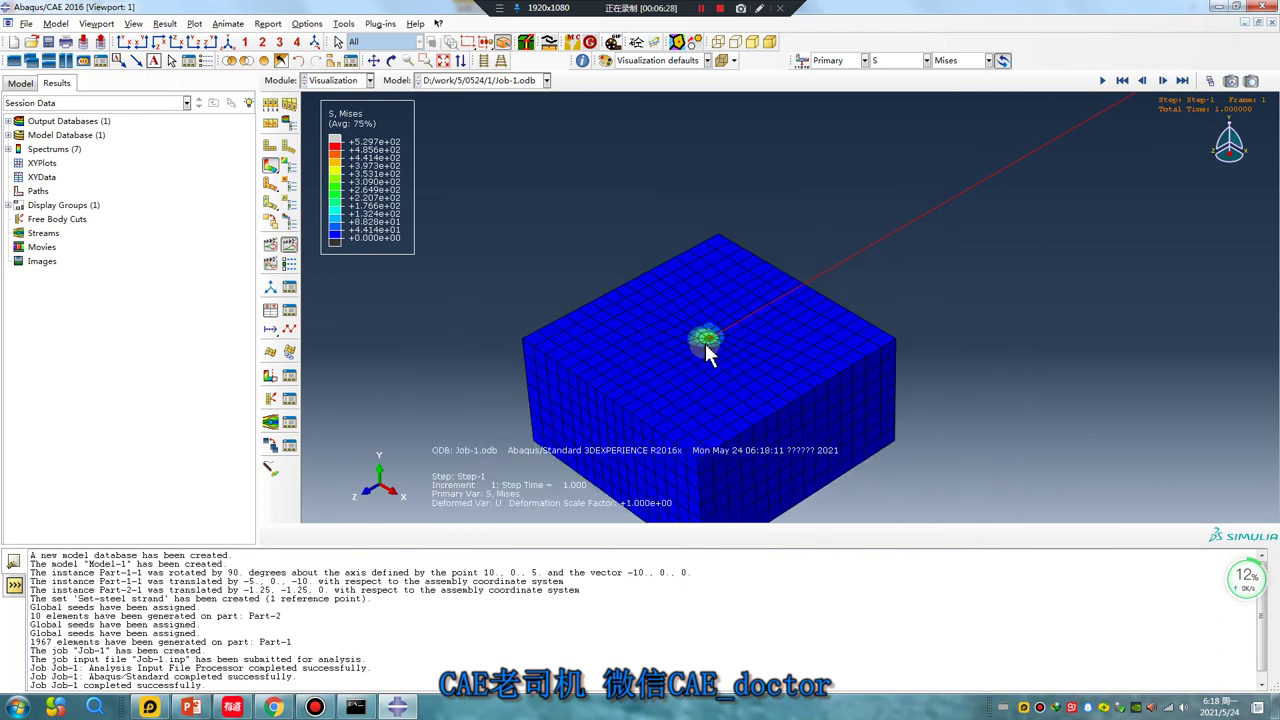
Step: Orbit the stressed model to inspect the hotspot where the wire meets the block
left_click_drag(705, 343, 779, 361, "ctrl+alt")
scroll(713, 290, "down", 2)
left_click_drag(713, 288, 814, 393, "ctrl+alt")
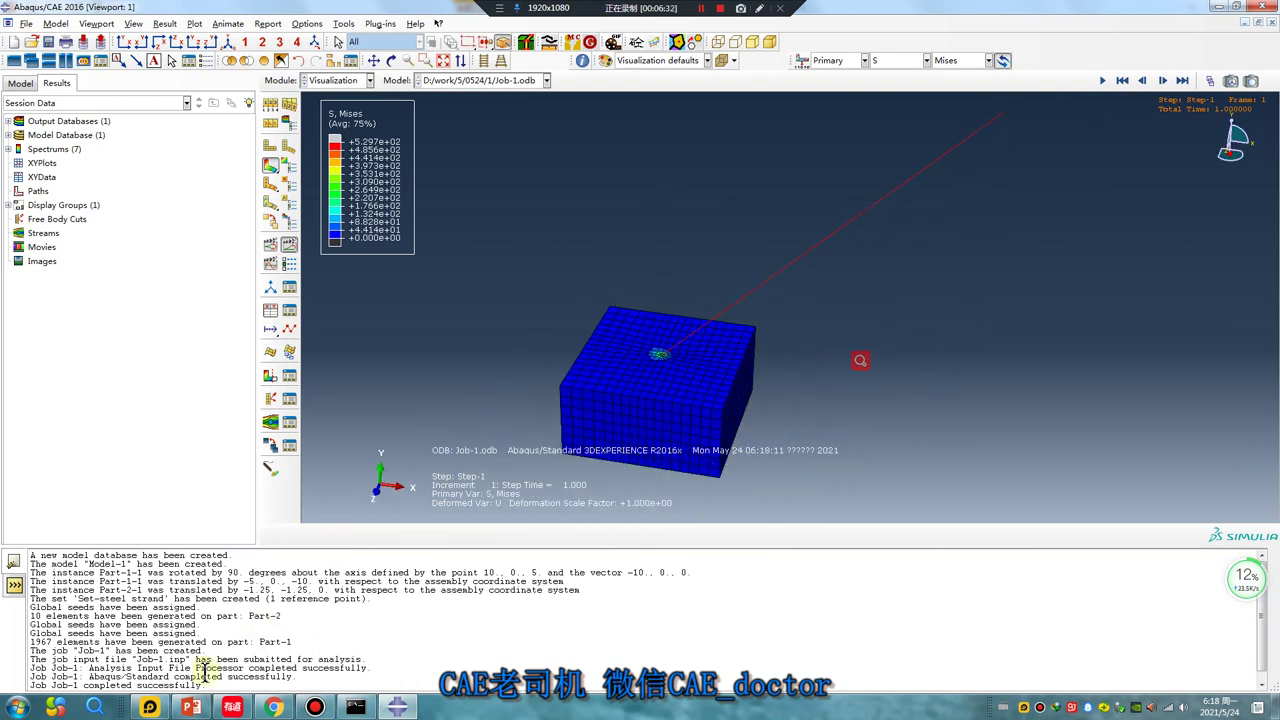
mouse_move(190, 707)
left_click(200, 630)
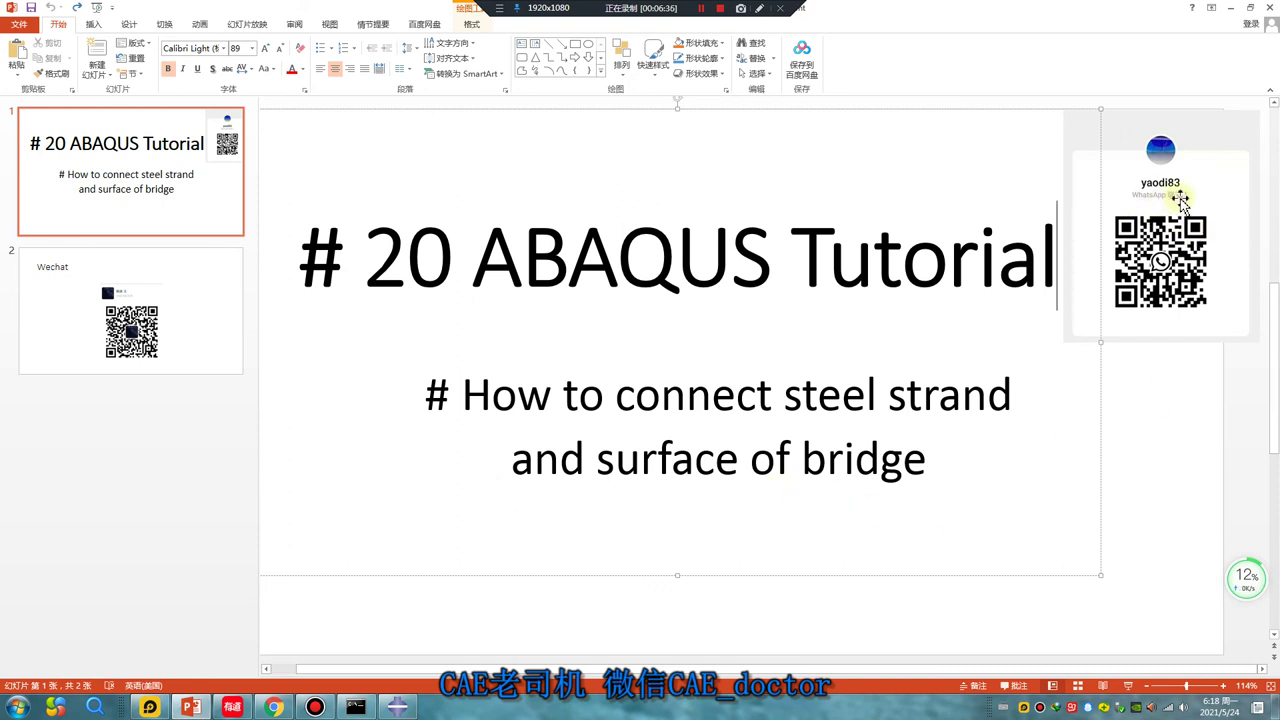
Step: Show the Wechat slide of the tutorial presentation
left_click(186, 366)
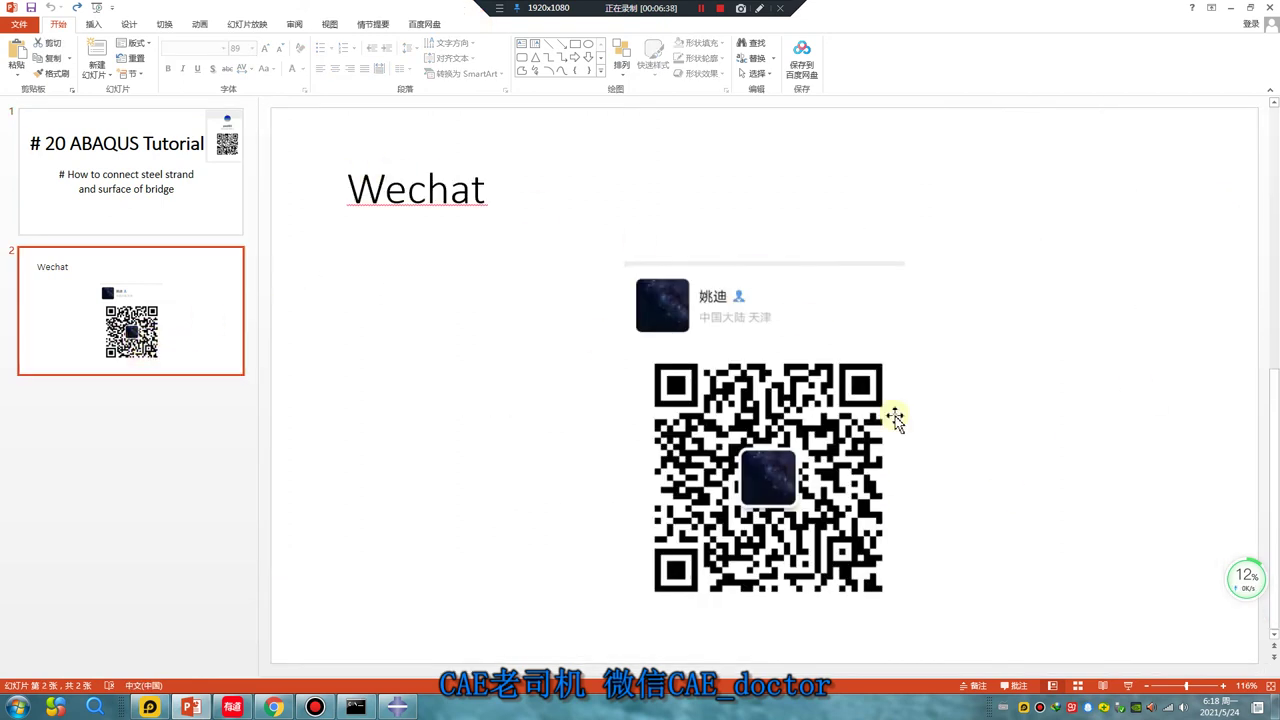